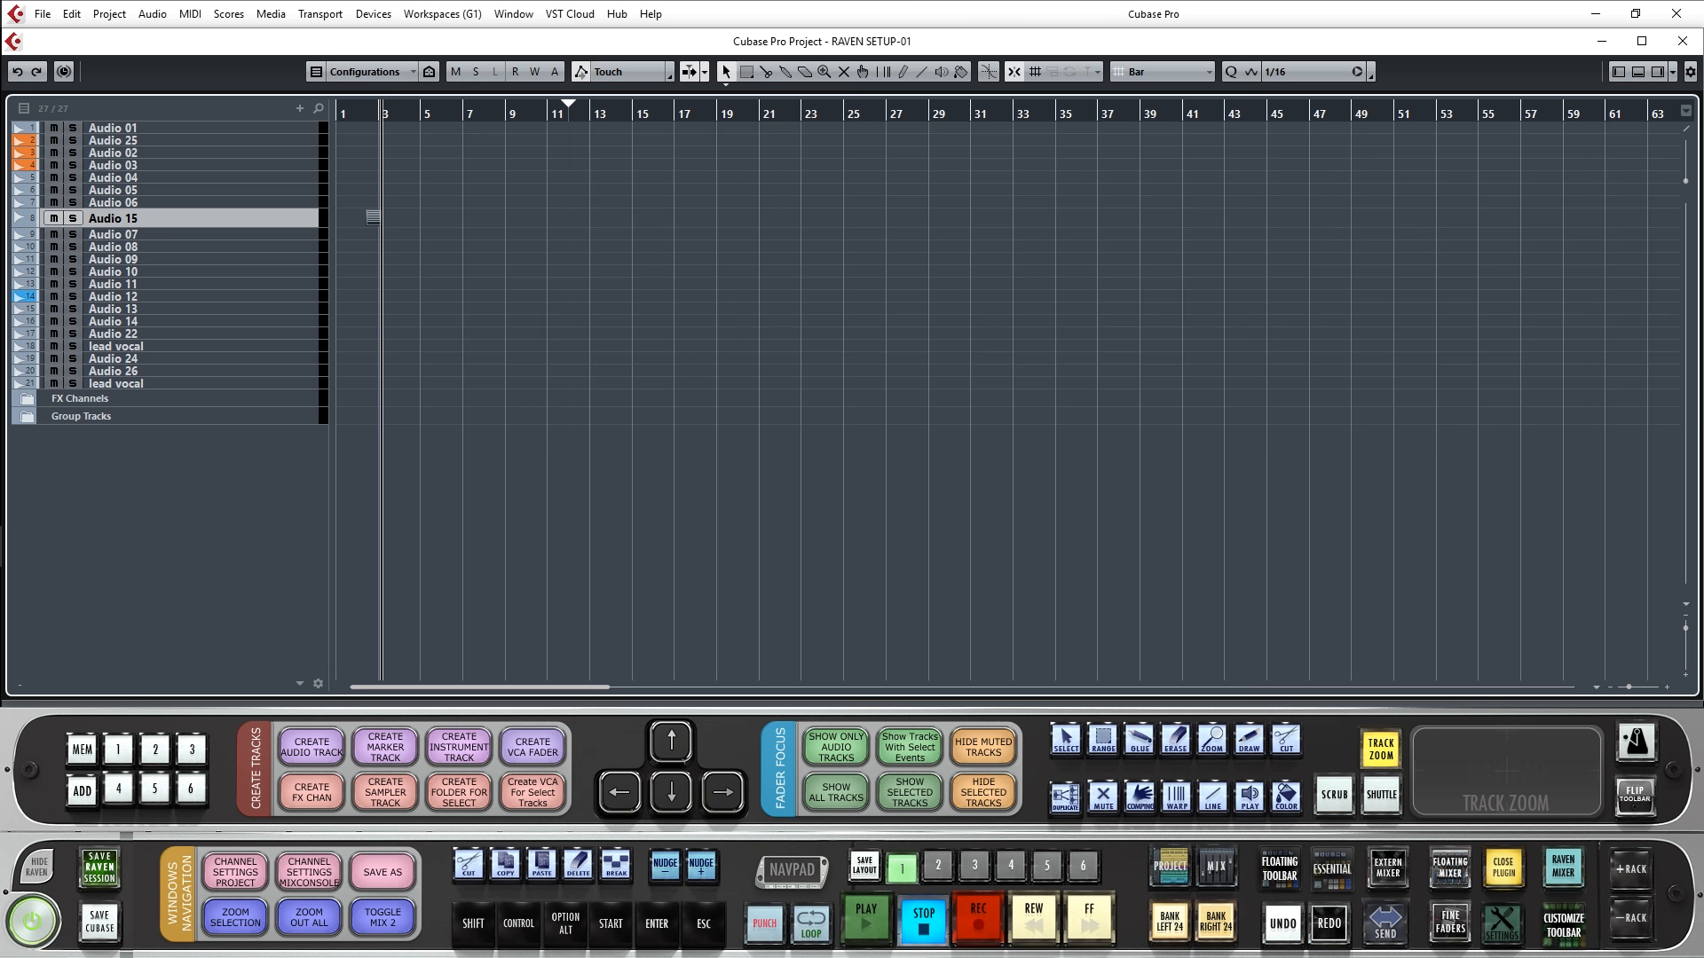
Load the Steinberg Raven Keys preset in the Key Commands settings and confirm it.
left_click(42, 13)
left_click(71, 451)
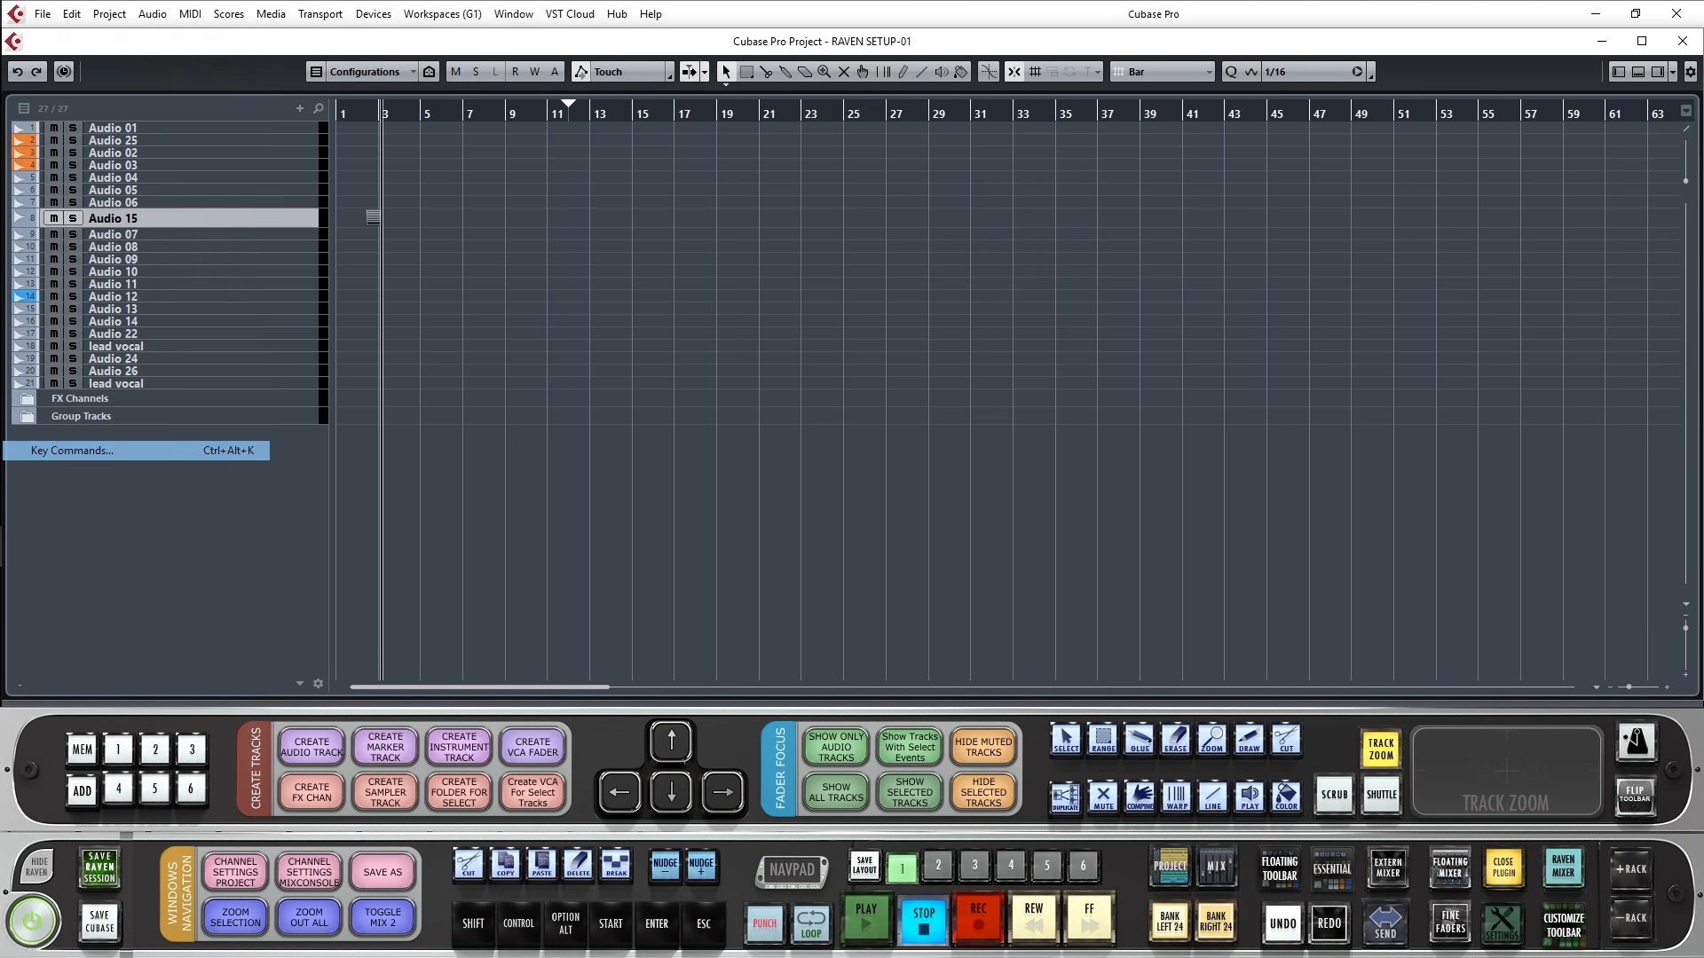
left_click(979, 325)
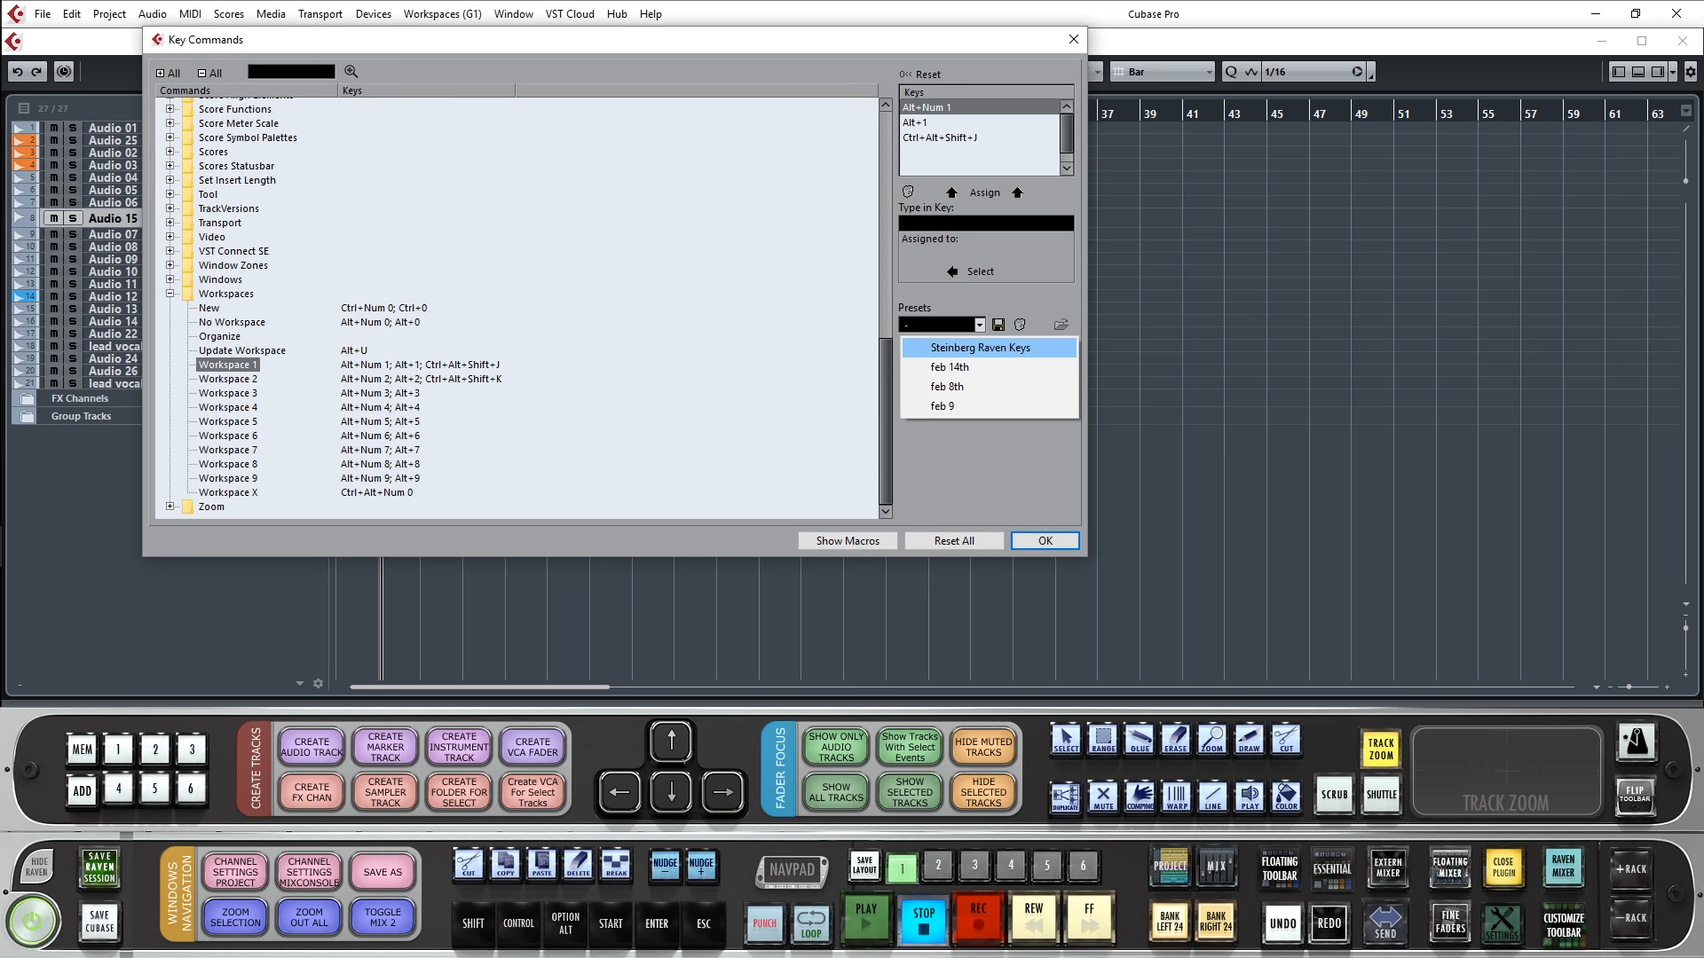
left_click(981, 348)
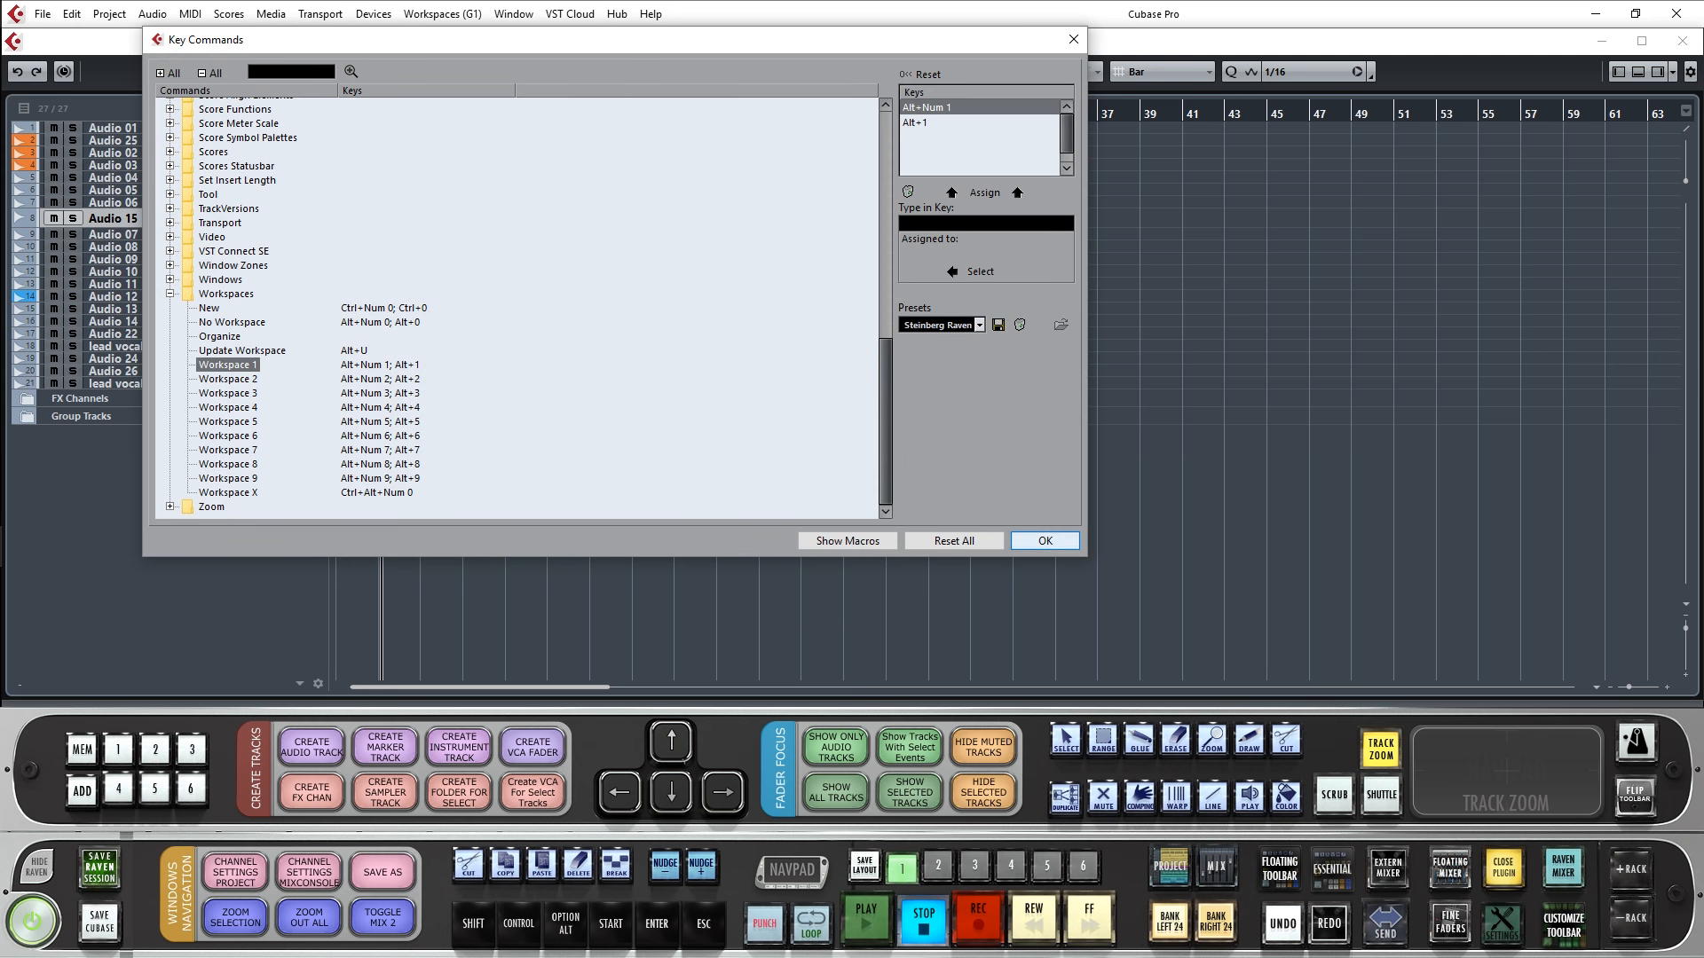
left_click(1045, 541)
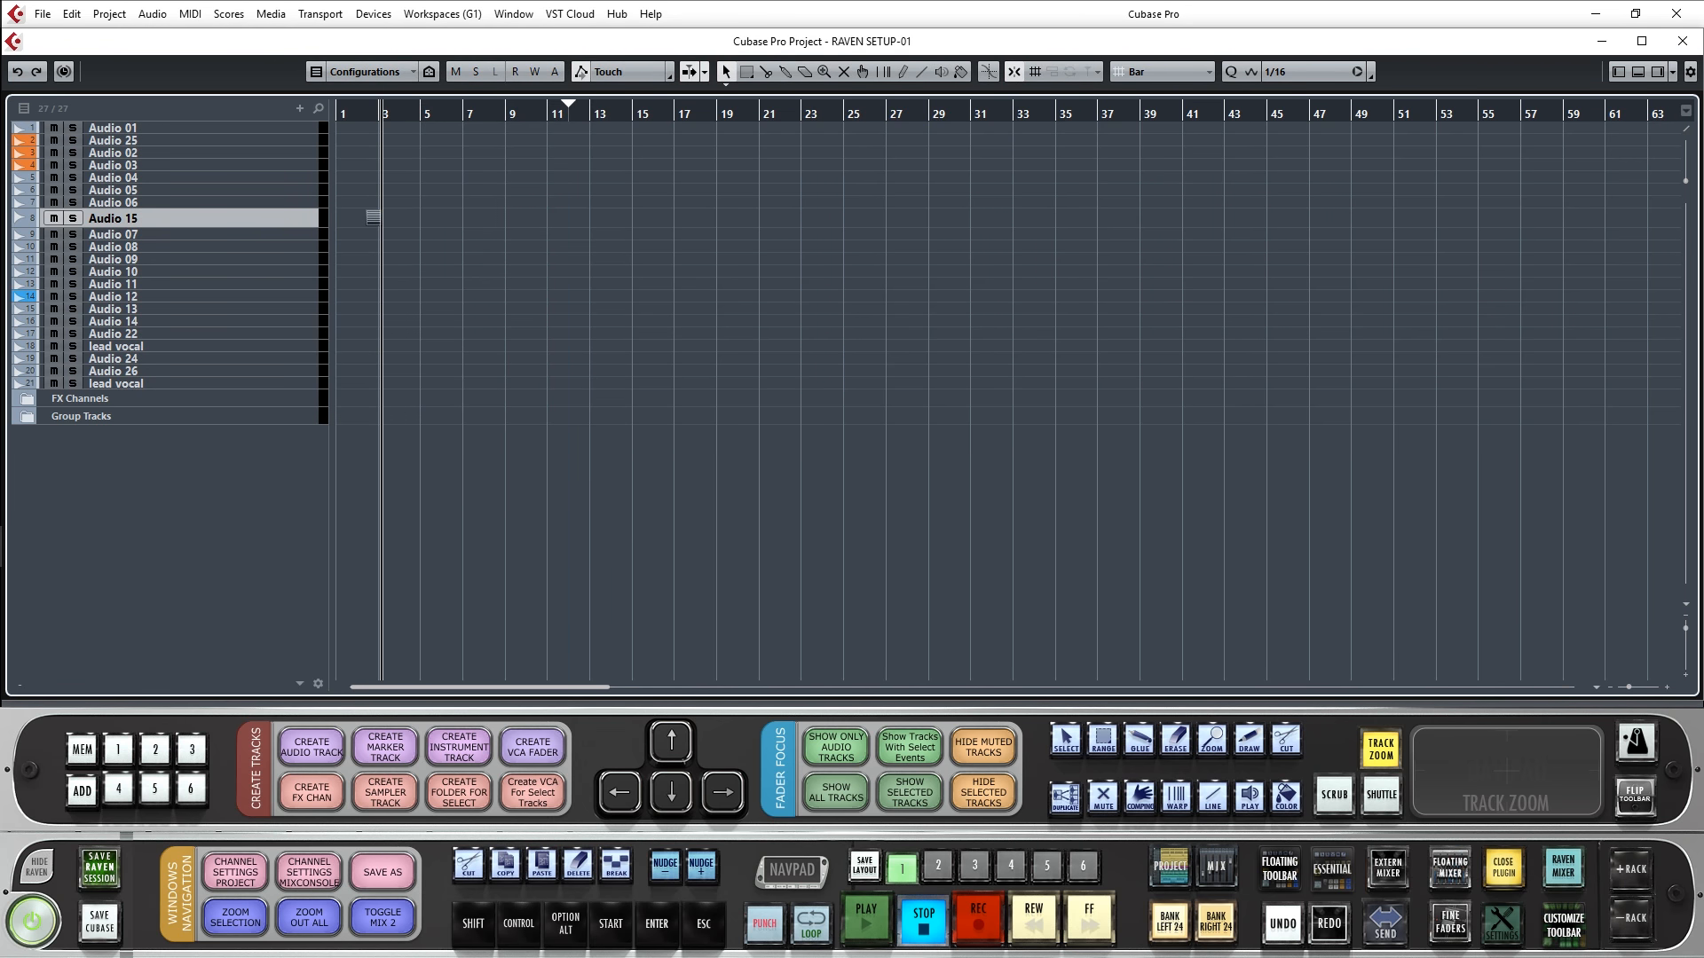
Show the Status Line, Info Line, Left Zone and Transport in the project window layout.
left_click(1673, 72)
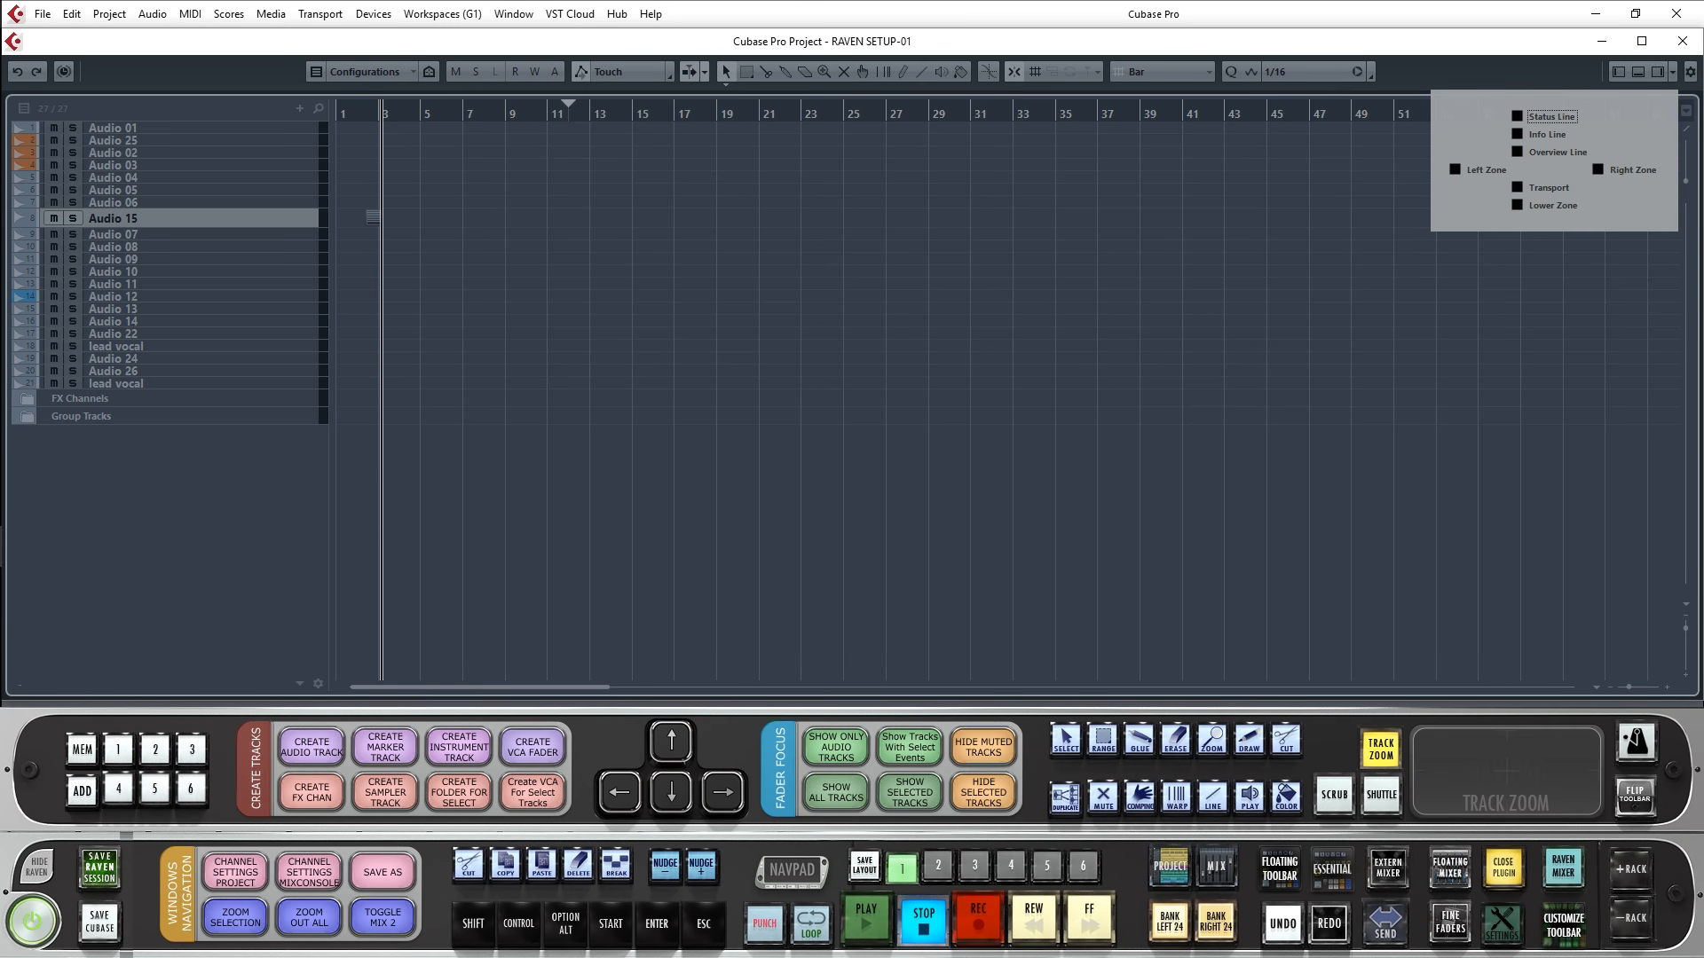
left_click(1518, 134)
left_click(1518, 116)
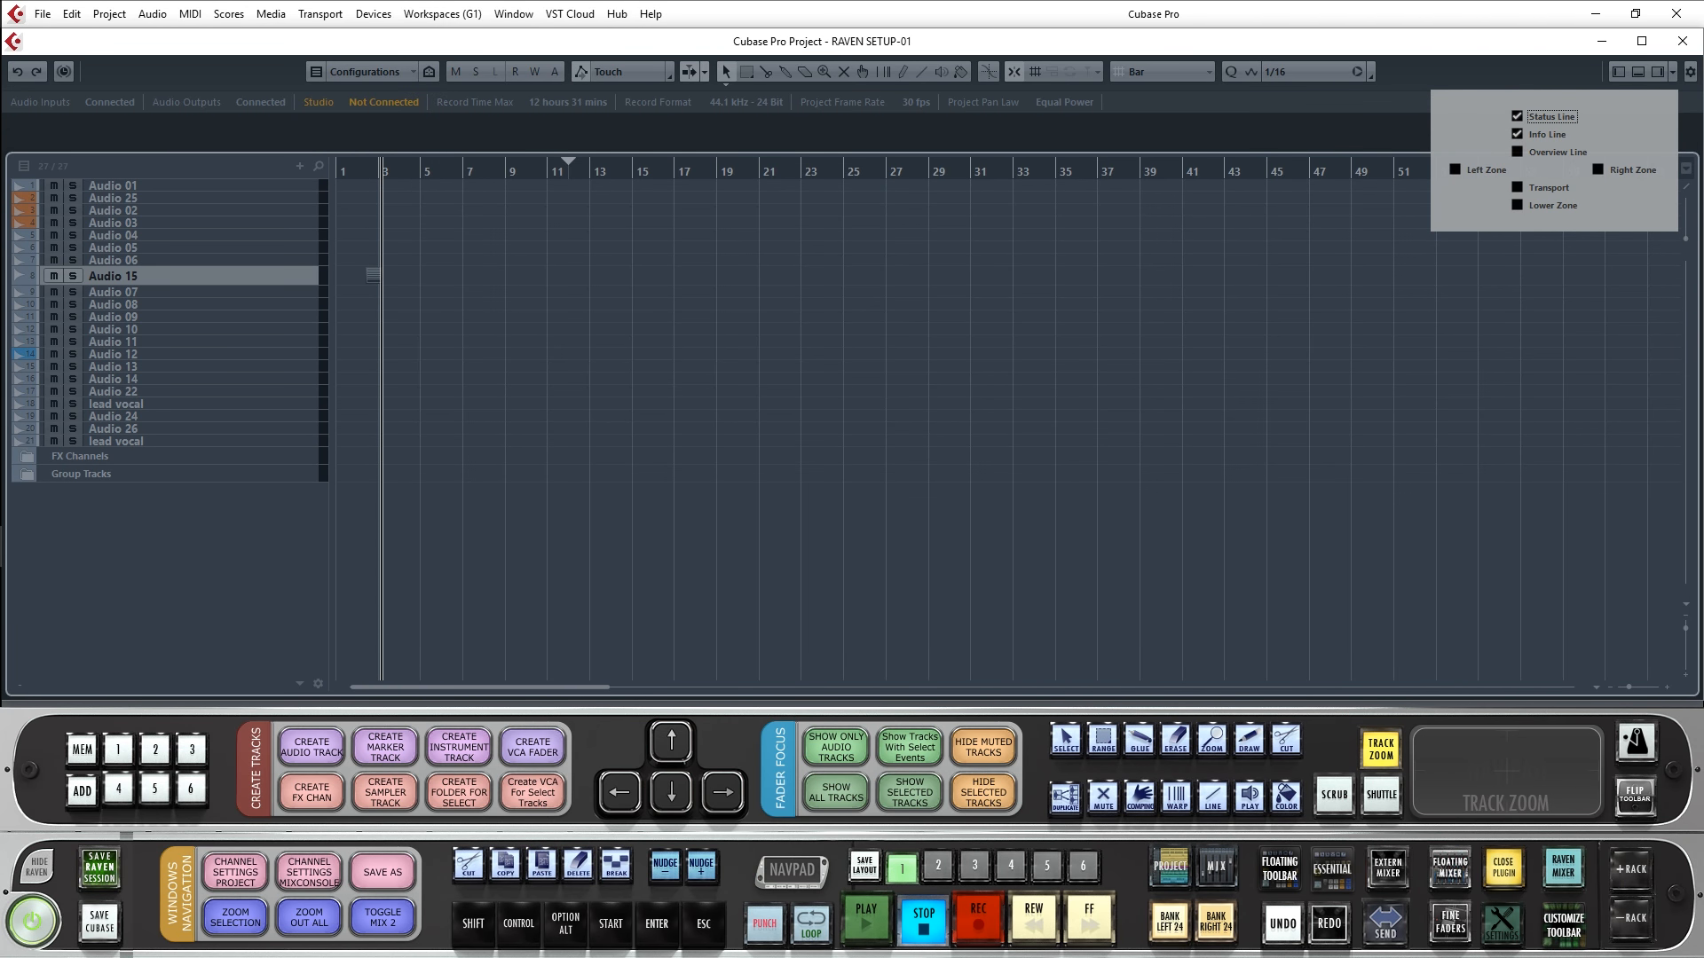
left_click(1455, 169)
left_click(1517, 188)
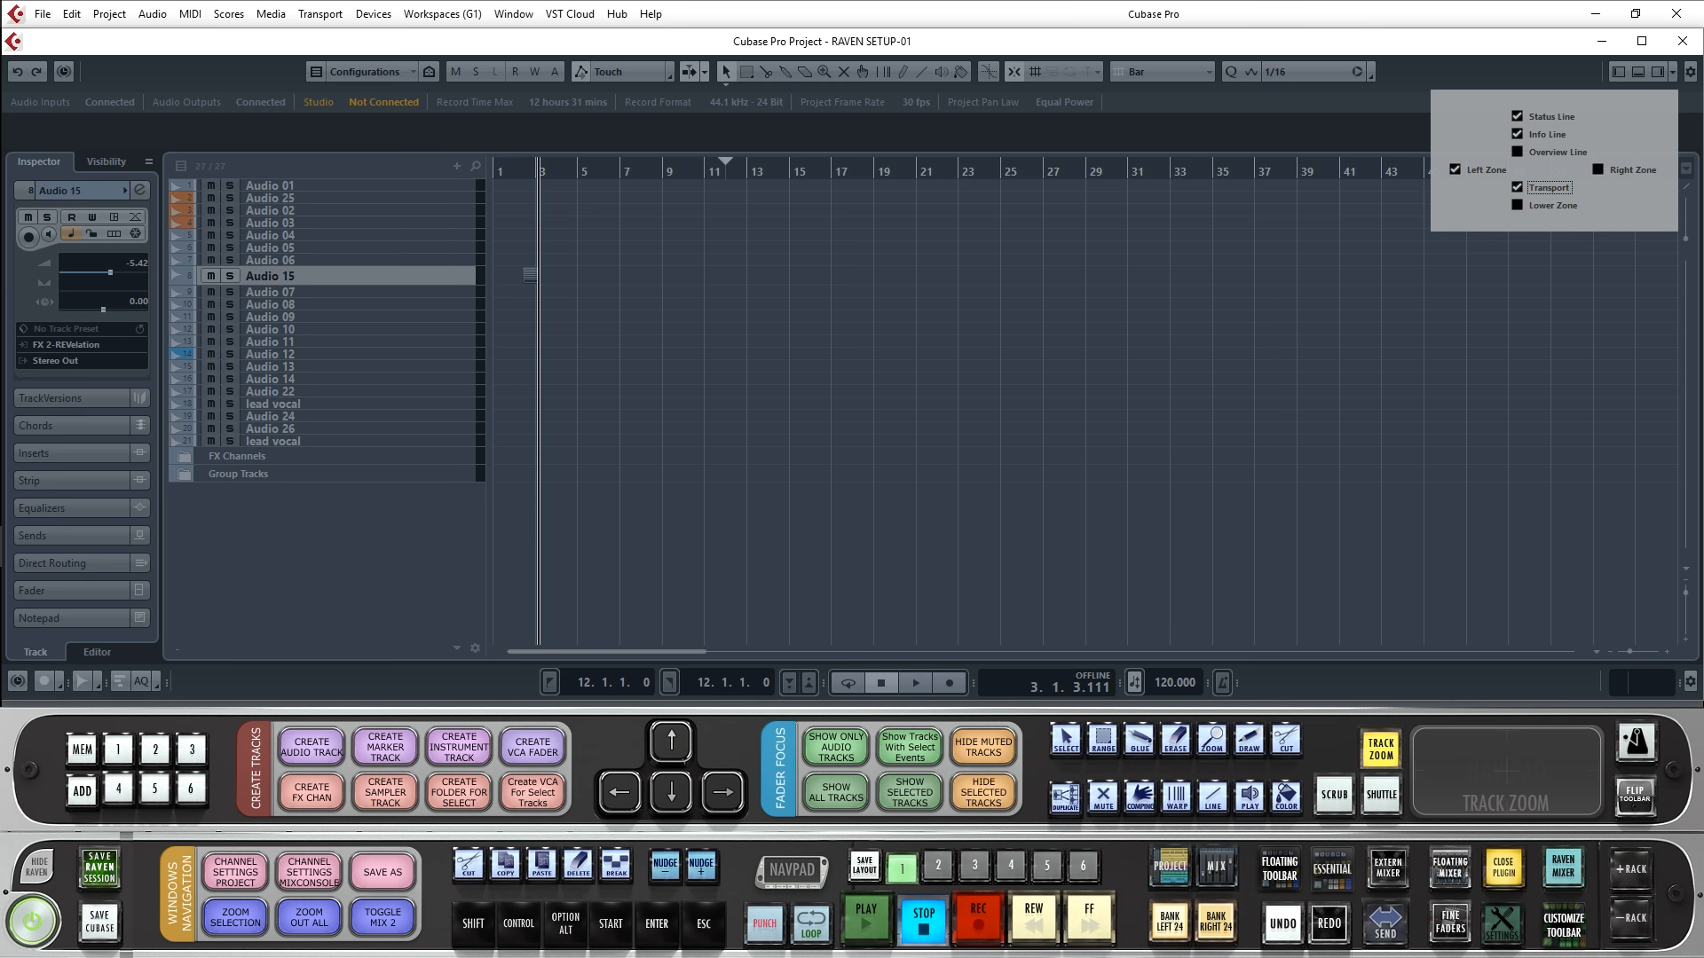
left_click(976, 400)
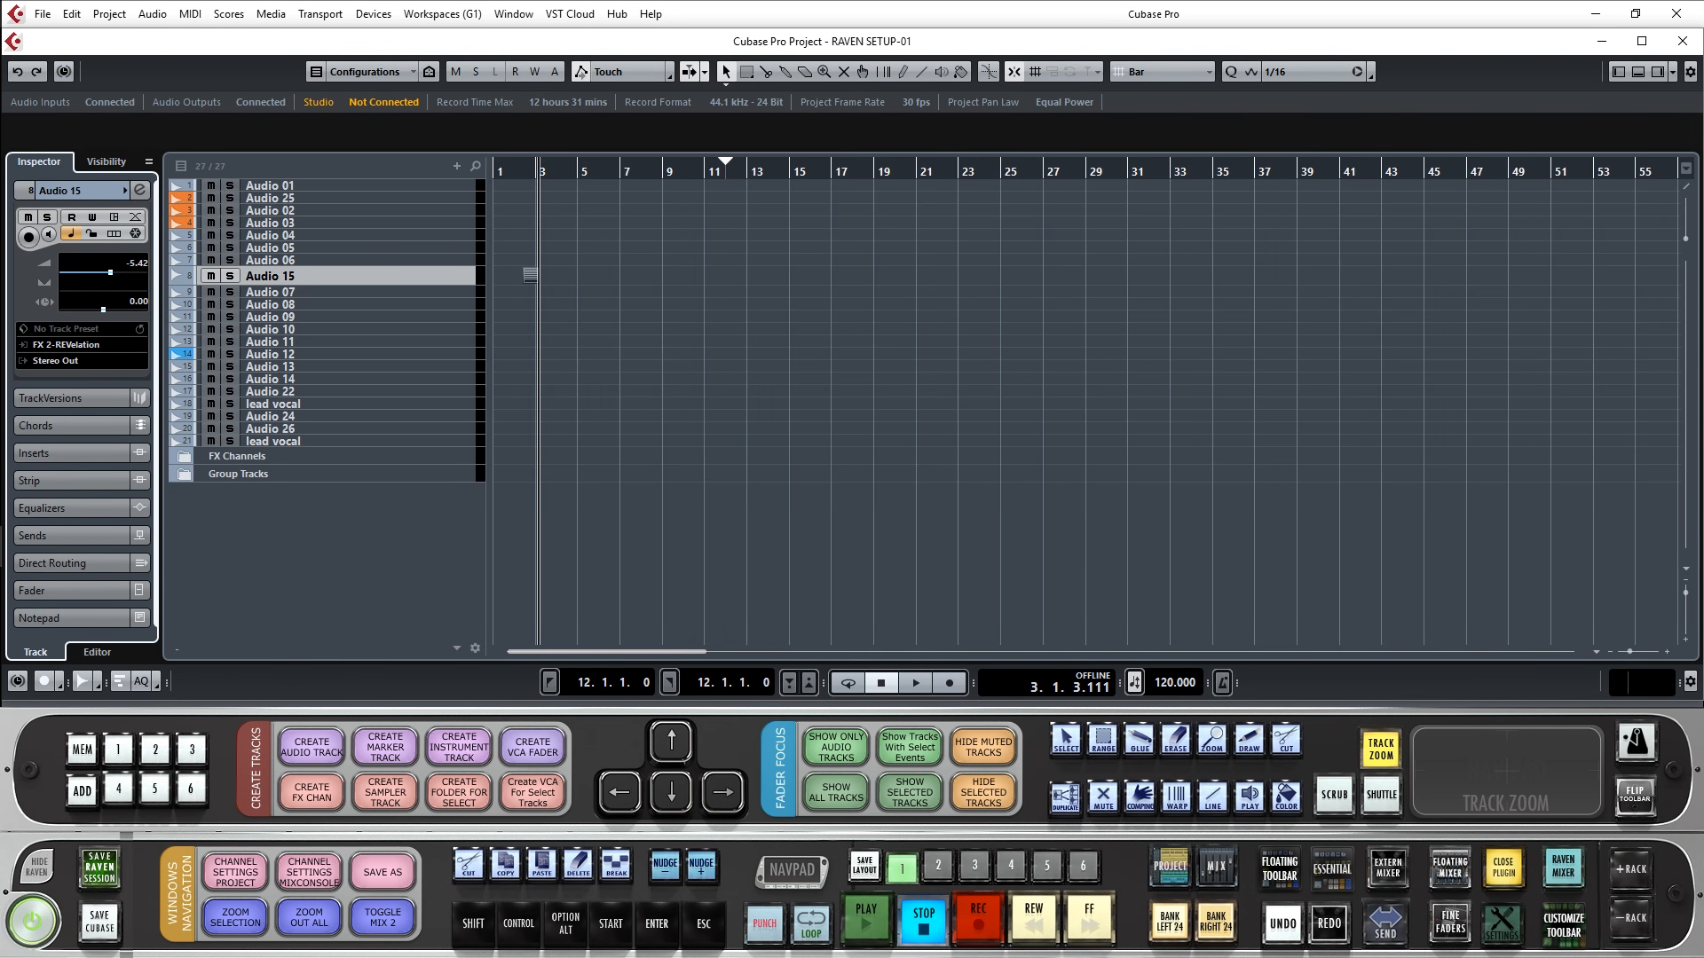
Run the Windows ClearType Text Tuner through to the end with ClearType turned on, keeping the suggested text samples.
key("super")
type("clear")
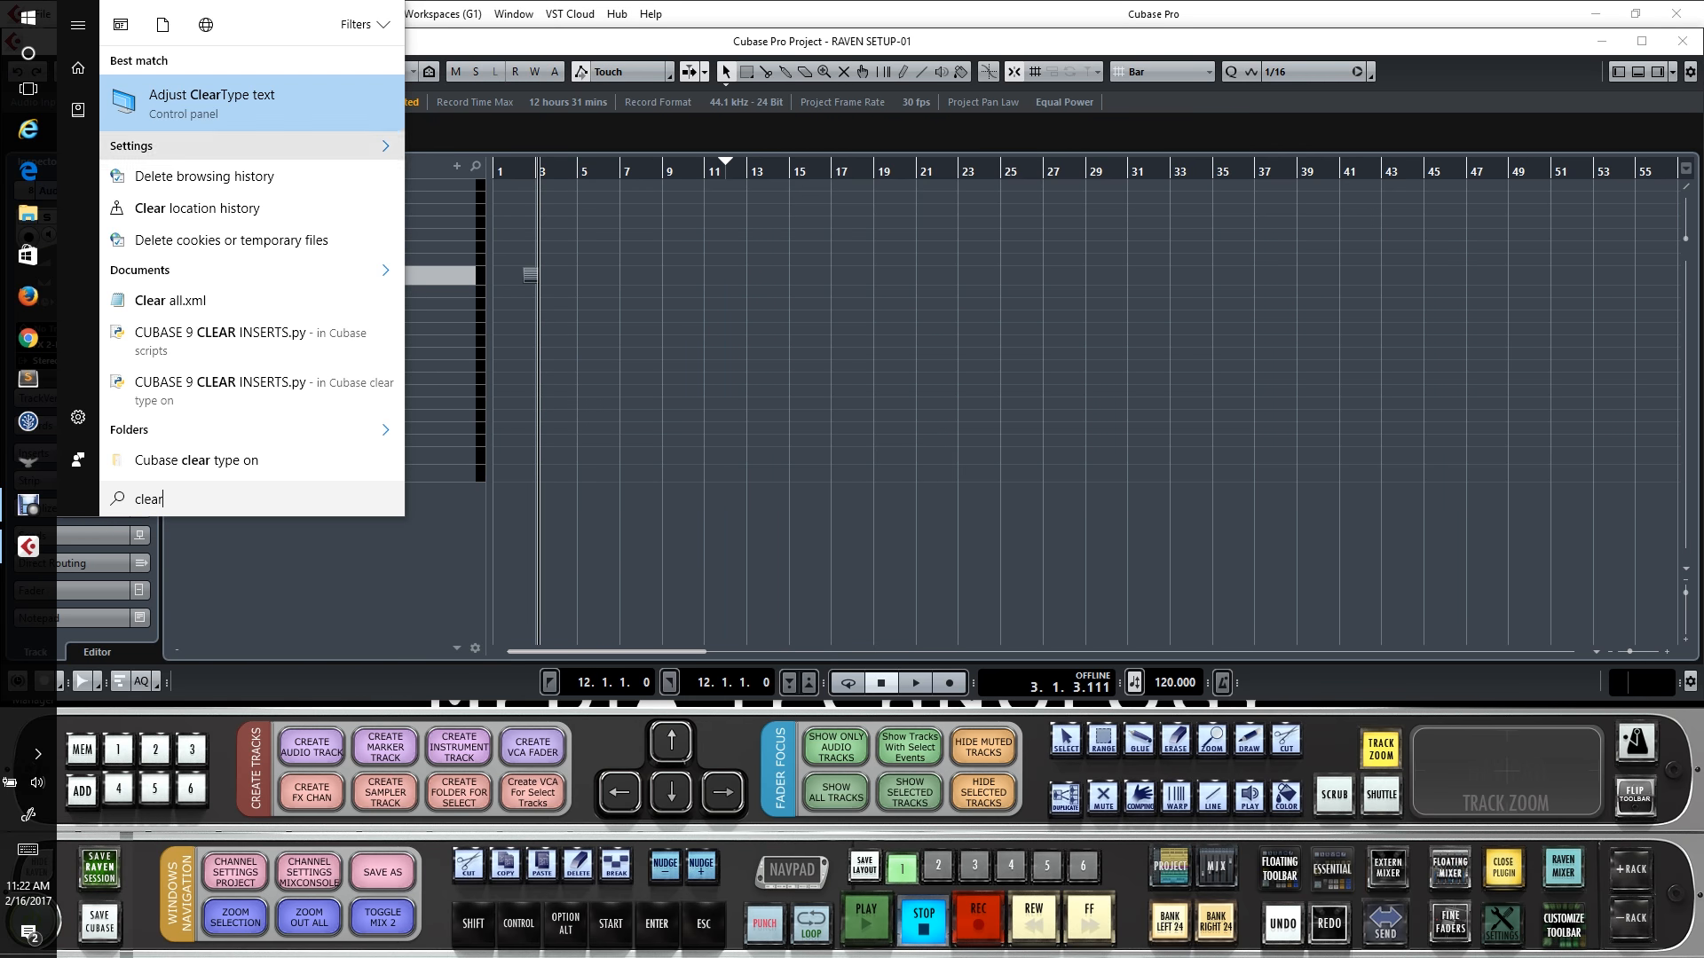
key("Escape")
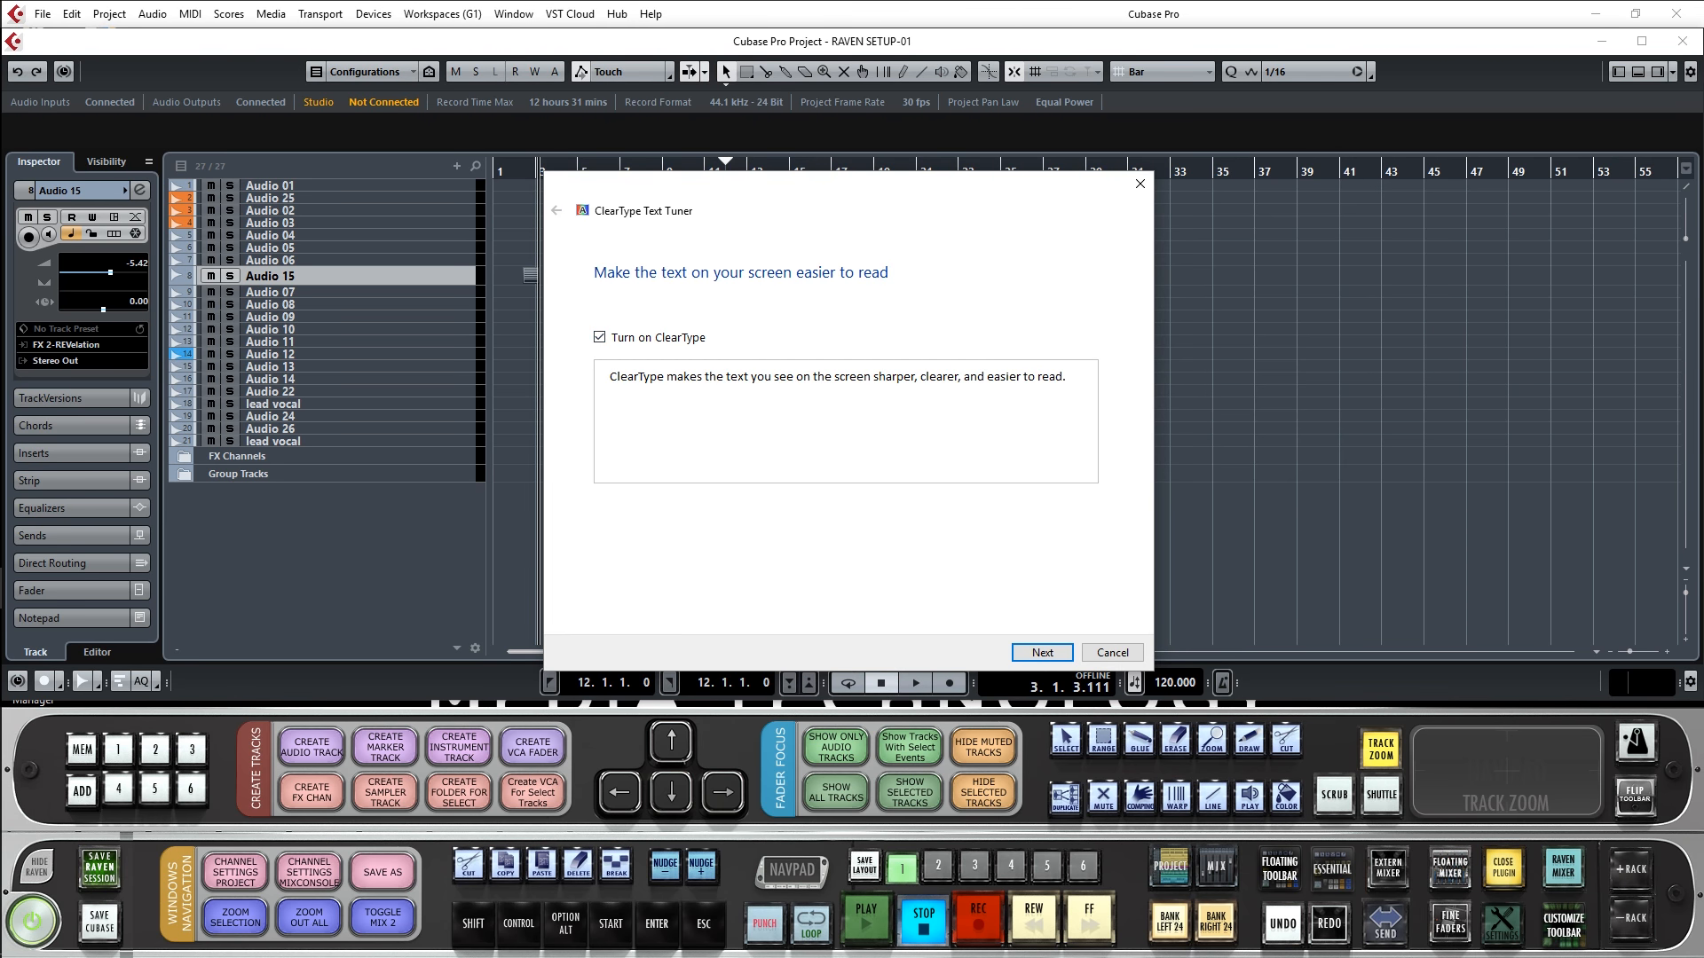
left_click(1042, 653)
left_click(1041, 653)
left_click(1042, 653)
left_click(1042, 653)
left_click(1042, 653)
left_click(1041, 654)
left_click(1042, 653)
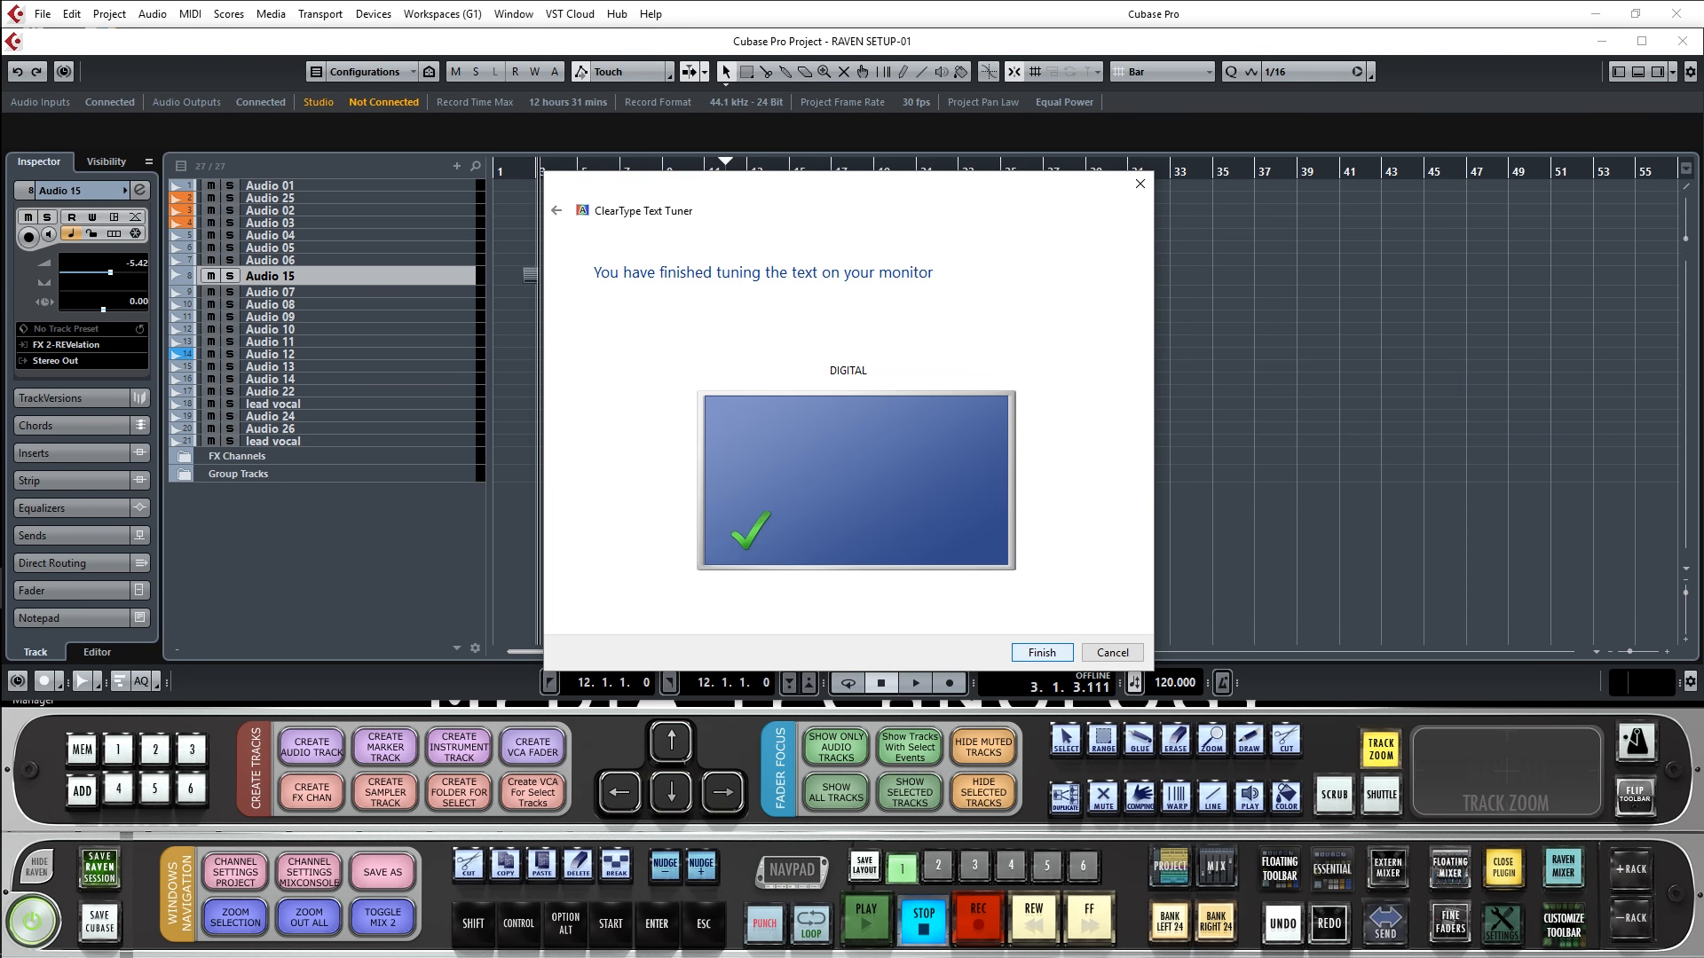
left_click(1041, 653)
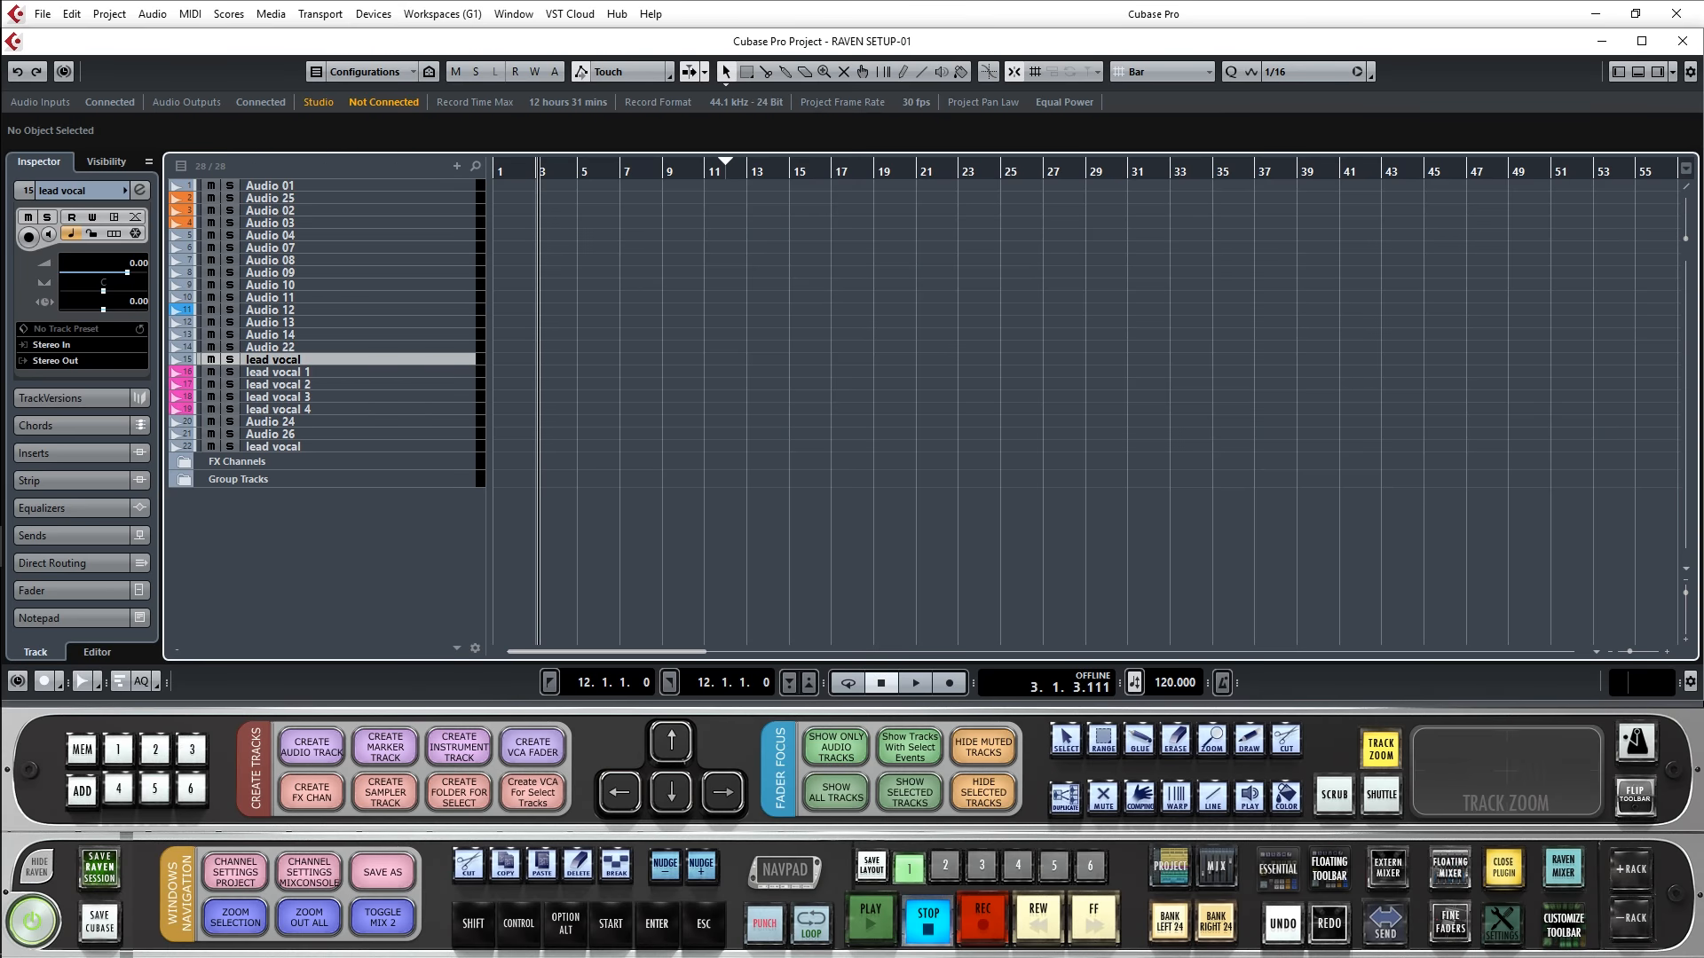
Create four yellow mono guitar tracks with the Raven macro, and add four more mono audio tracks below the lead vocal tracks.
left_click(1018, 867)
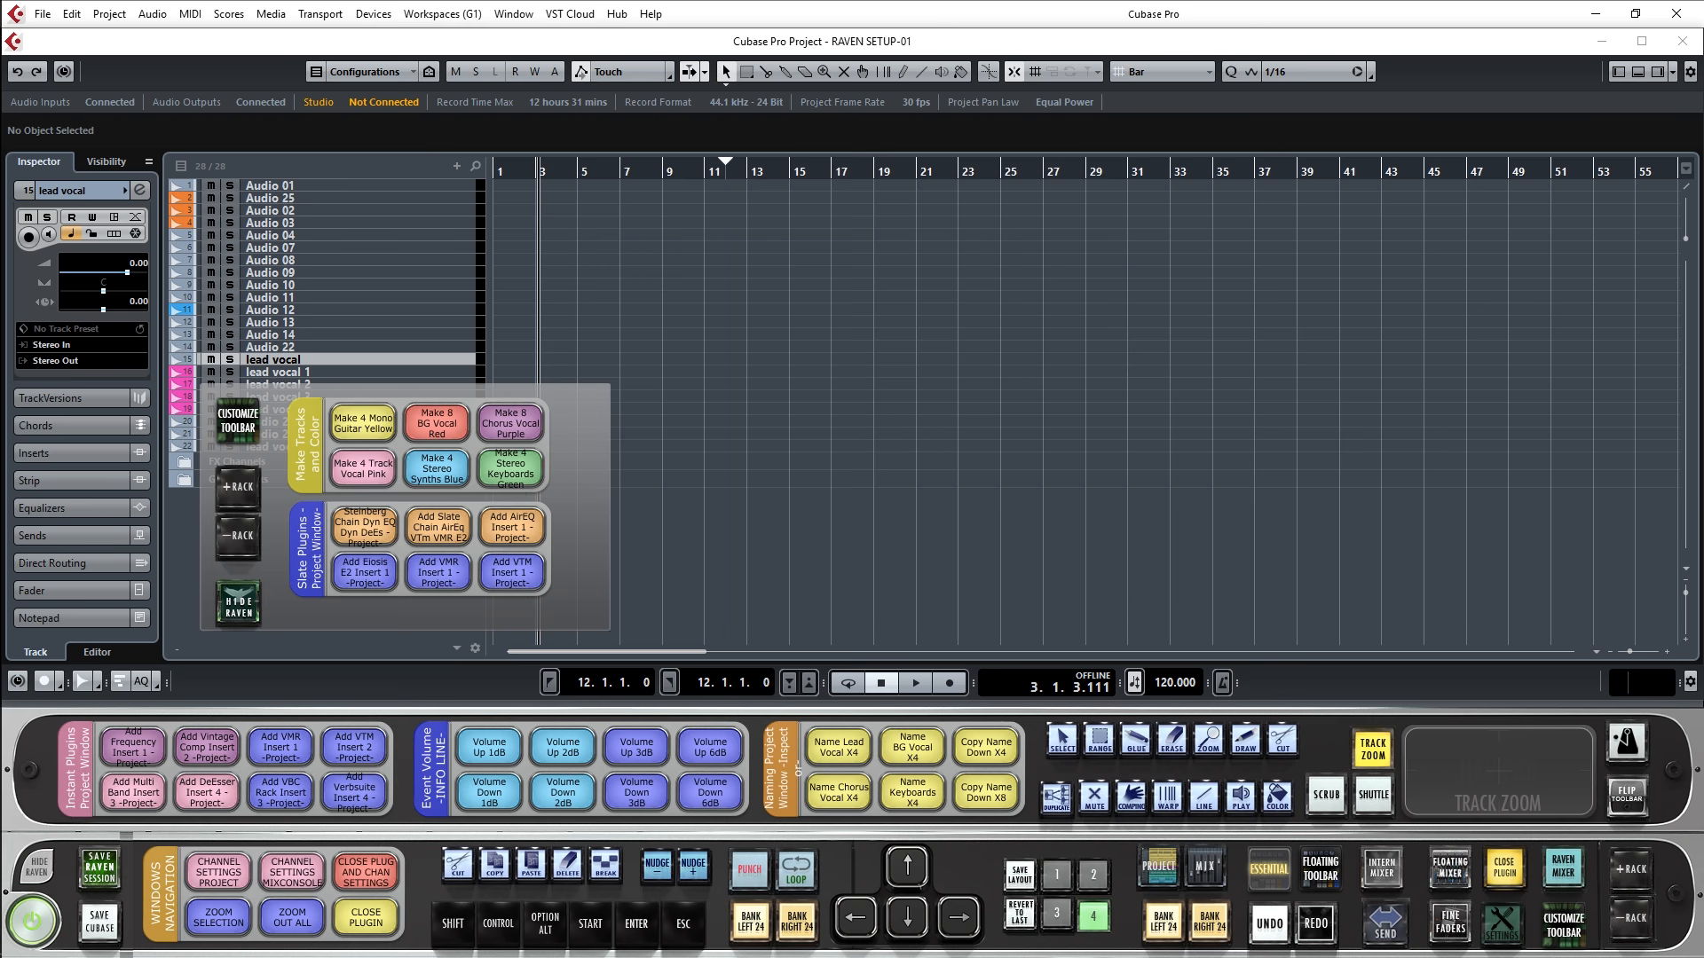
left_click(363, 423)
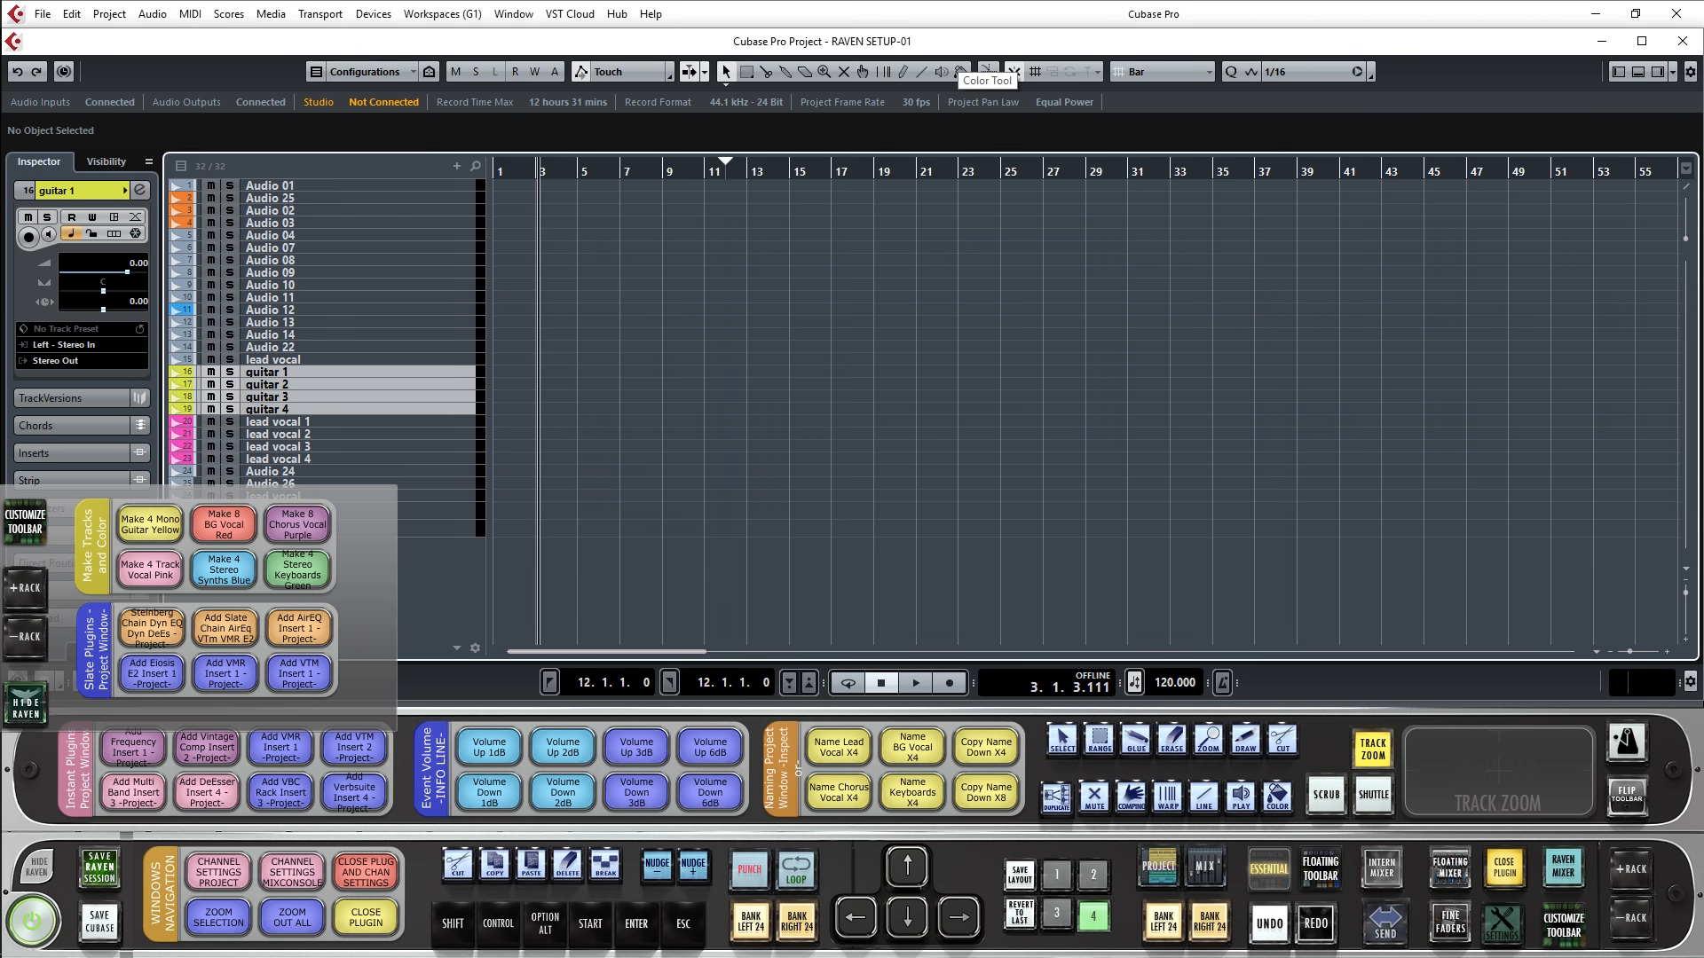
left_click(1056, 875)
left_click(311, 747)
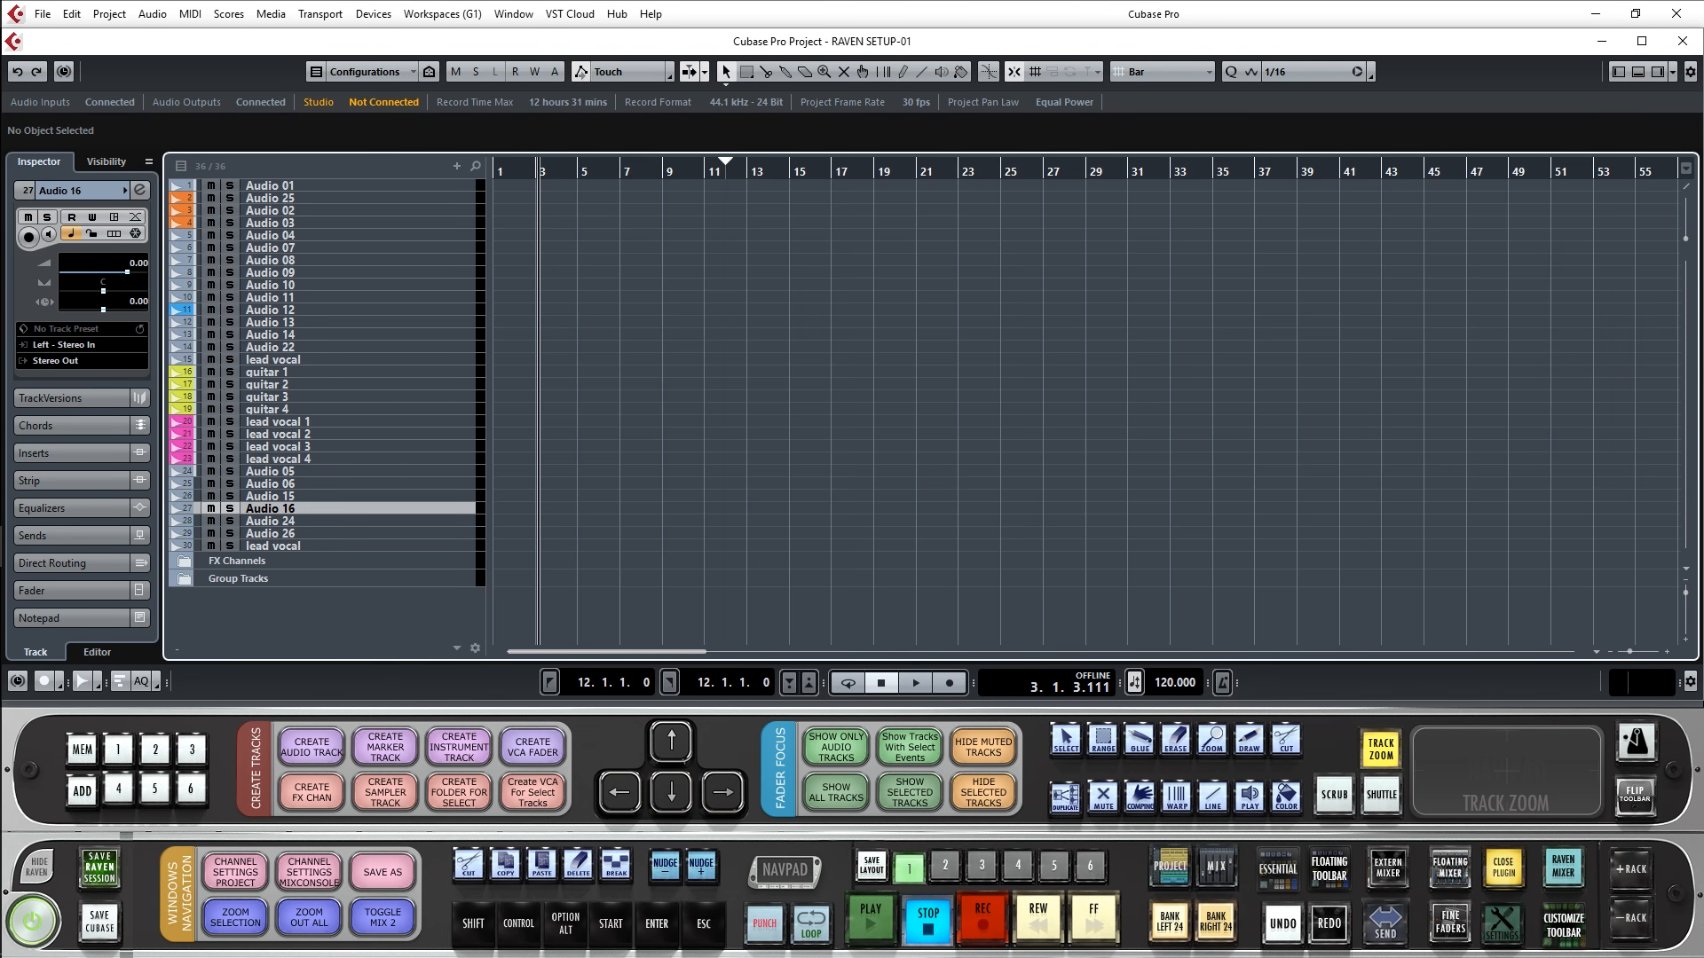
Rename the four tracks starting at Audio 05 as lead vocal 1 to 4 using the Raven naming macro.
left_click(1018, 867)
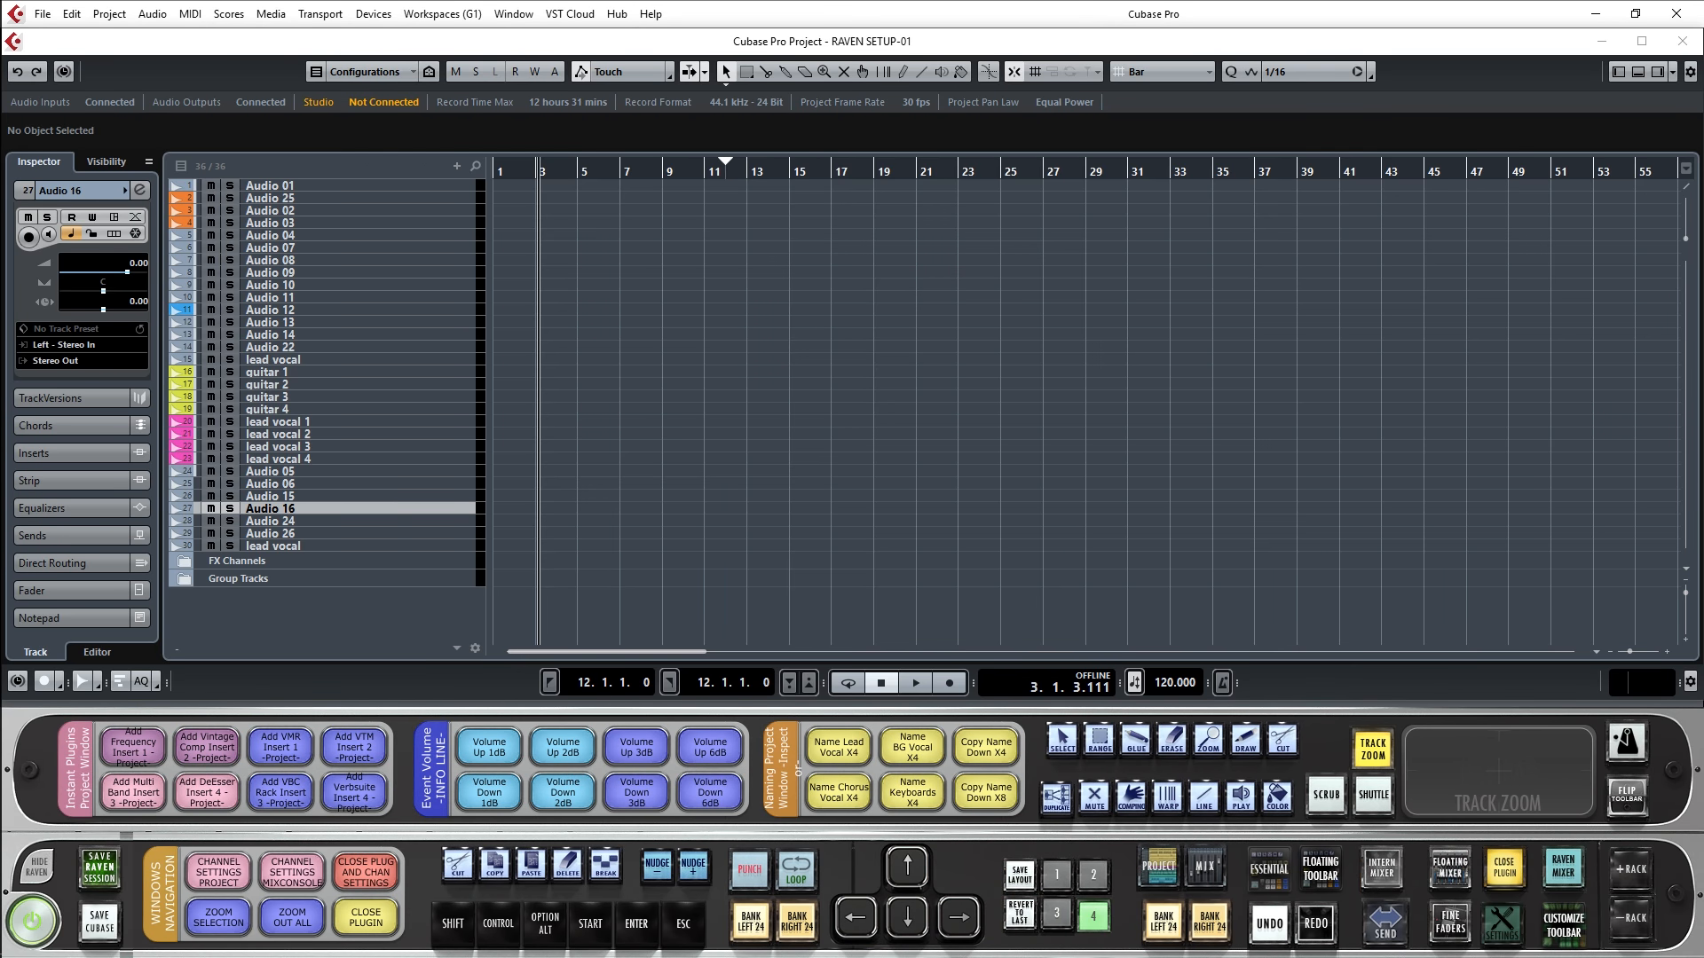
left_click(293, 471)
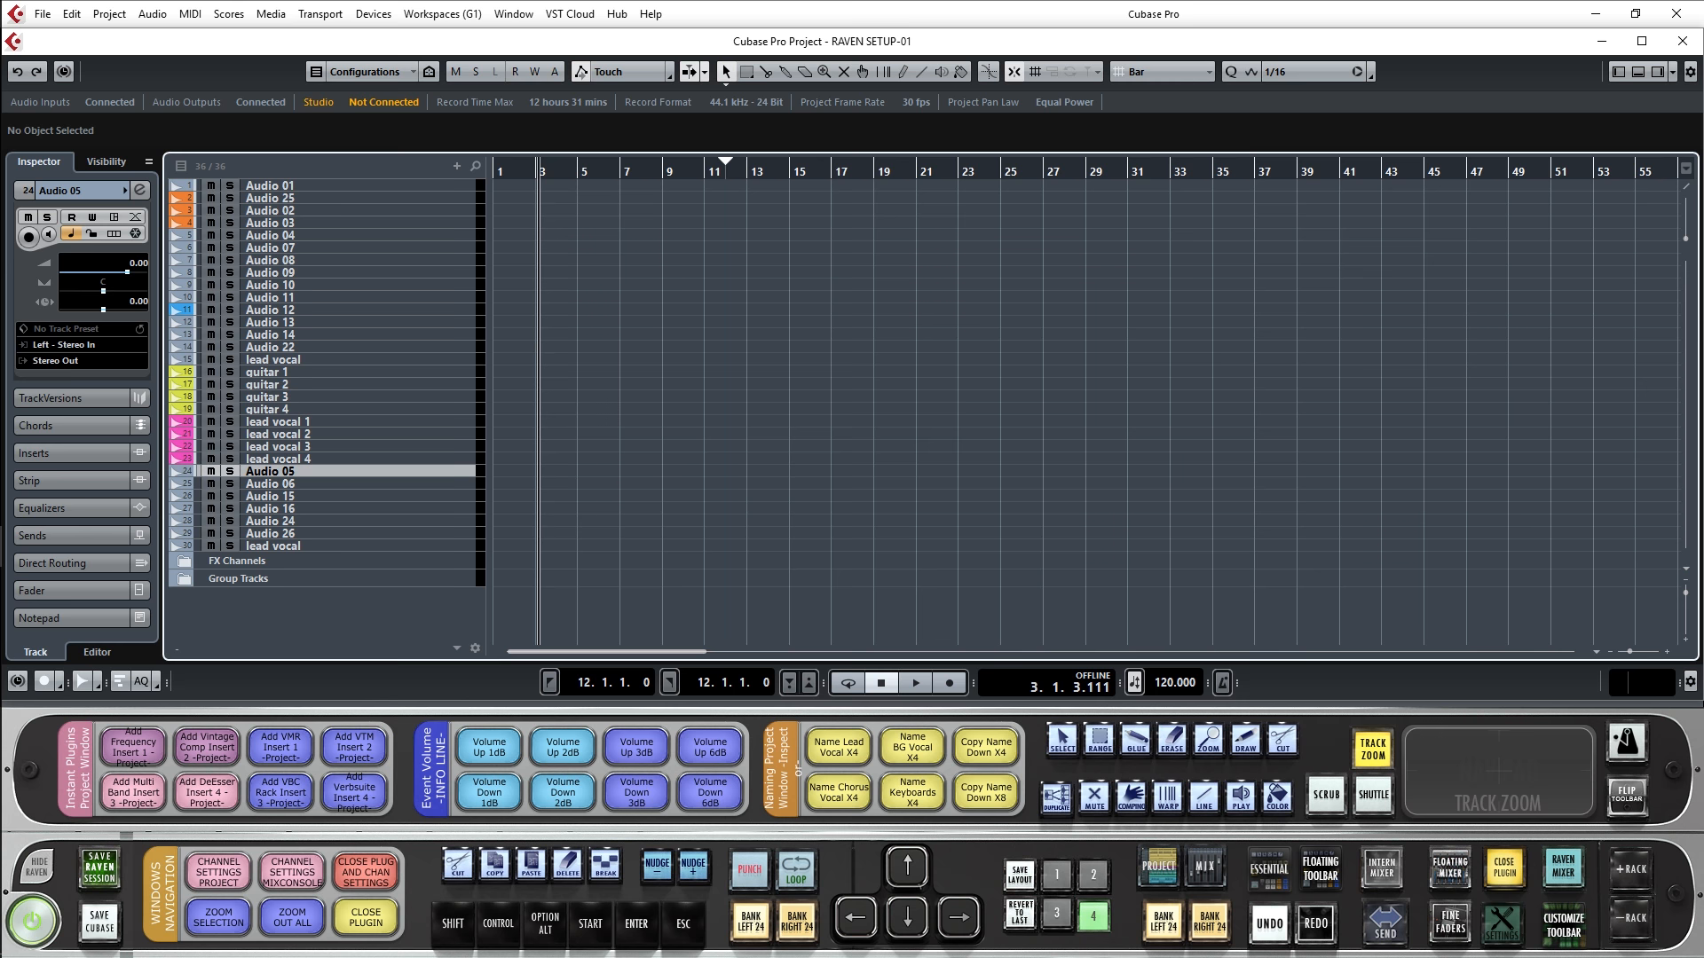
left_click(838, 747)
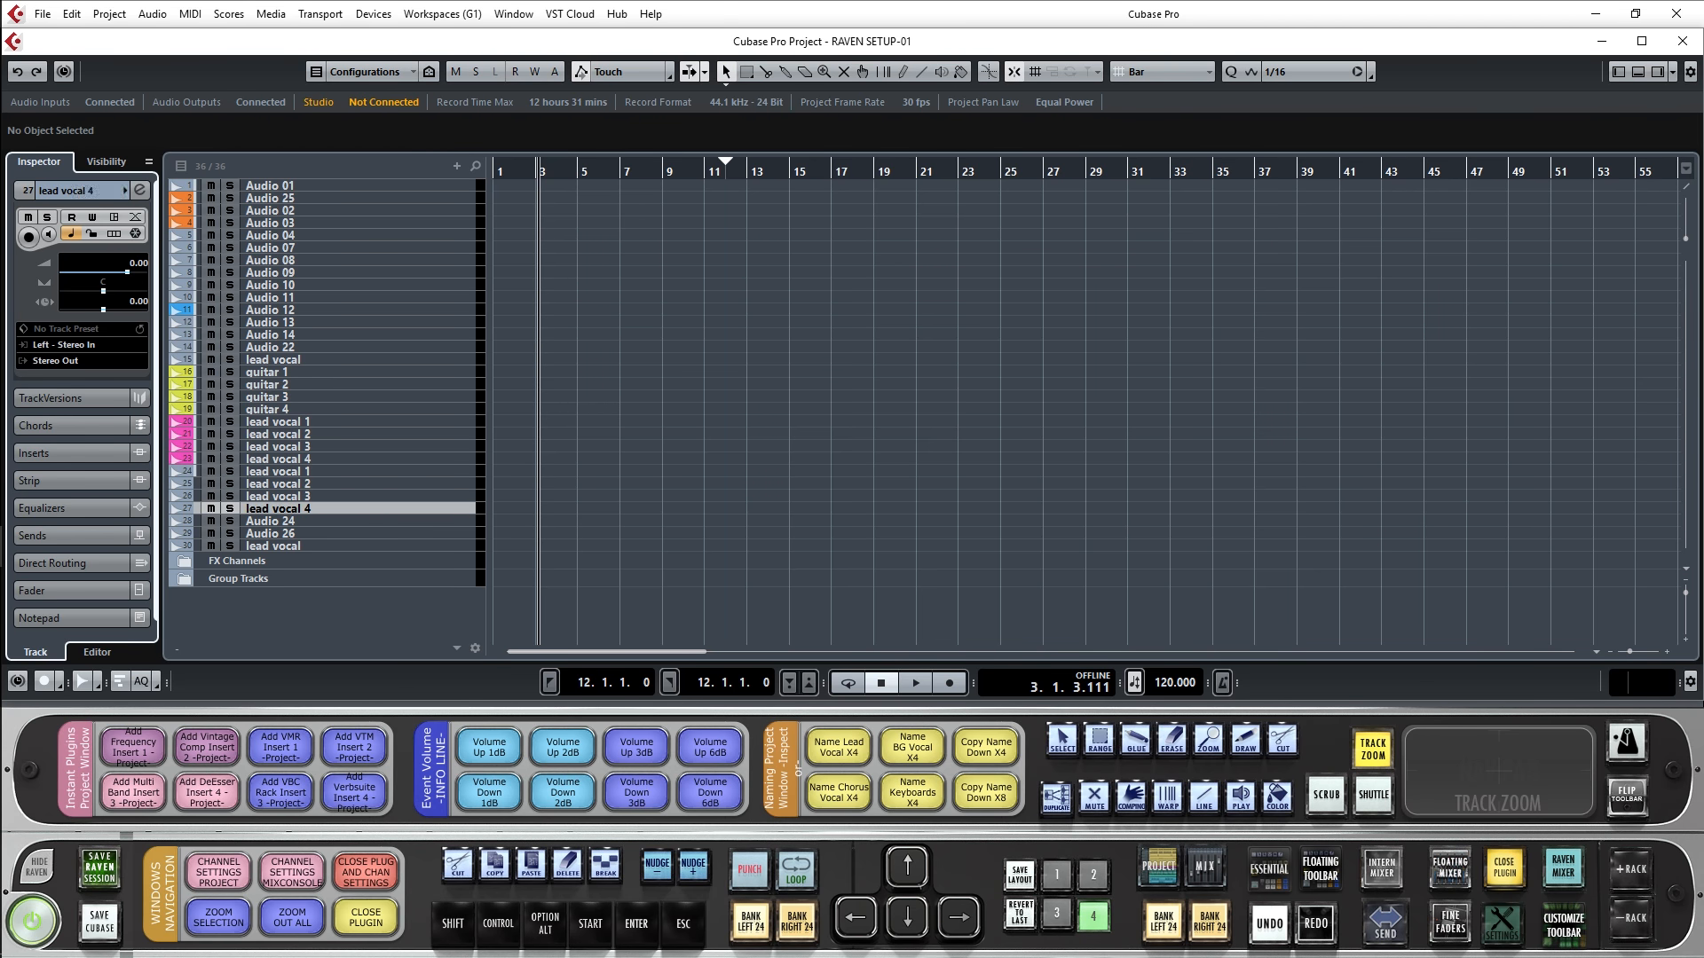
Color the four newly named lead vocal tracks red using the Raven track color macros in layout 3.
left_click(1056, 913)
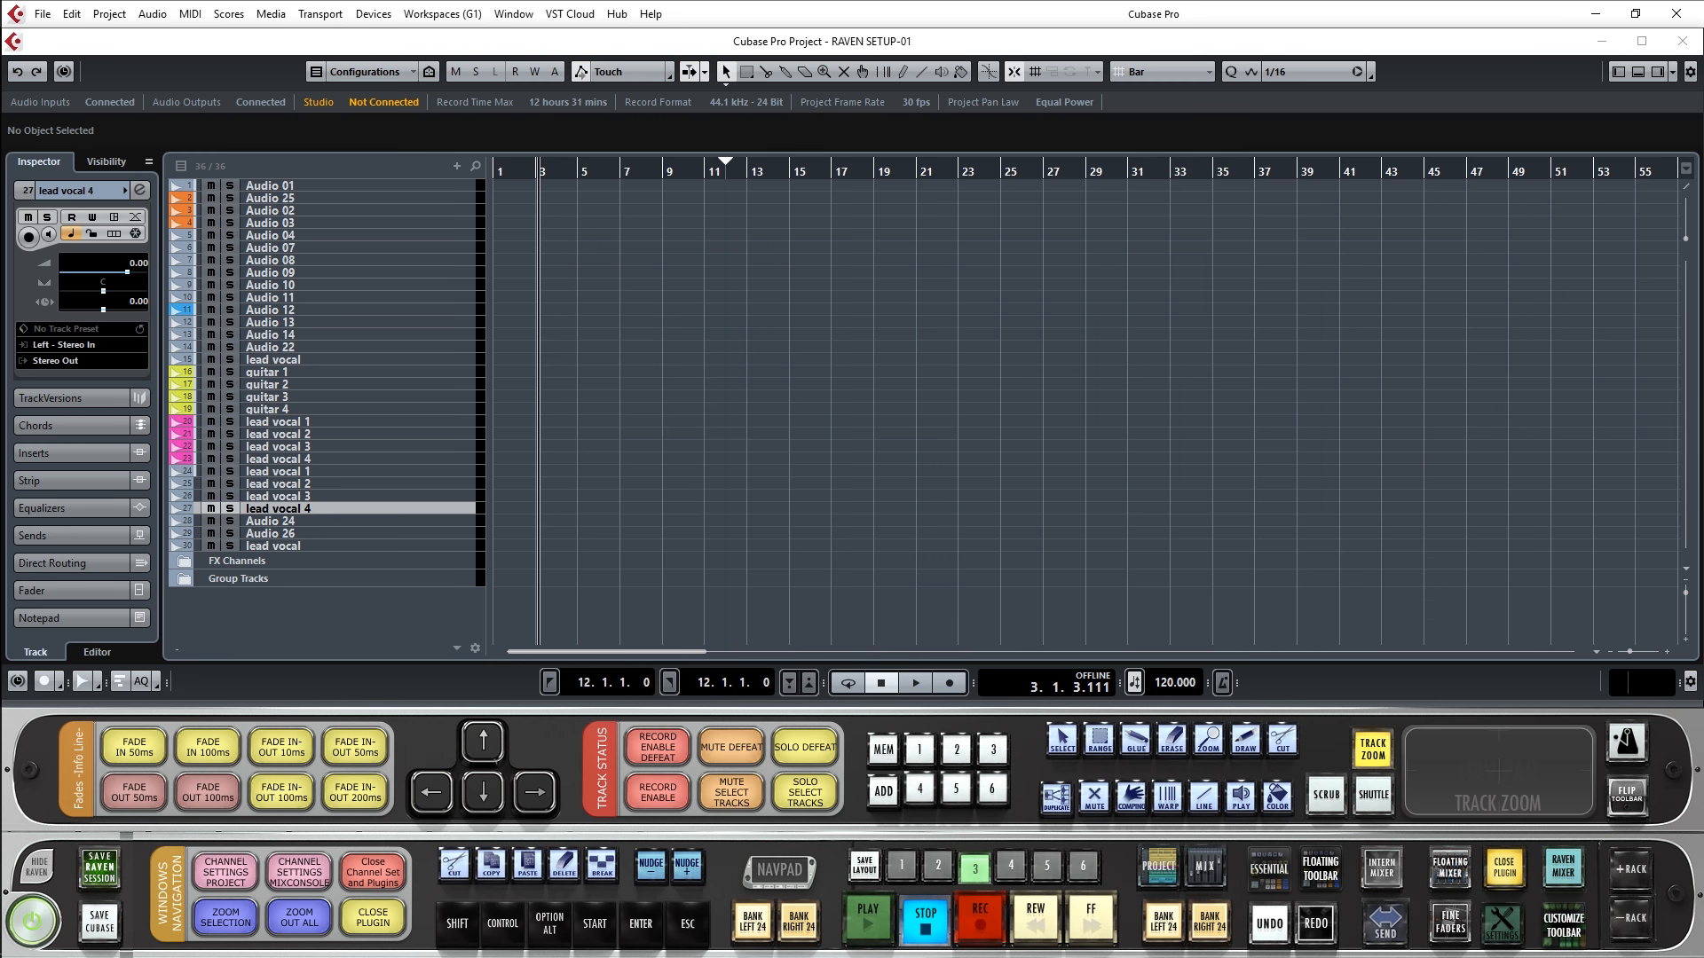
left_click(1320, 868)
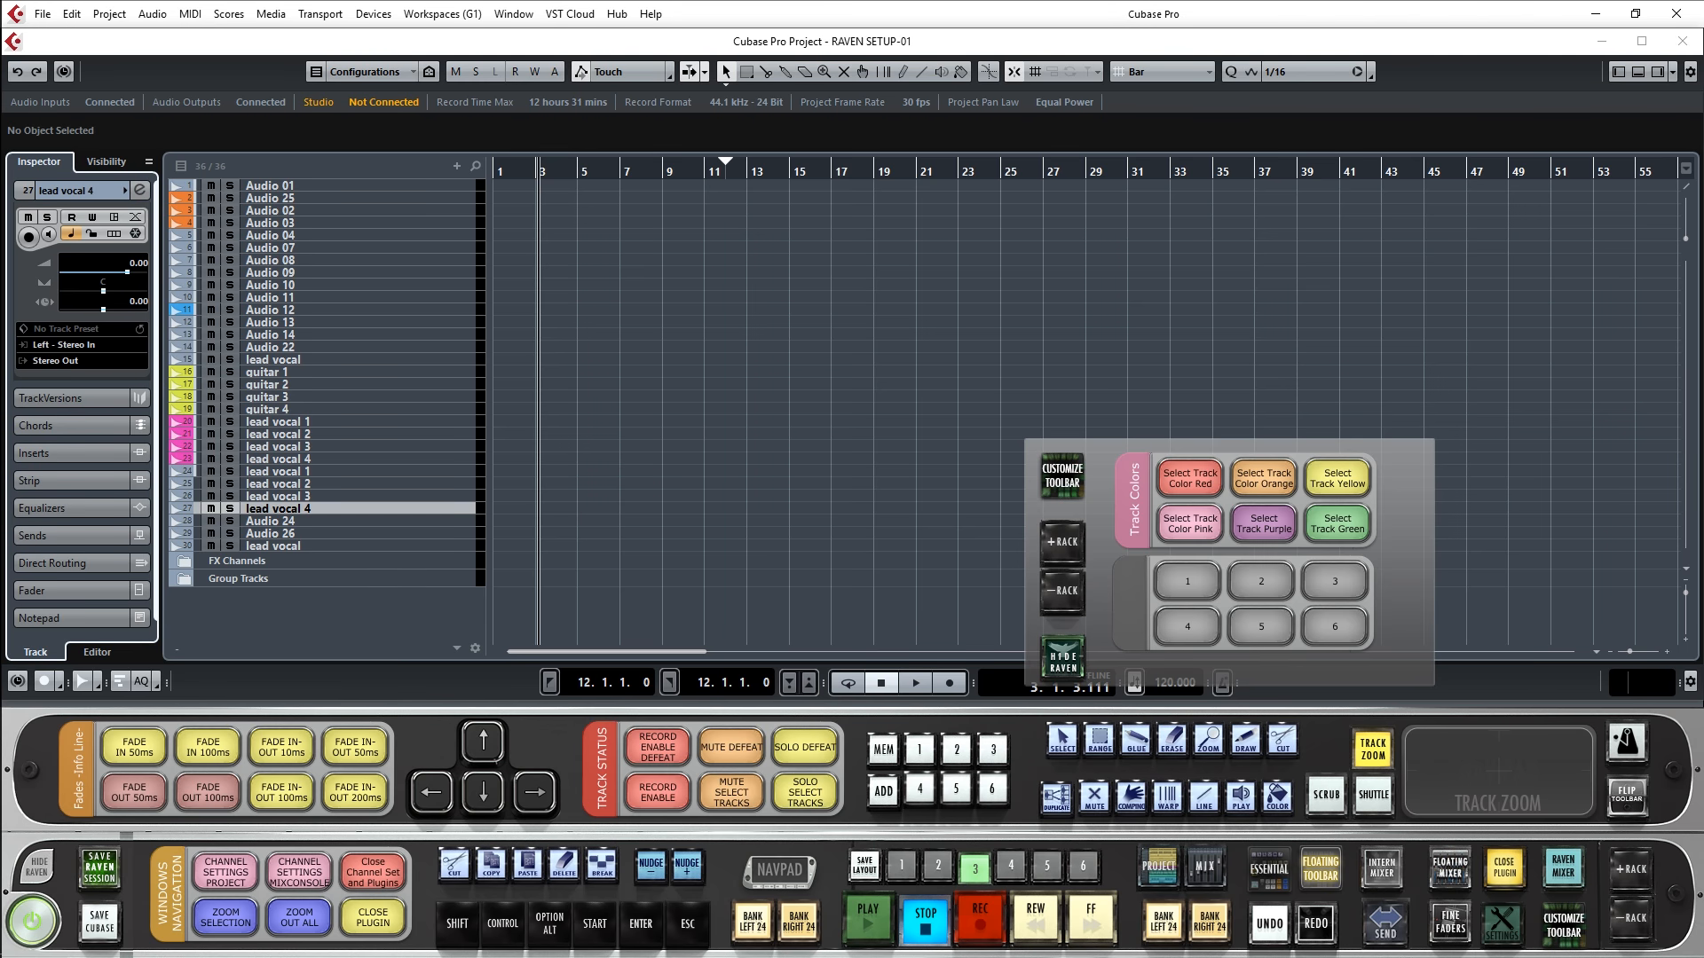
left_click(272, 471, "shift")
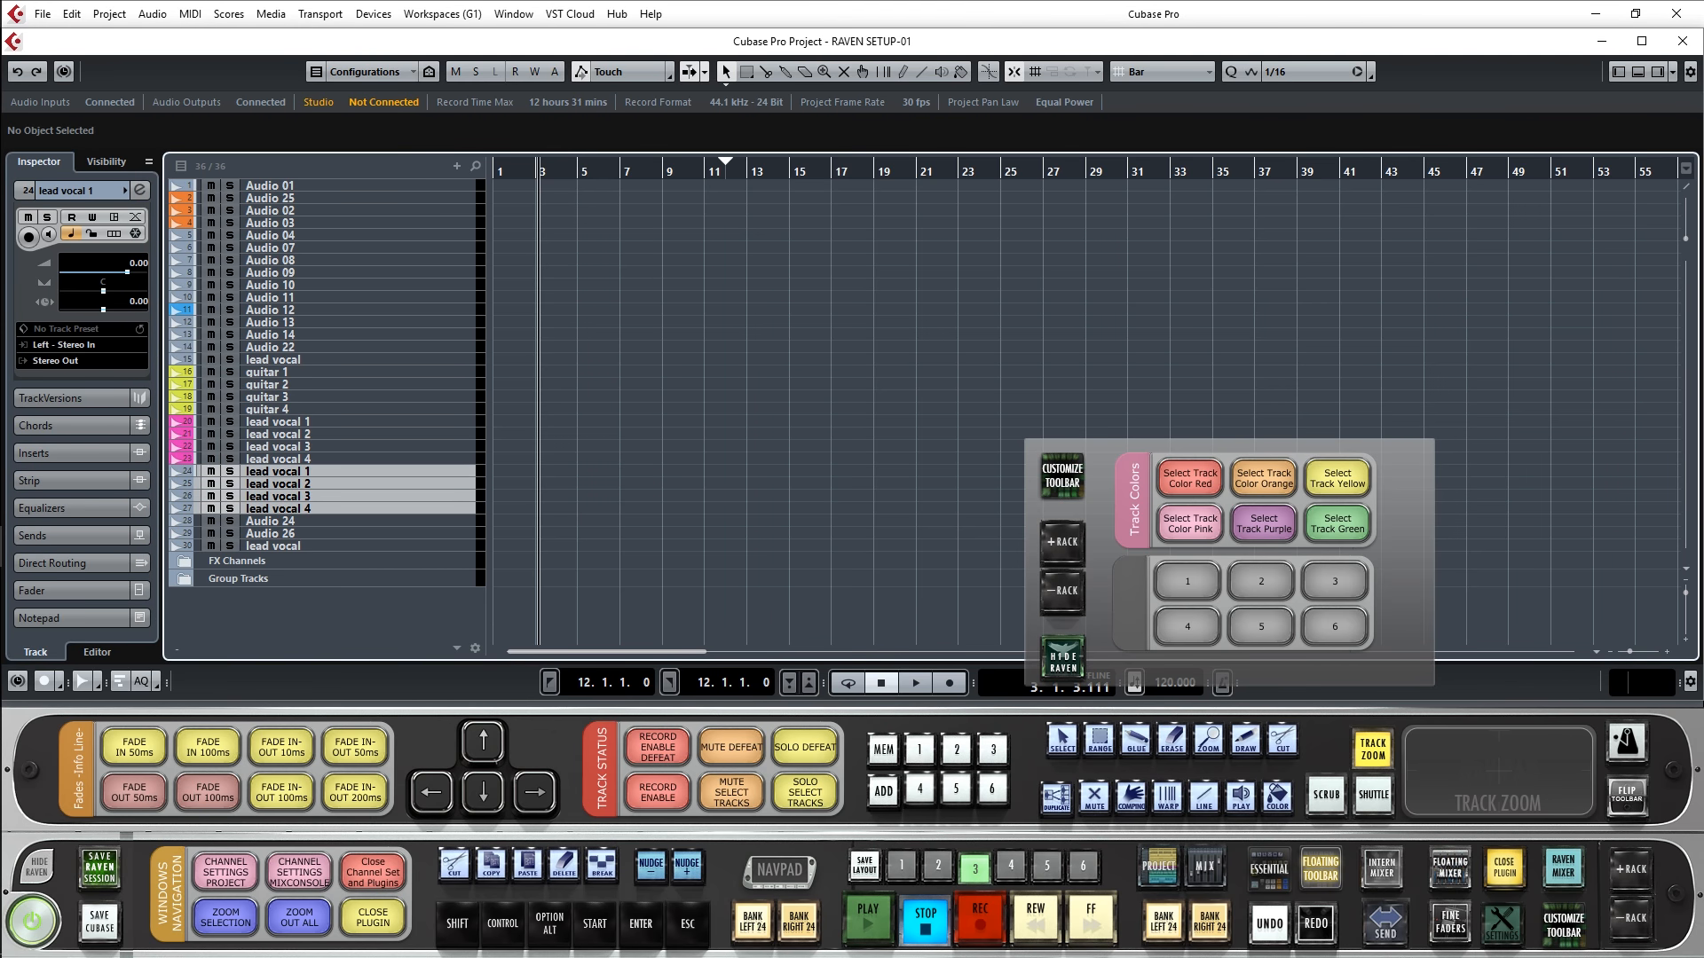
left_click(1190, 478)
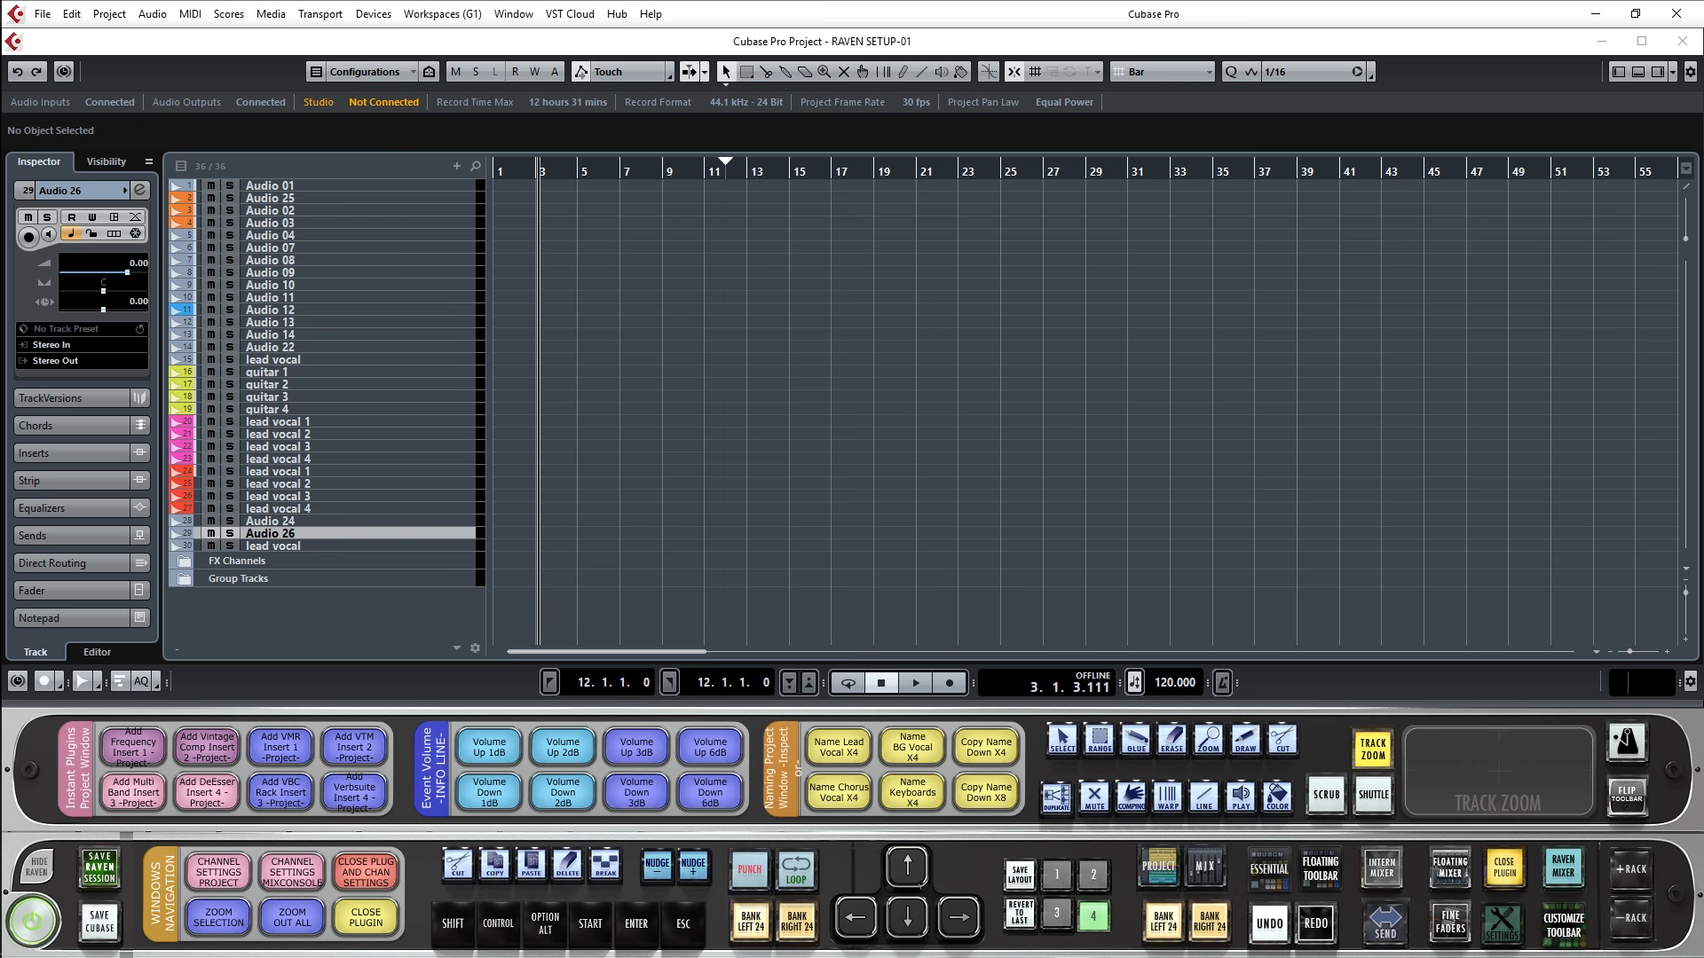
Add Virtual Mix Rack to insert 1 of Audio 26, load the CS-Lift and CS-EQ modules, and close the plug-in.
left_click(281, 748)
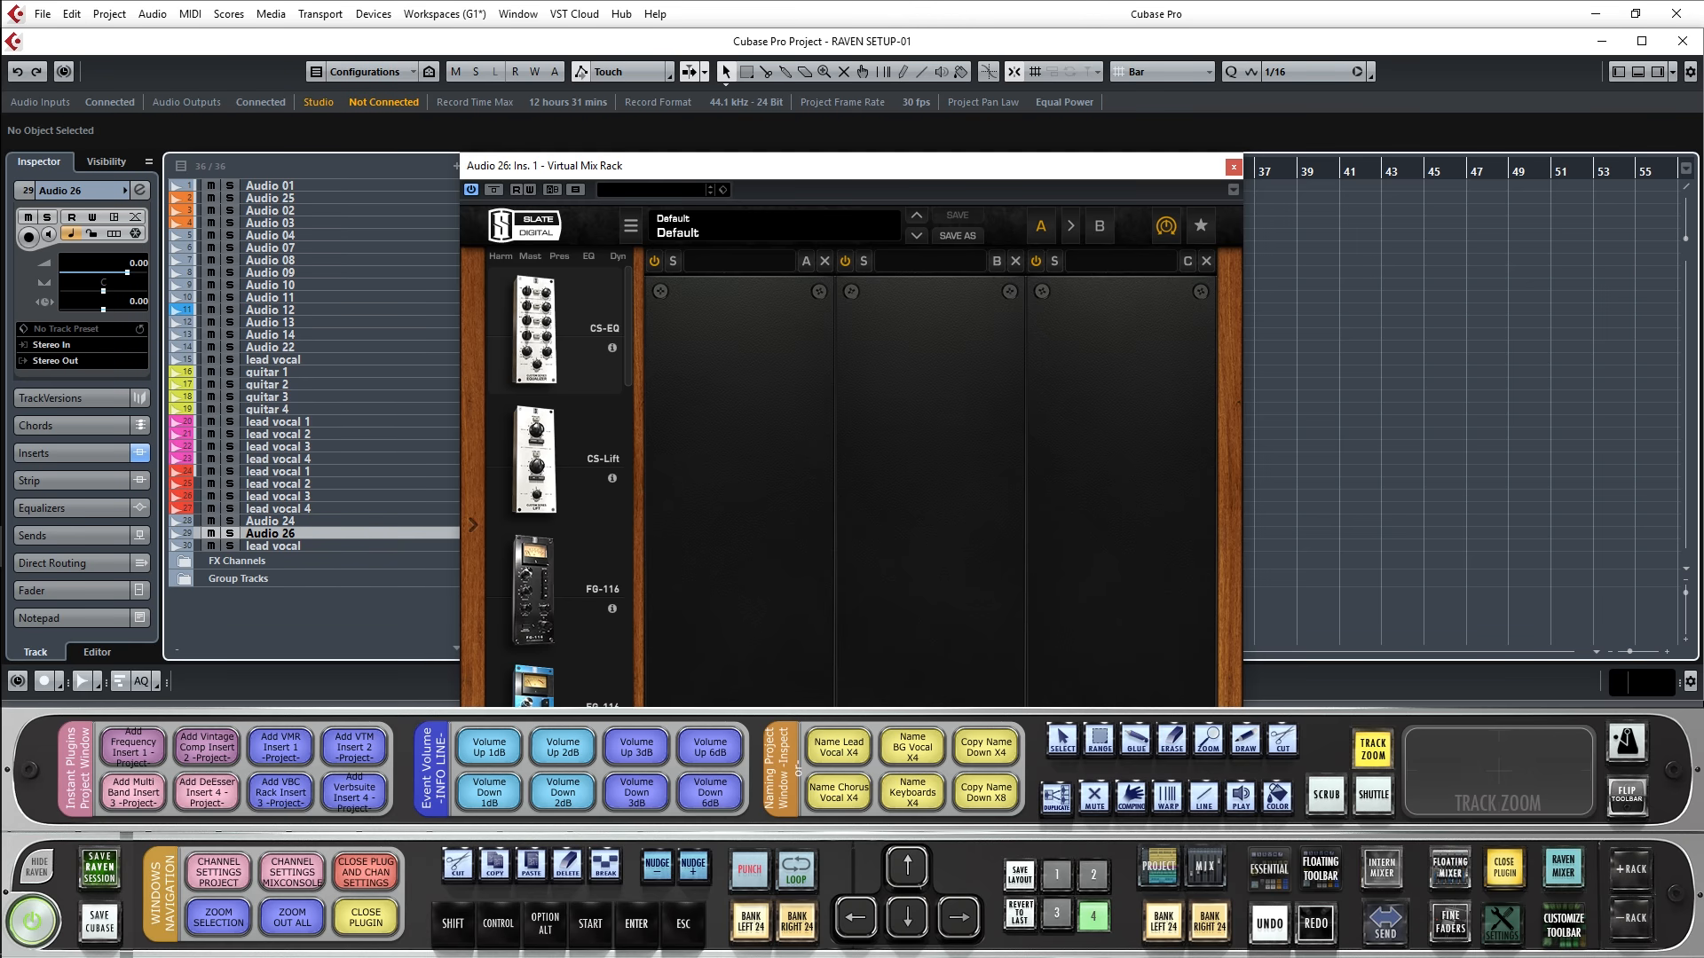
left_click_drag(535, 459, 776, 454)
left_click_drag(535, 329, 952, 408)
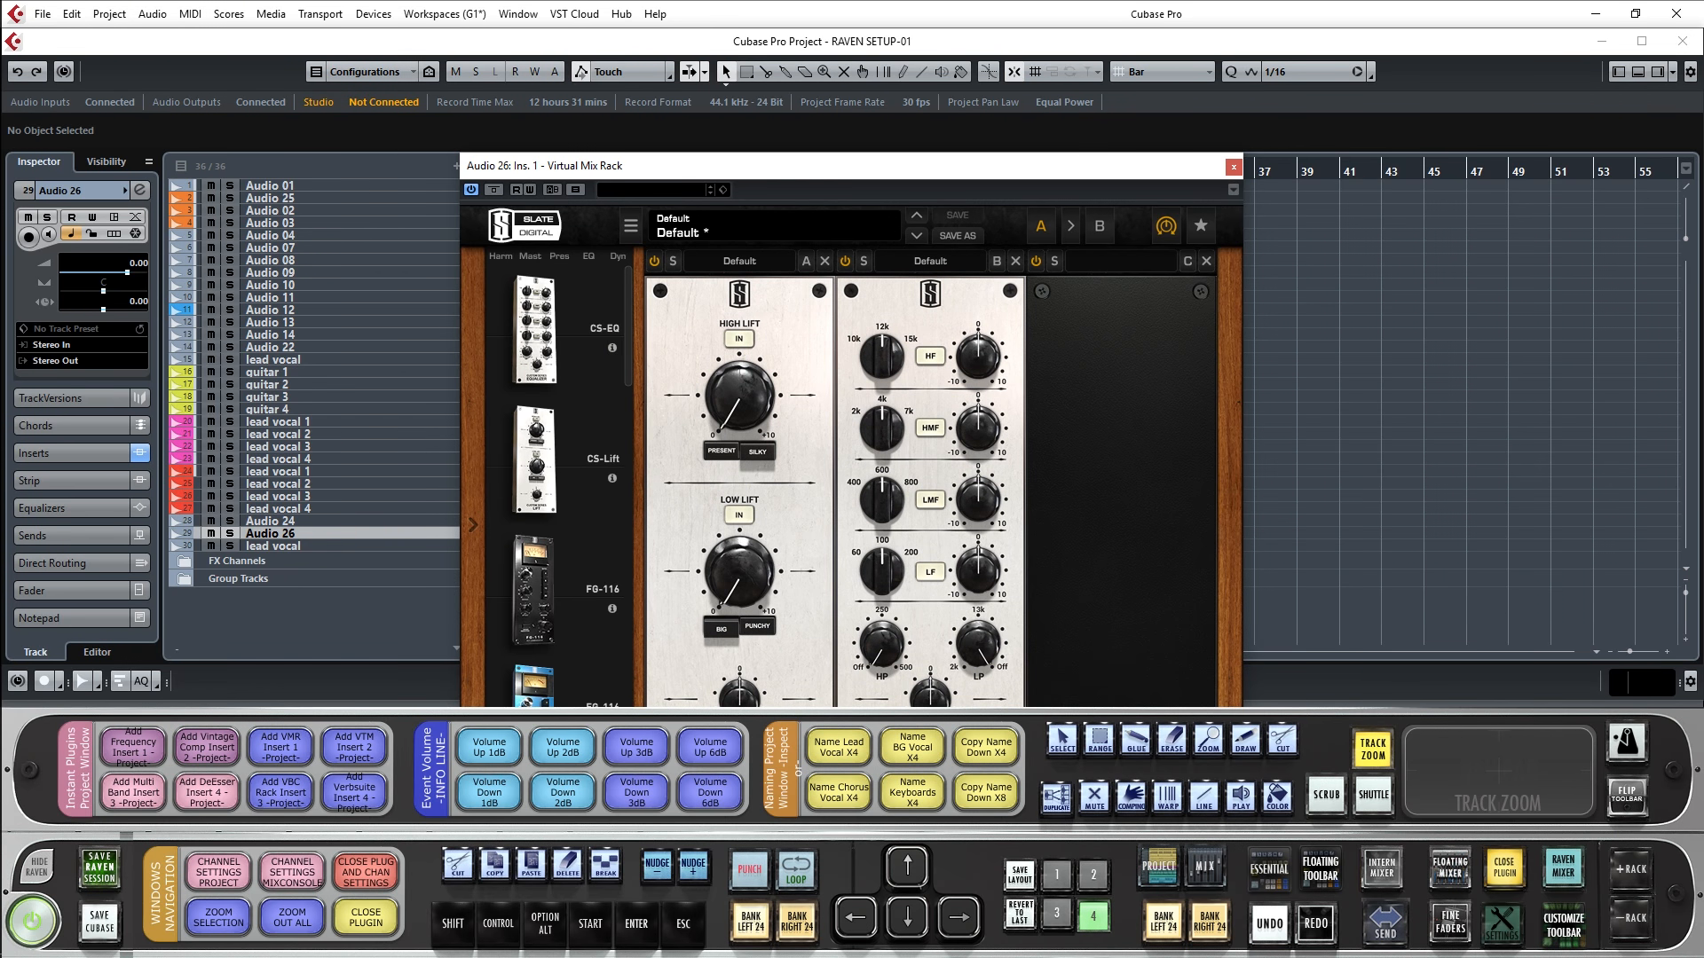
left_click(1504, 873)
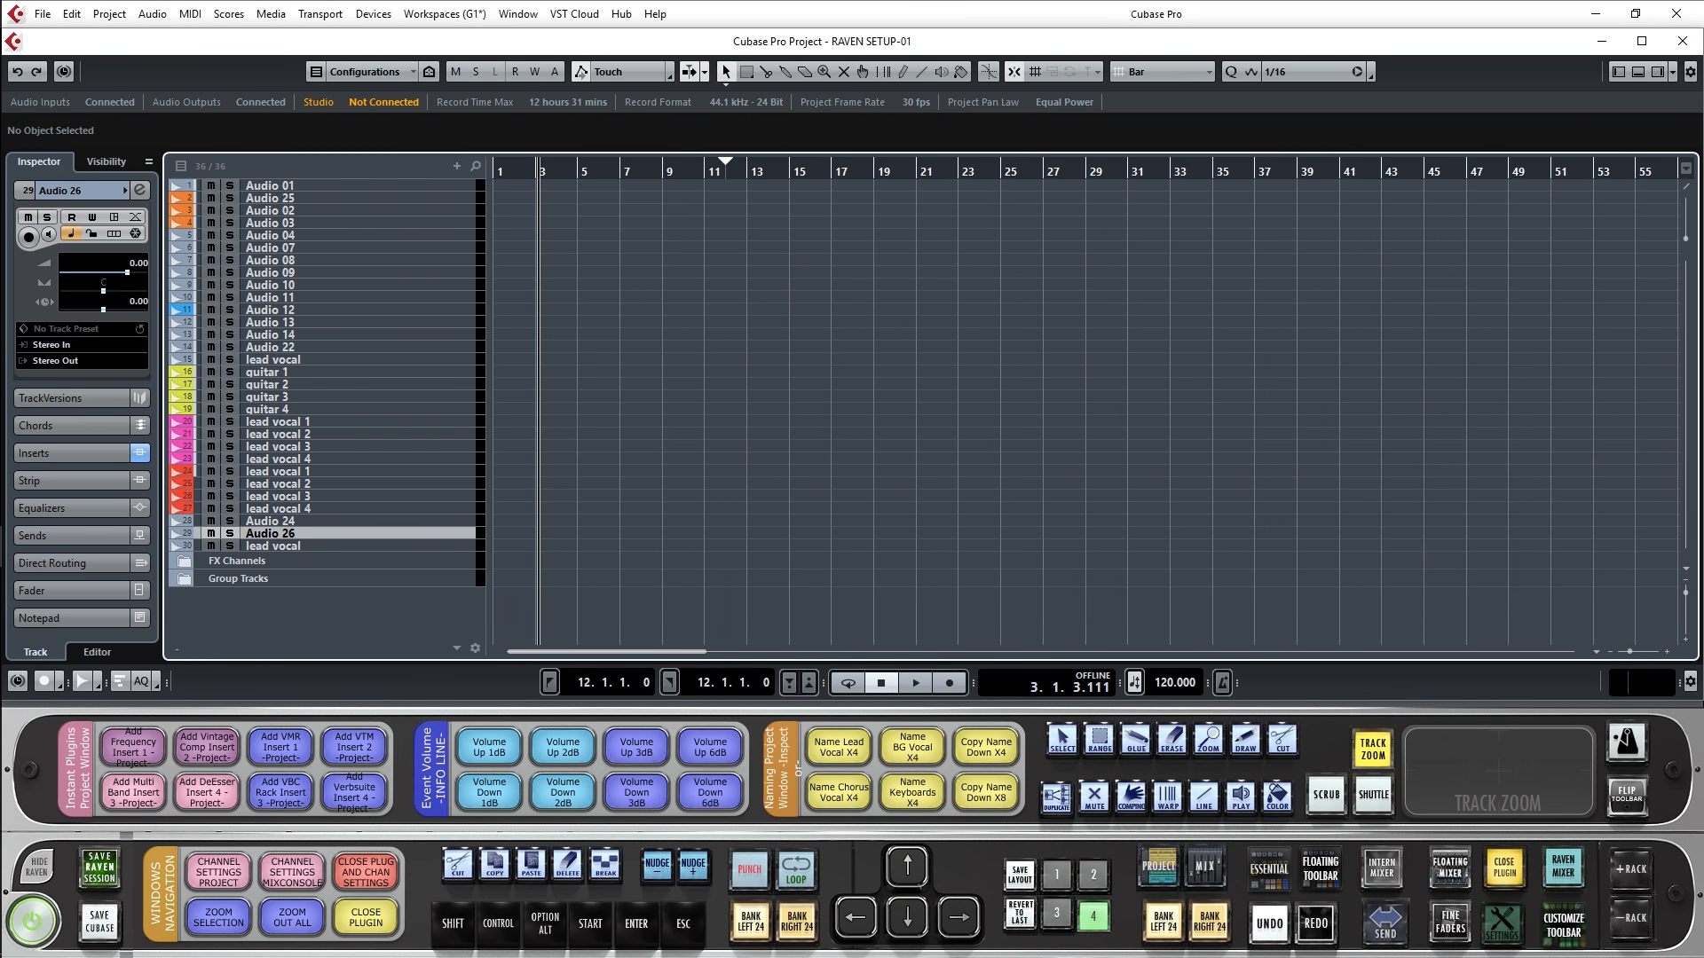
Move the floating toolbar clear of the guitar tracks and add the Slate chain AirEQ, VTM, VMR and E2 to guitar 1.
key("Down")
key("Up")
left_click(1269, 869)
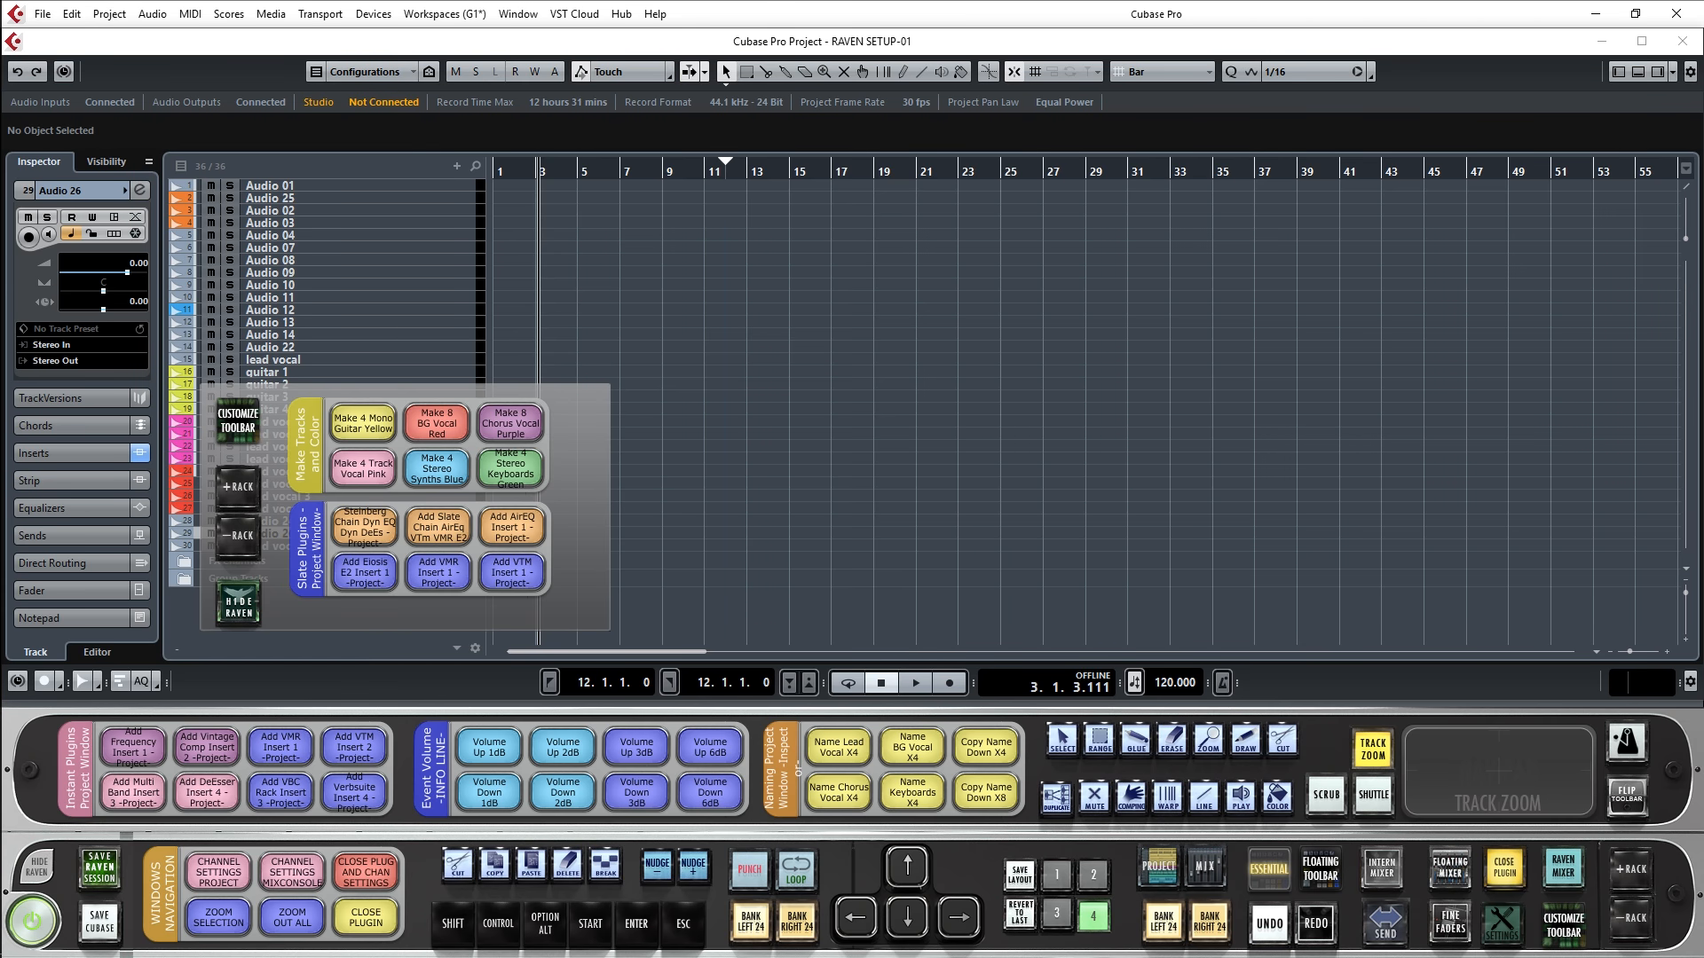
left_click_drag(581, 506, 382, 602)
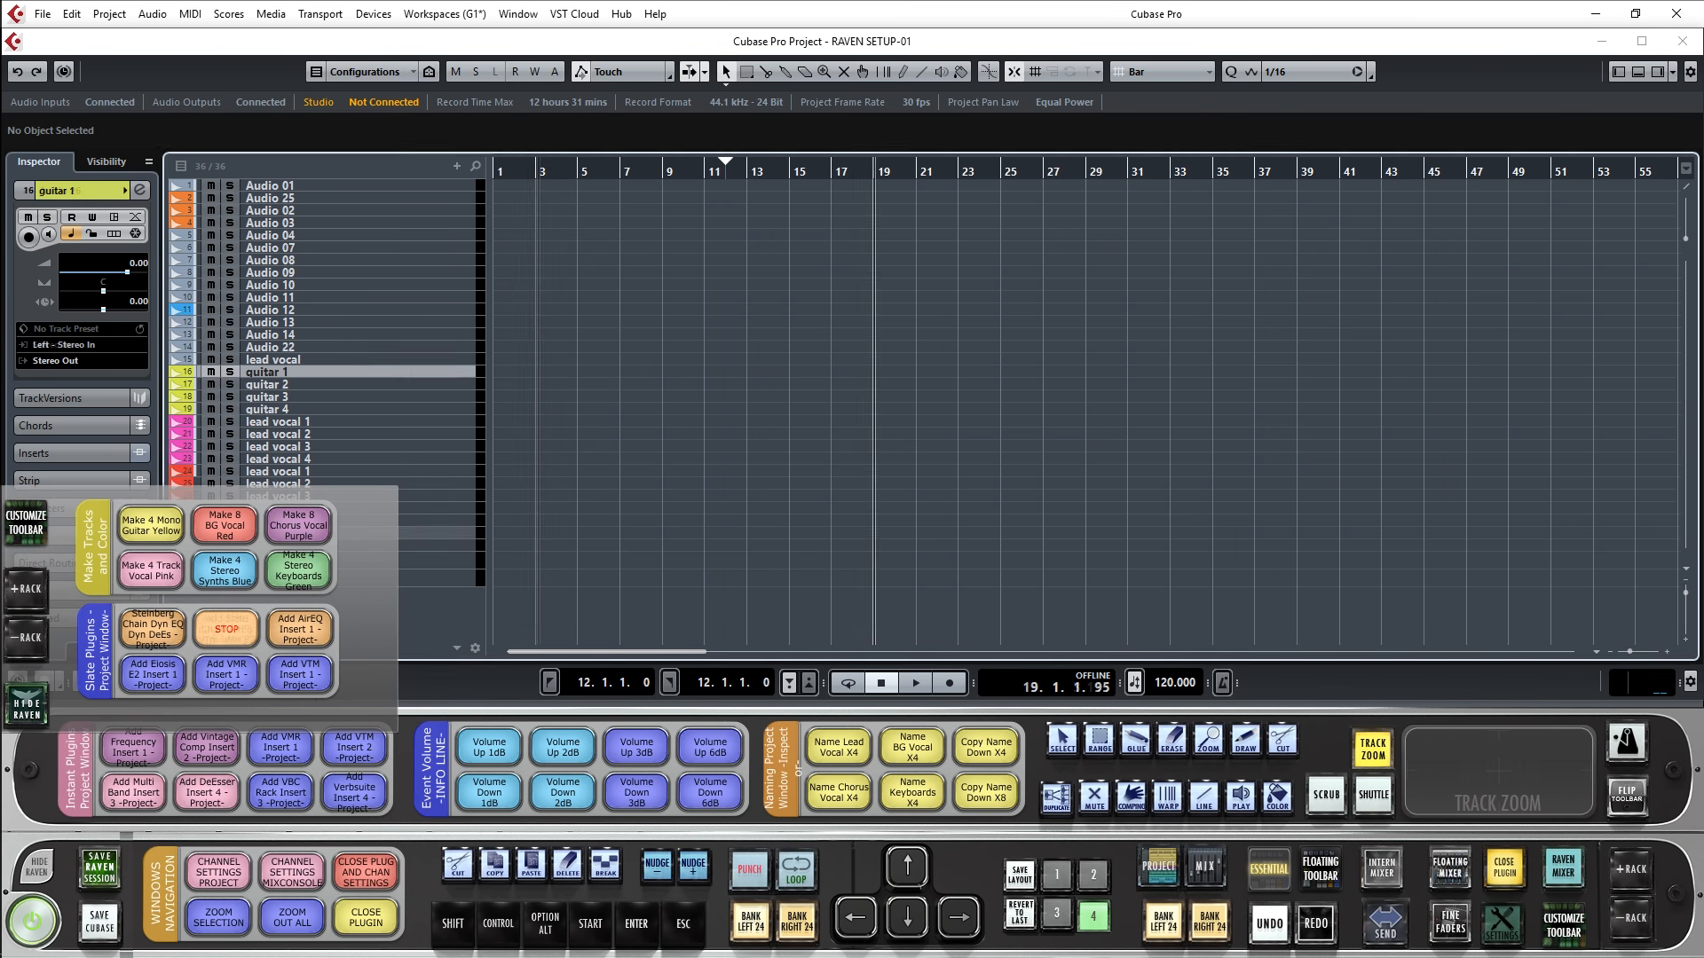
left_click(227, 628)
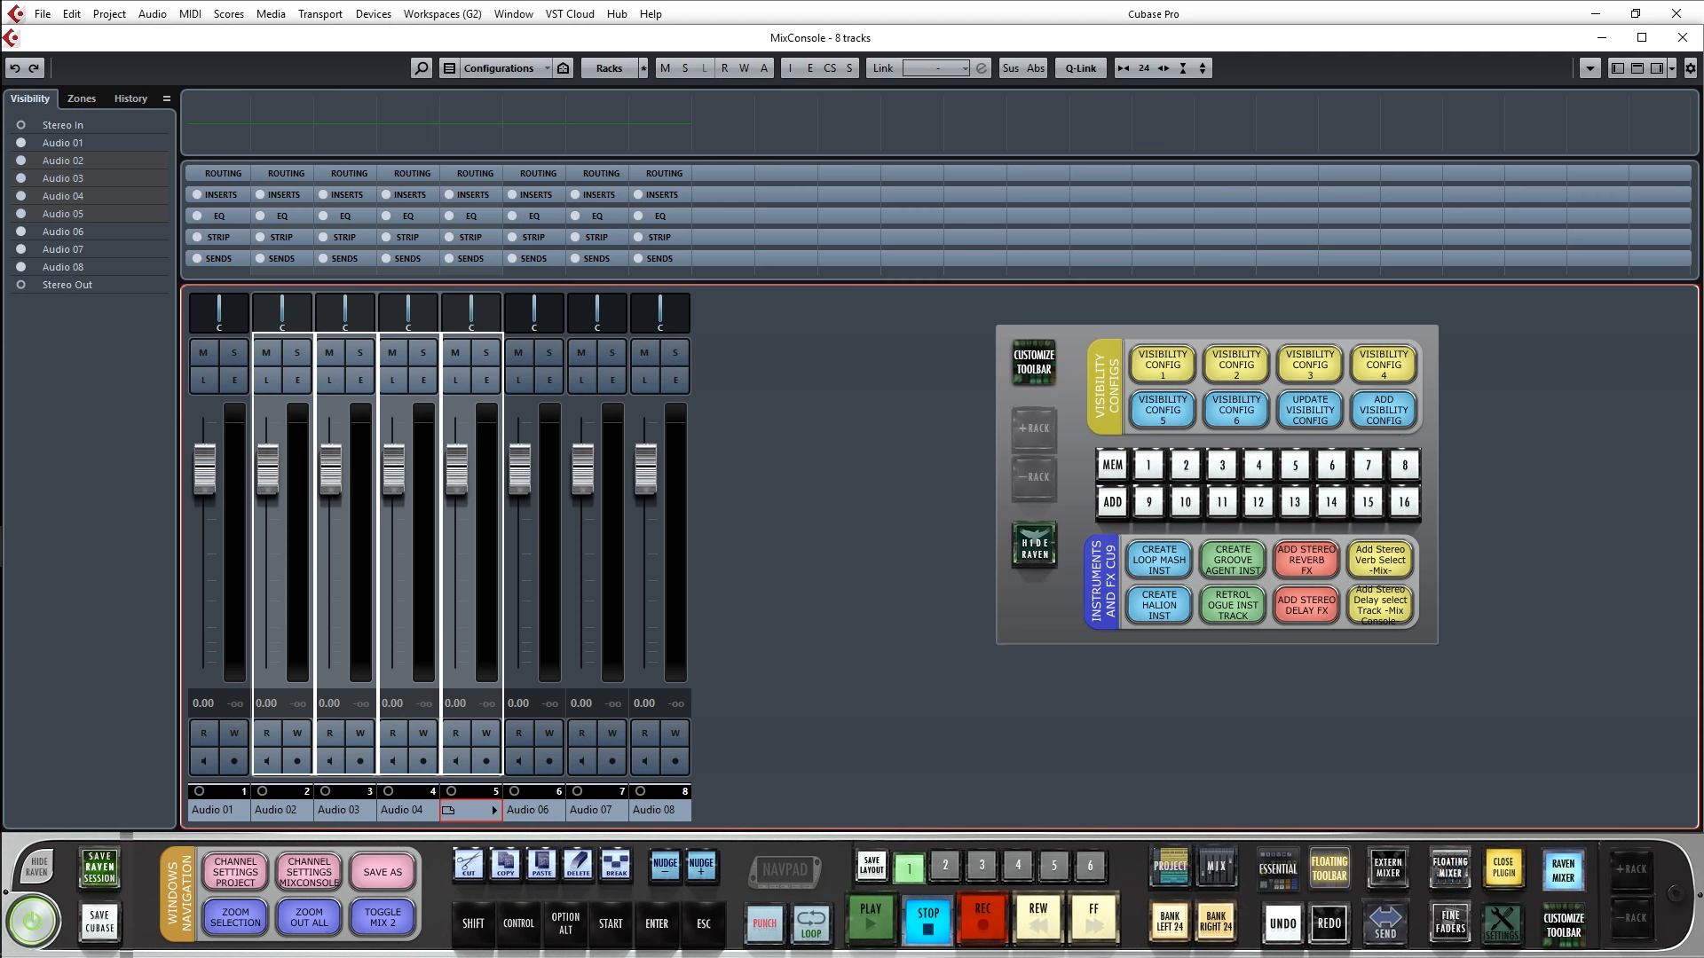
Add stereo reverb and stereo delay FX sends for the selected Audio 02 to Audio 05 channels in the MixConsole.
left_click(1380, 560)
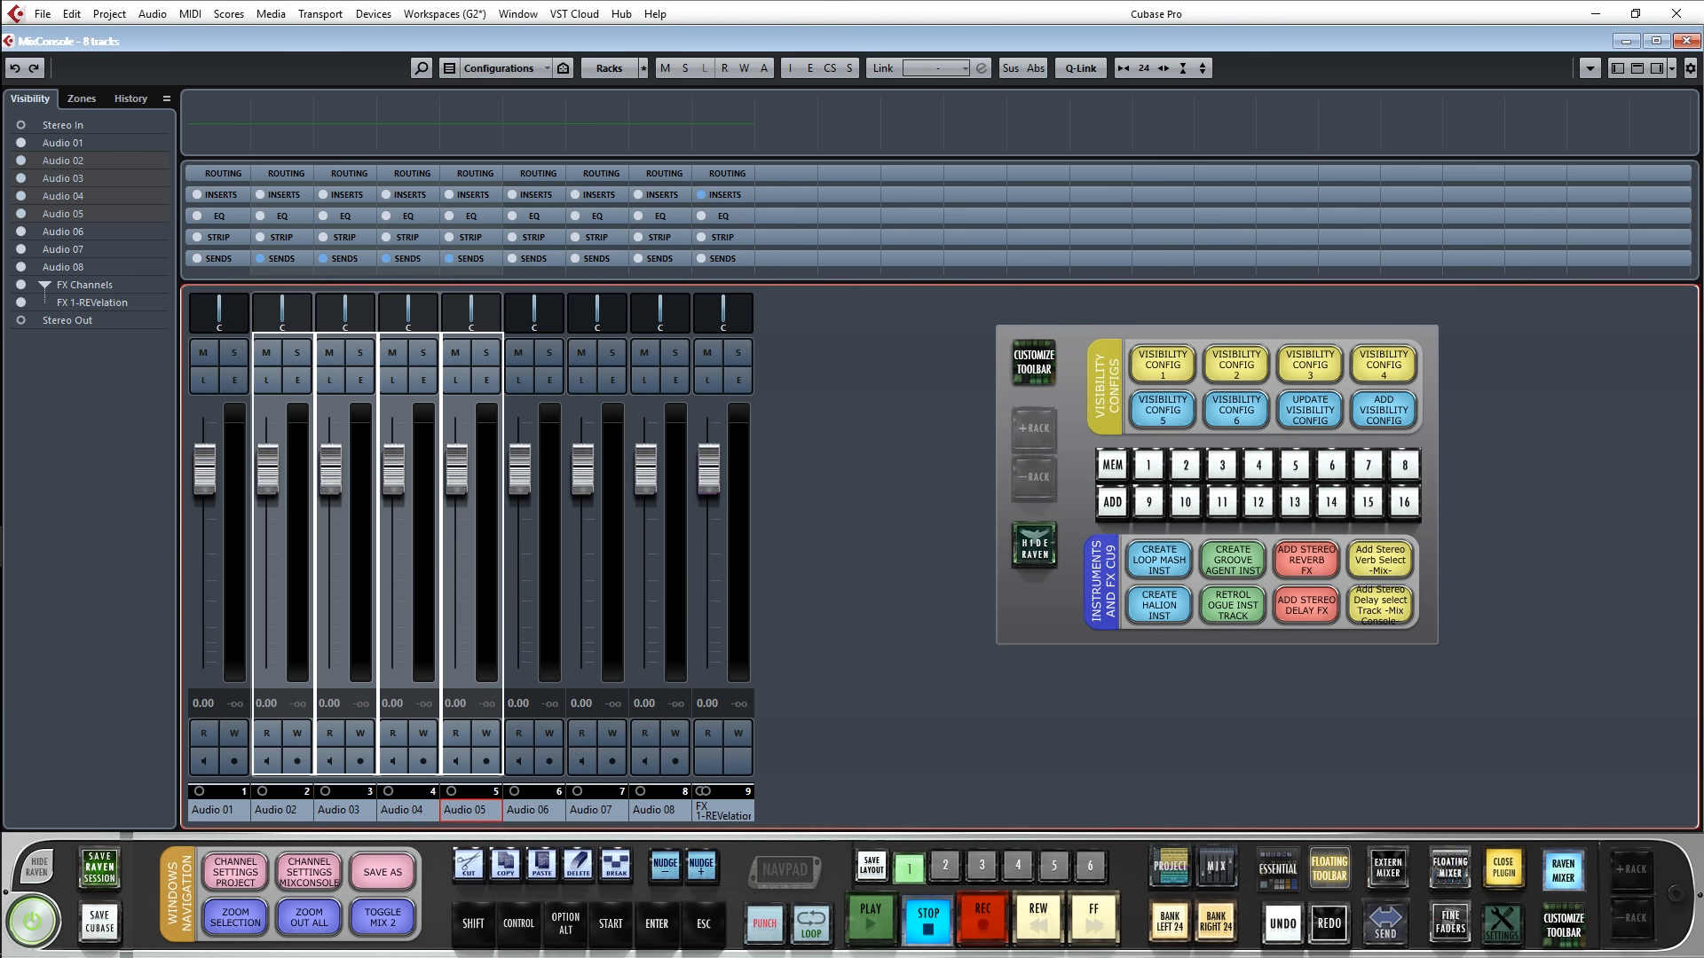
left_click(286, 258)
left_click(1380, 605)
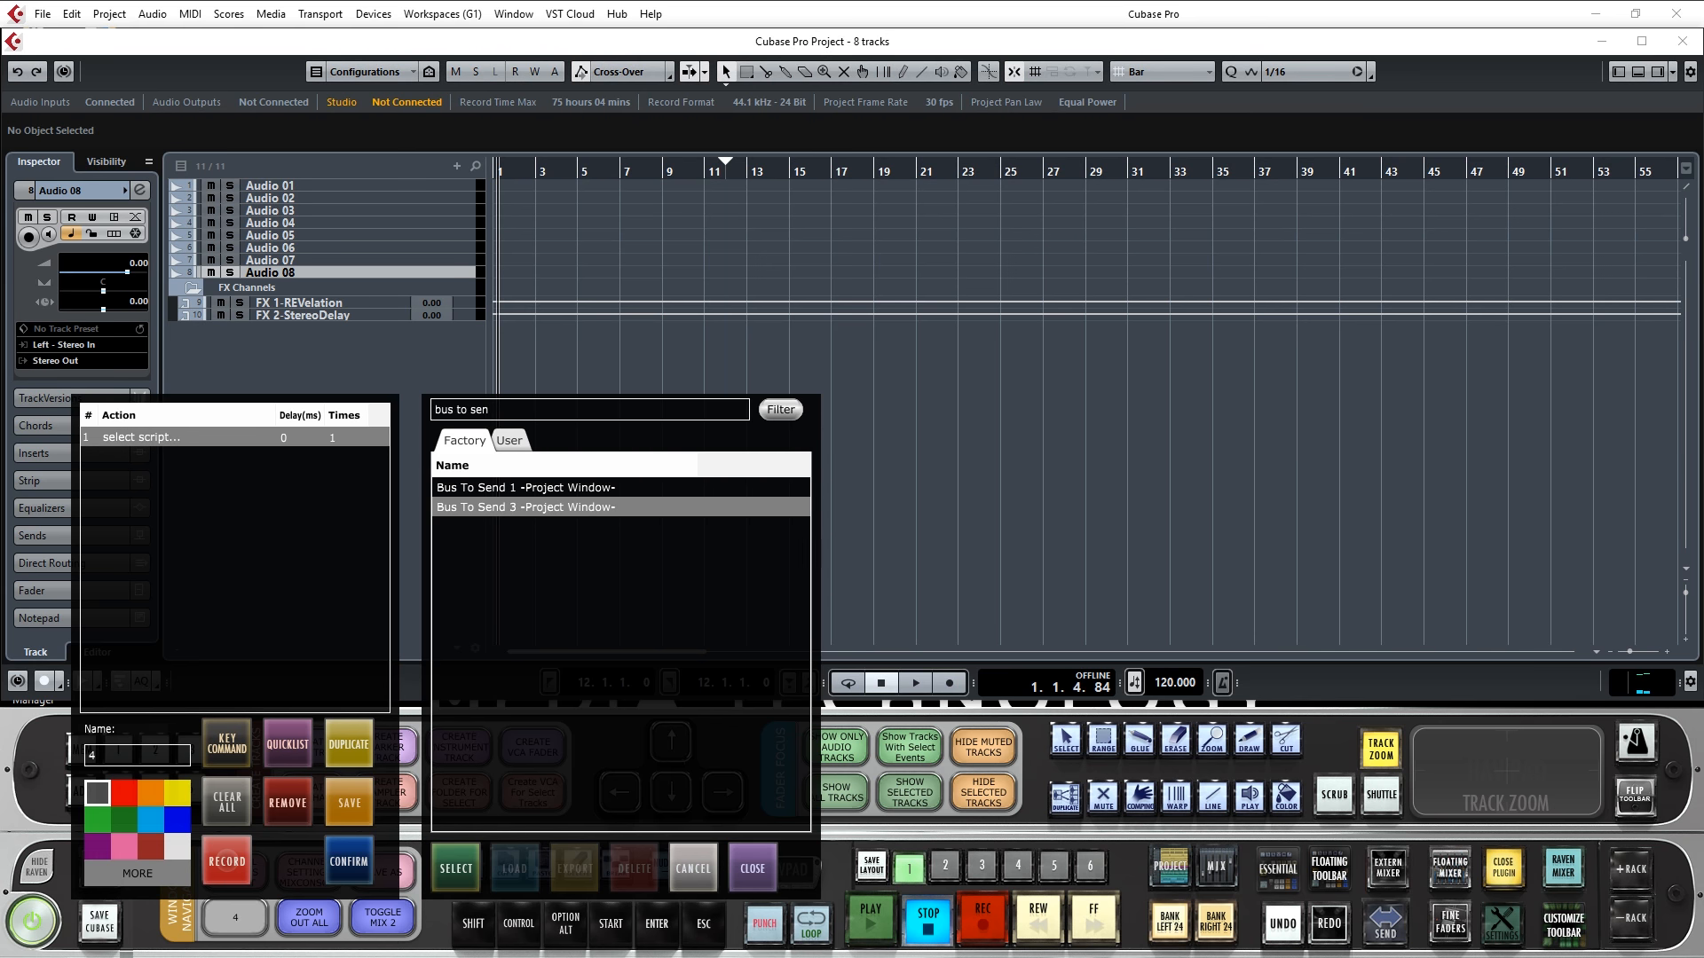
Set the macro's first action to the Bus To Send 3 -Project Window- script with a 2000 ms delay.
left_click(456, 868)
left_click(752, 868)
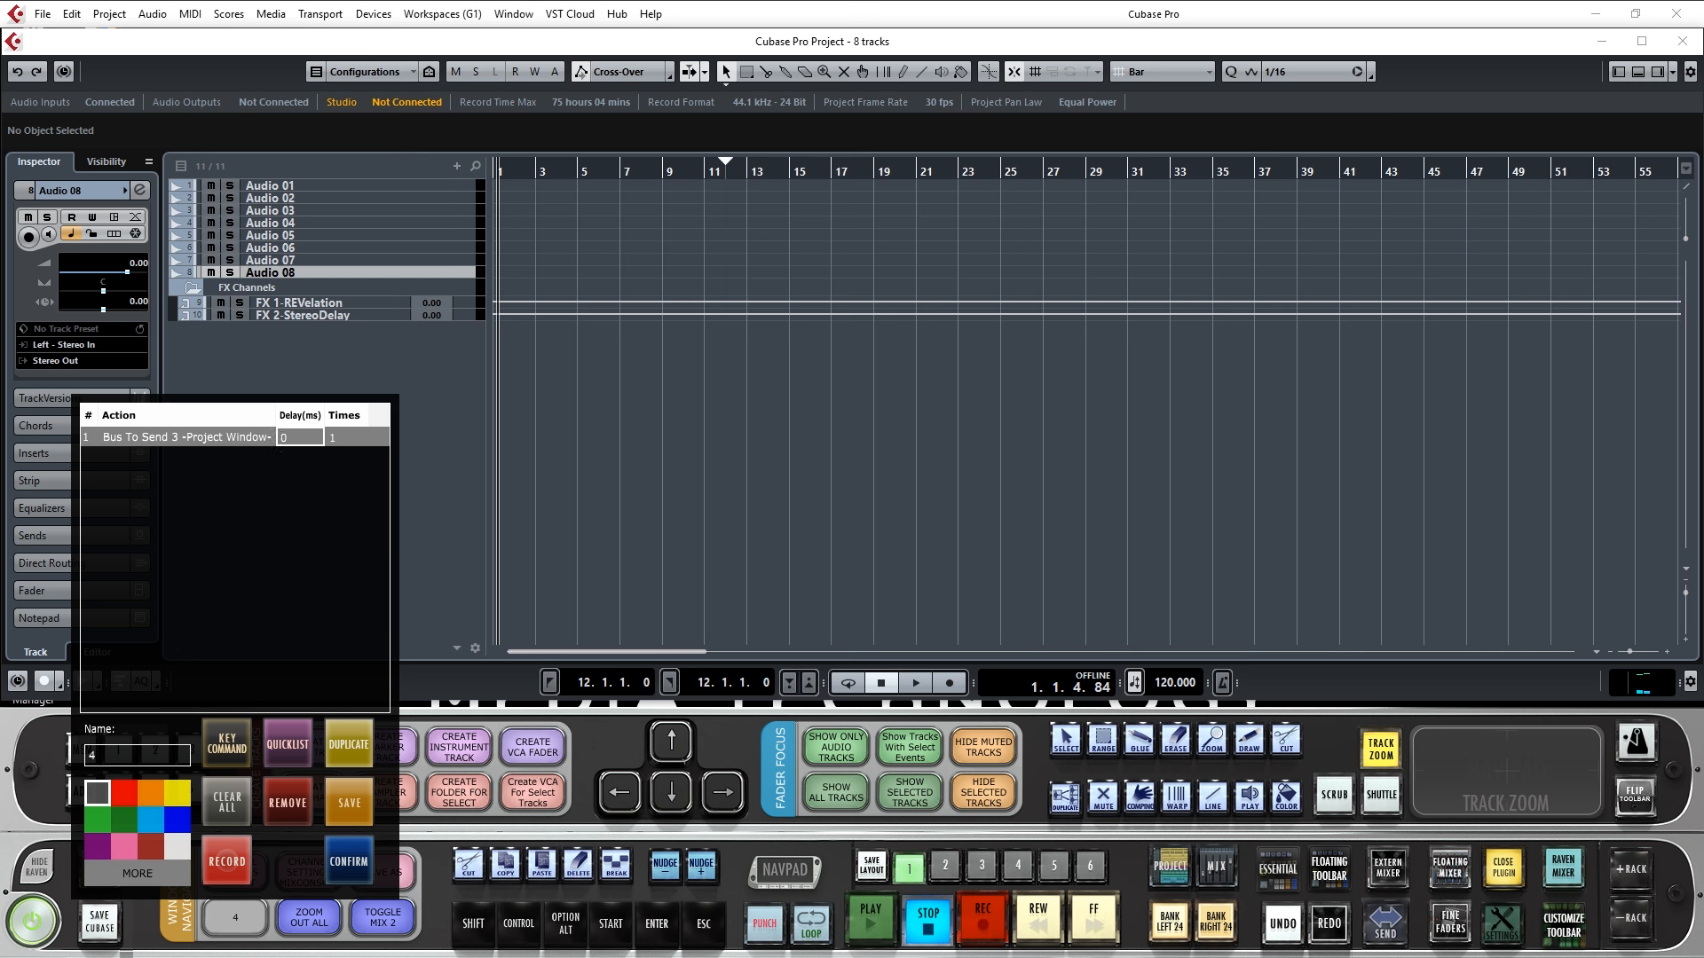
type("2000")
key("Return")
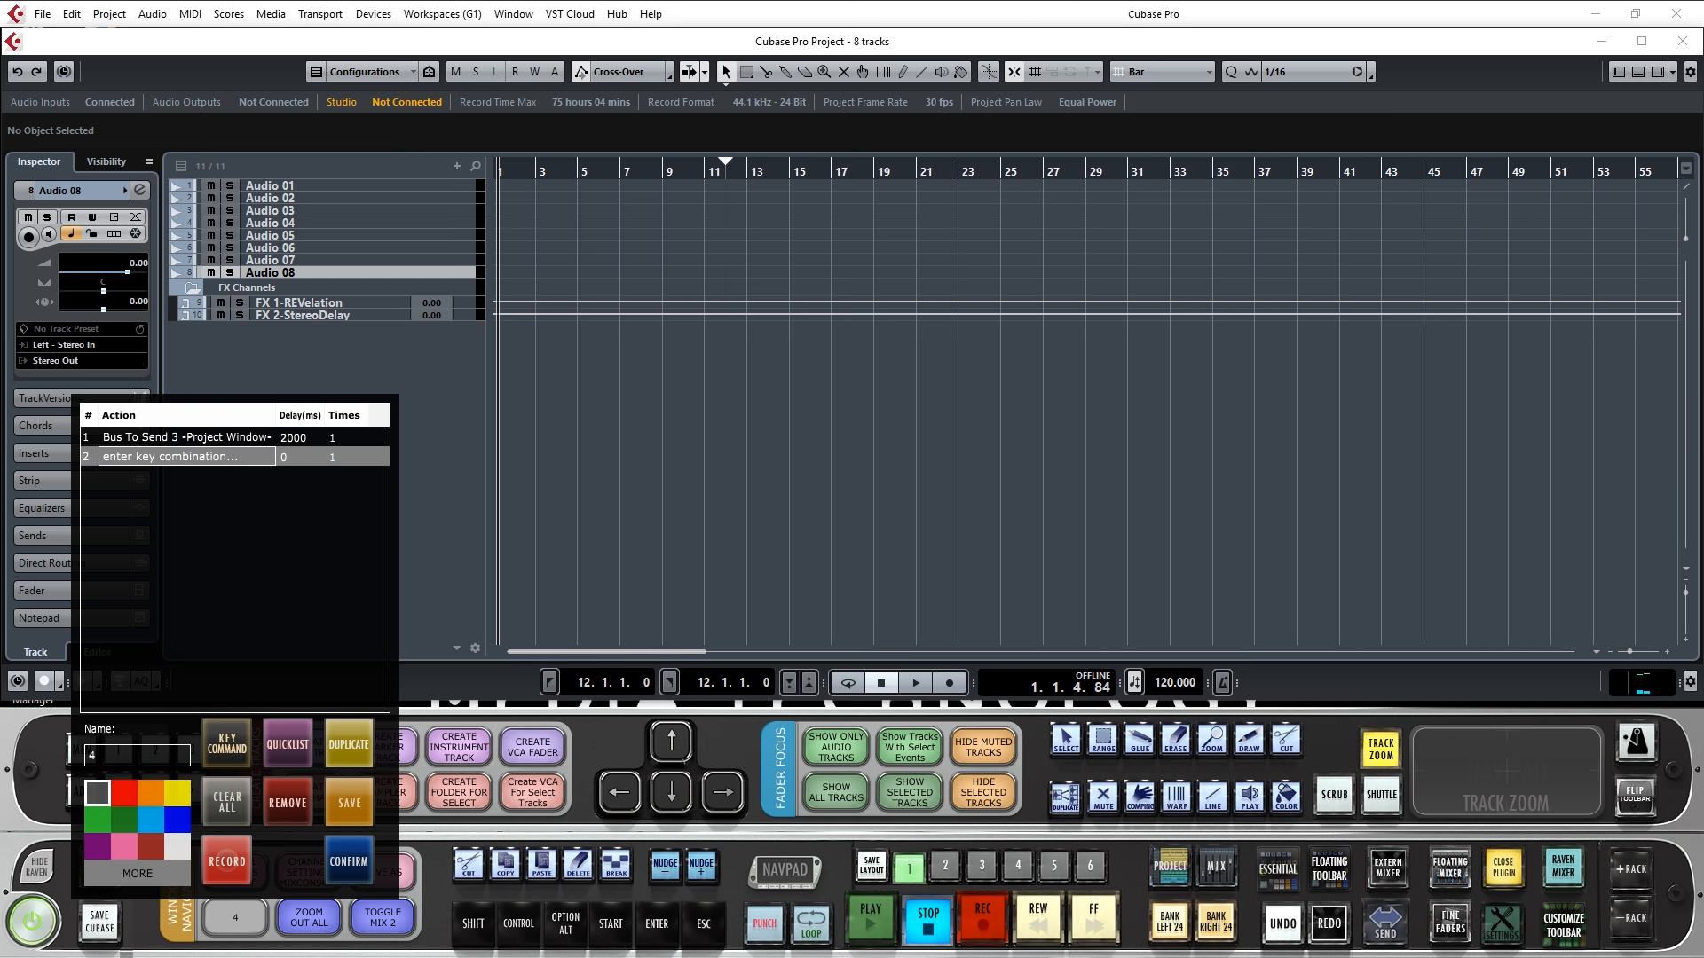
Add key actions to the macro: STEREODELAY with a 100 ms delay and return with a 500 ms delay.
type("STEREODELAY")
key("Return")
type("100")
key("Return")
key("Return")
type("500")
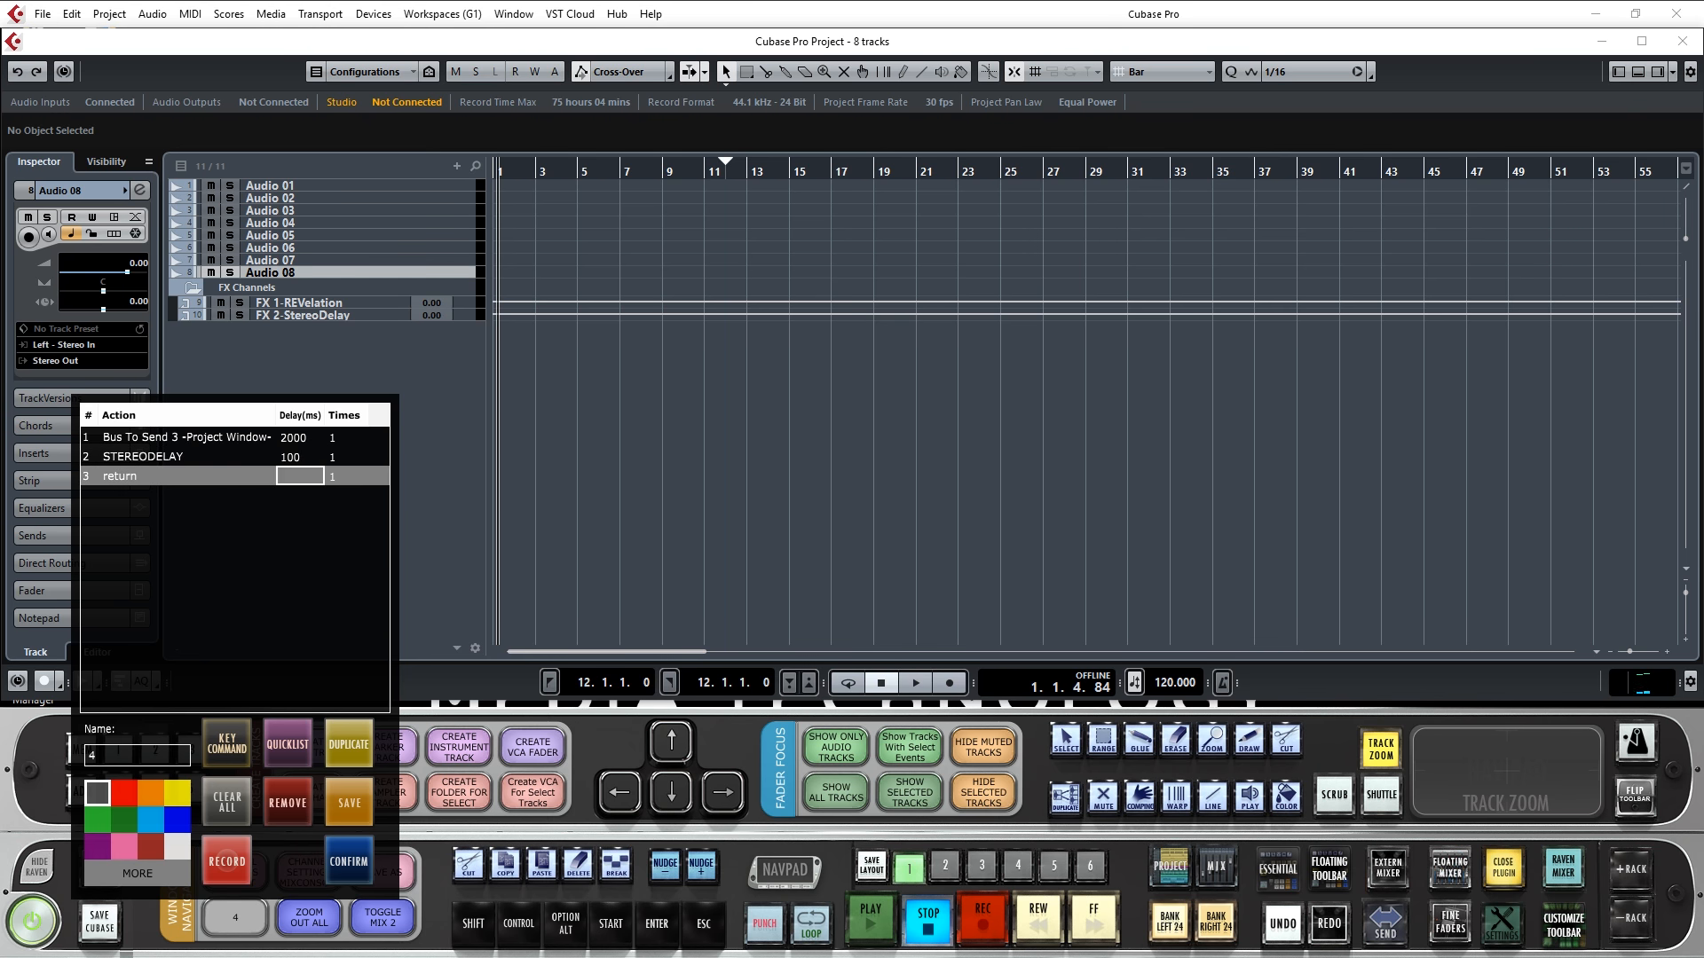
key("Return")
Name the macro Add Stereo Delay, save it, and run it on the Audio 08 track.
type("Add Stereo Delay")
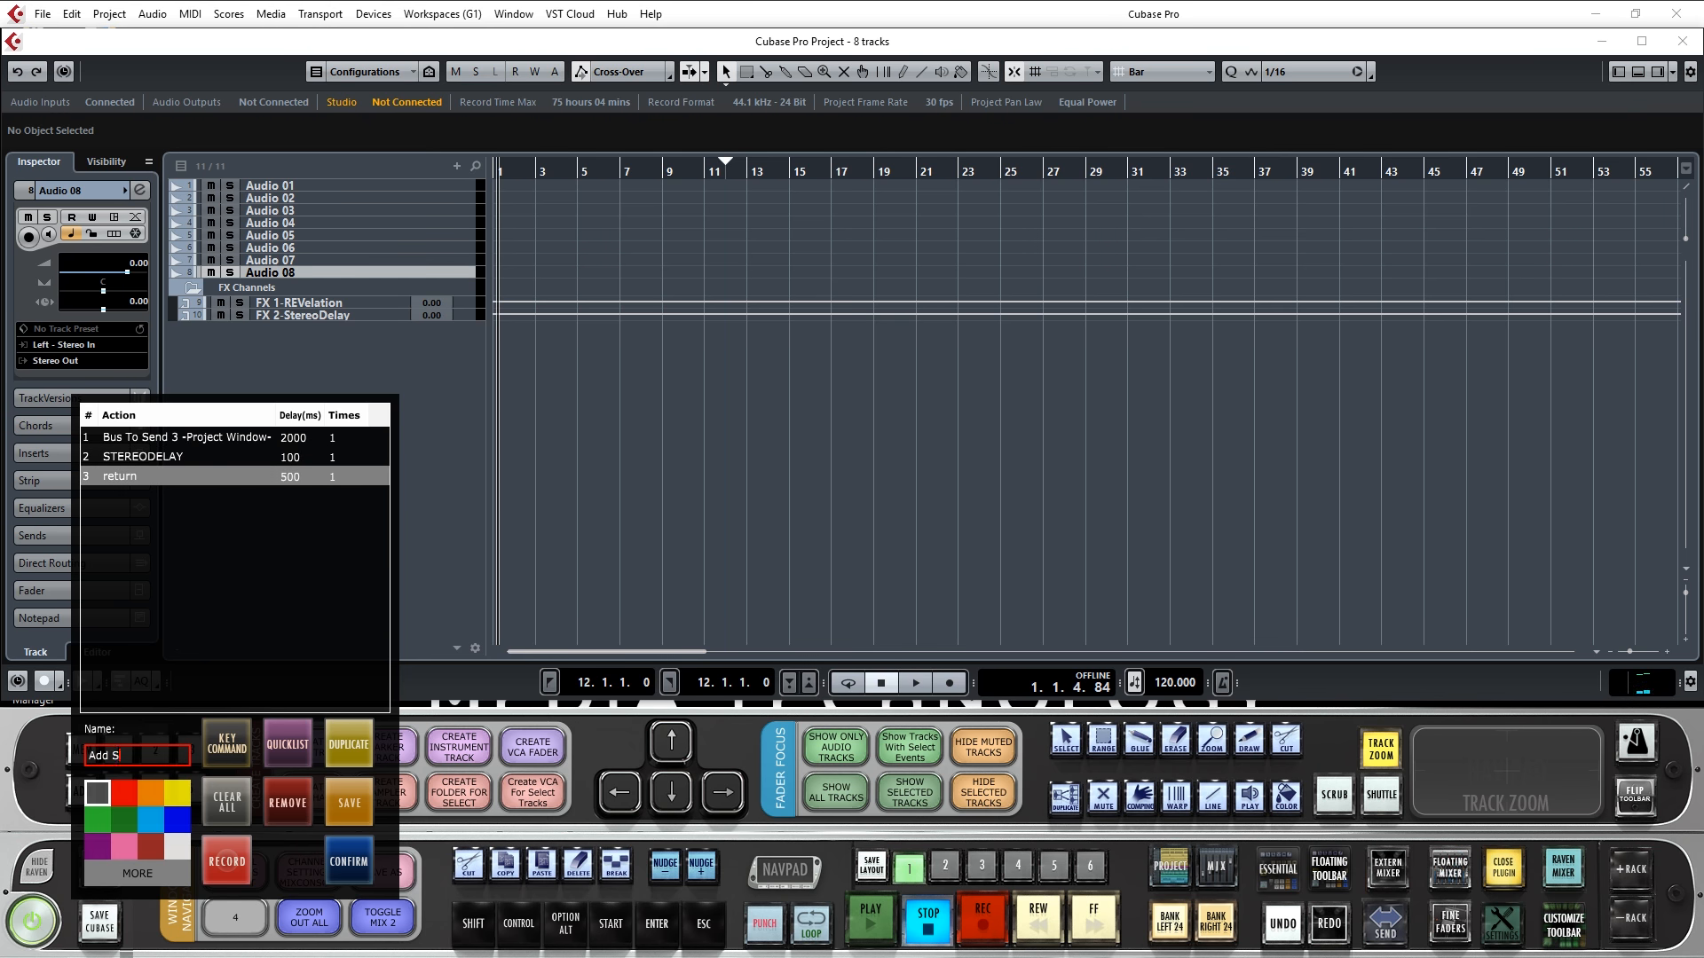
key("Return")
left_click(235, 916)
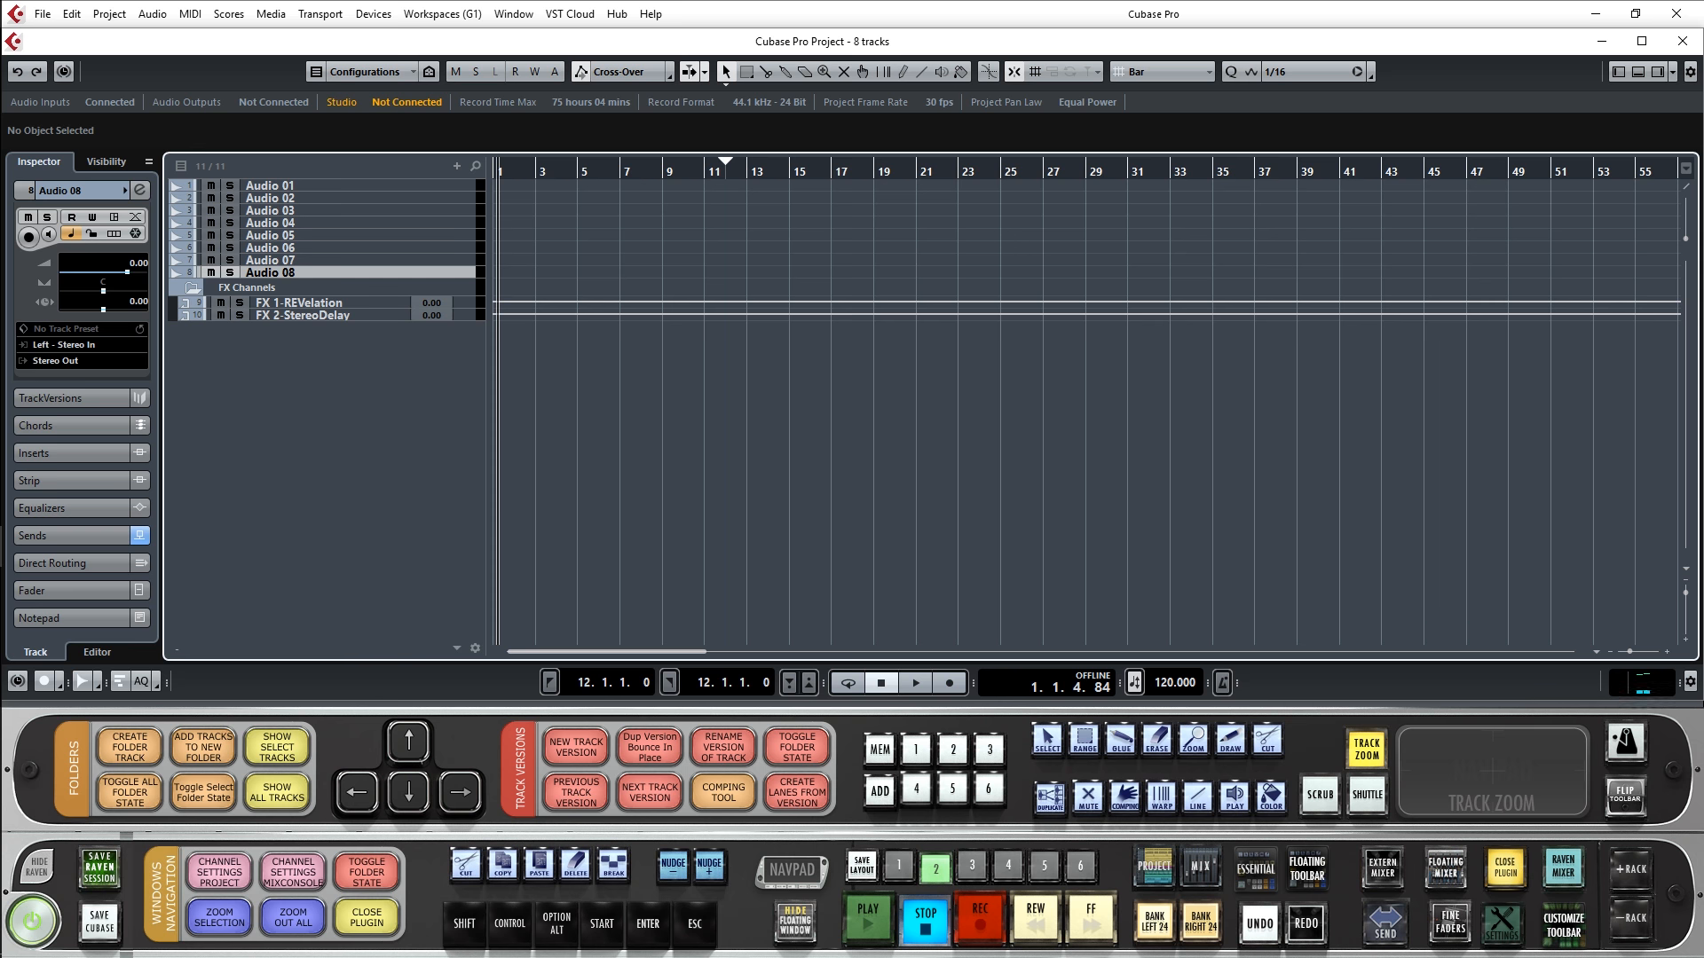
Select the Audio 02 to Audio 05 channels in the MixConsole and bus them to a stereo BG vocal group.
left_click(1564, 867)
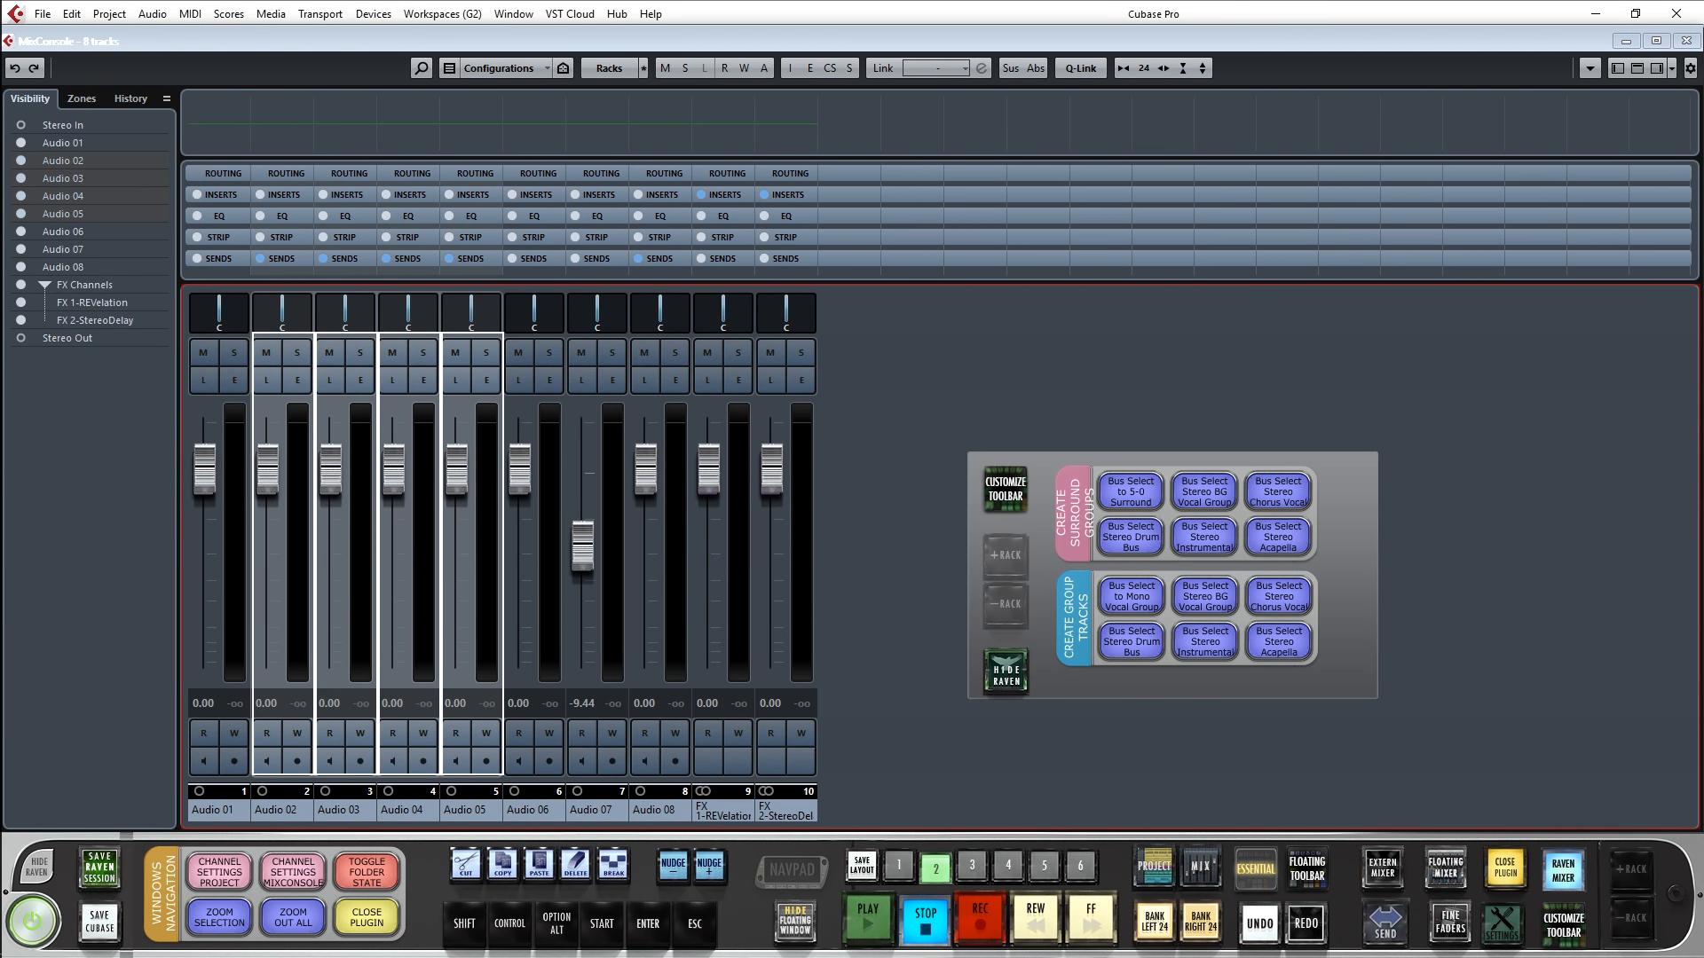
left_click(285, 810)
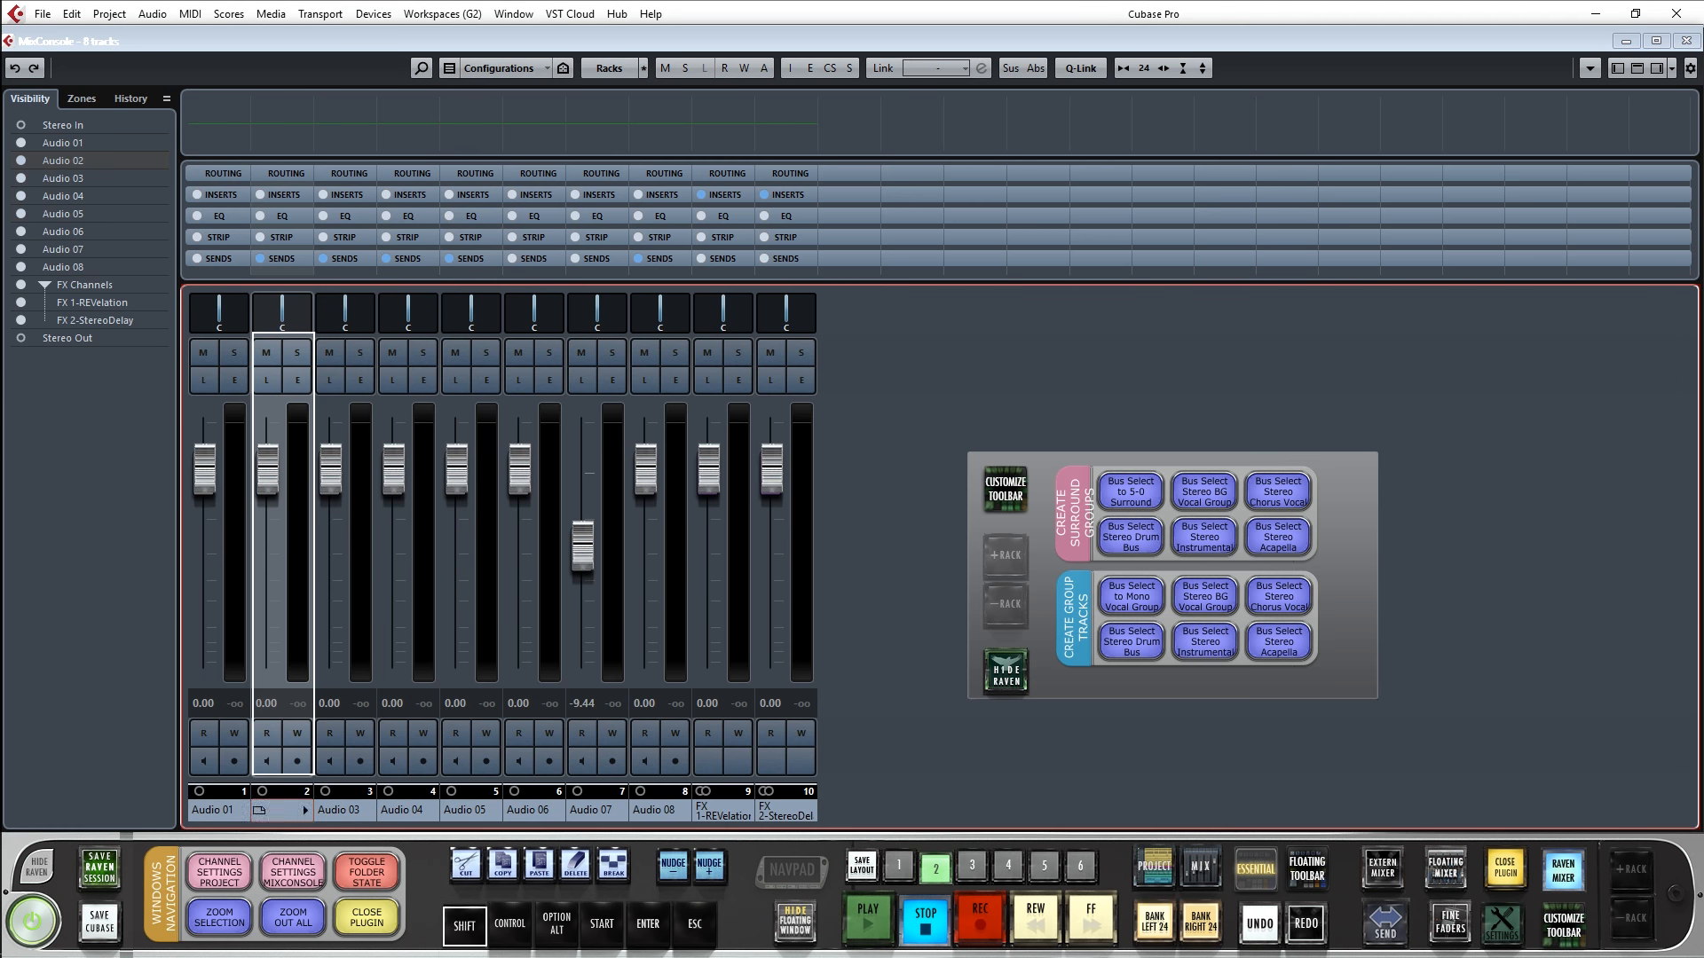
left_click(472, 810, "shift")
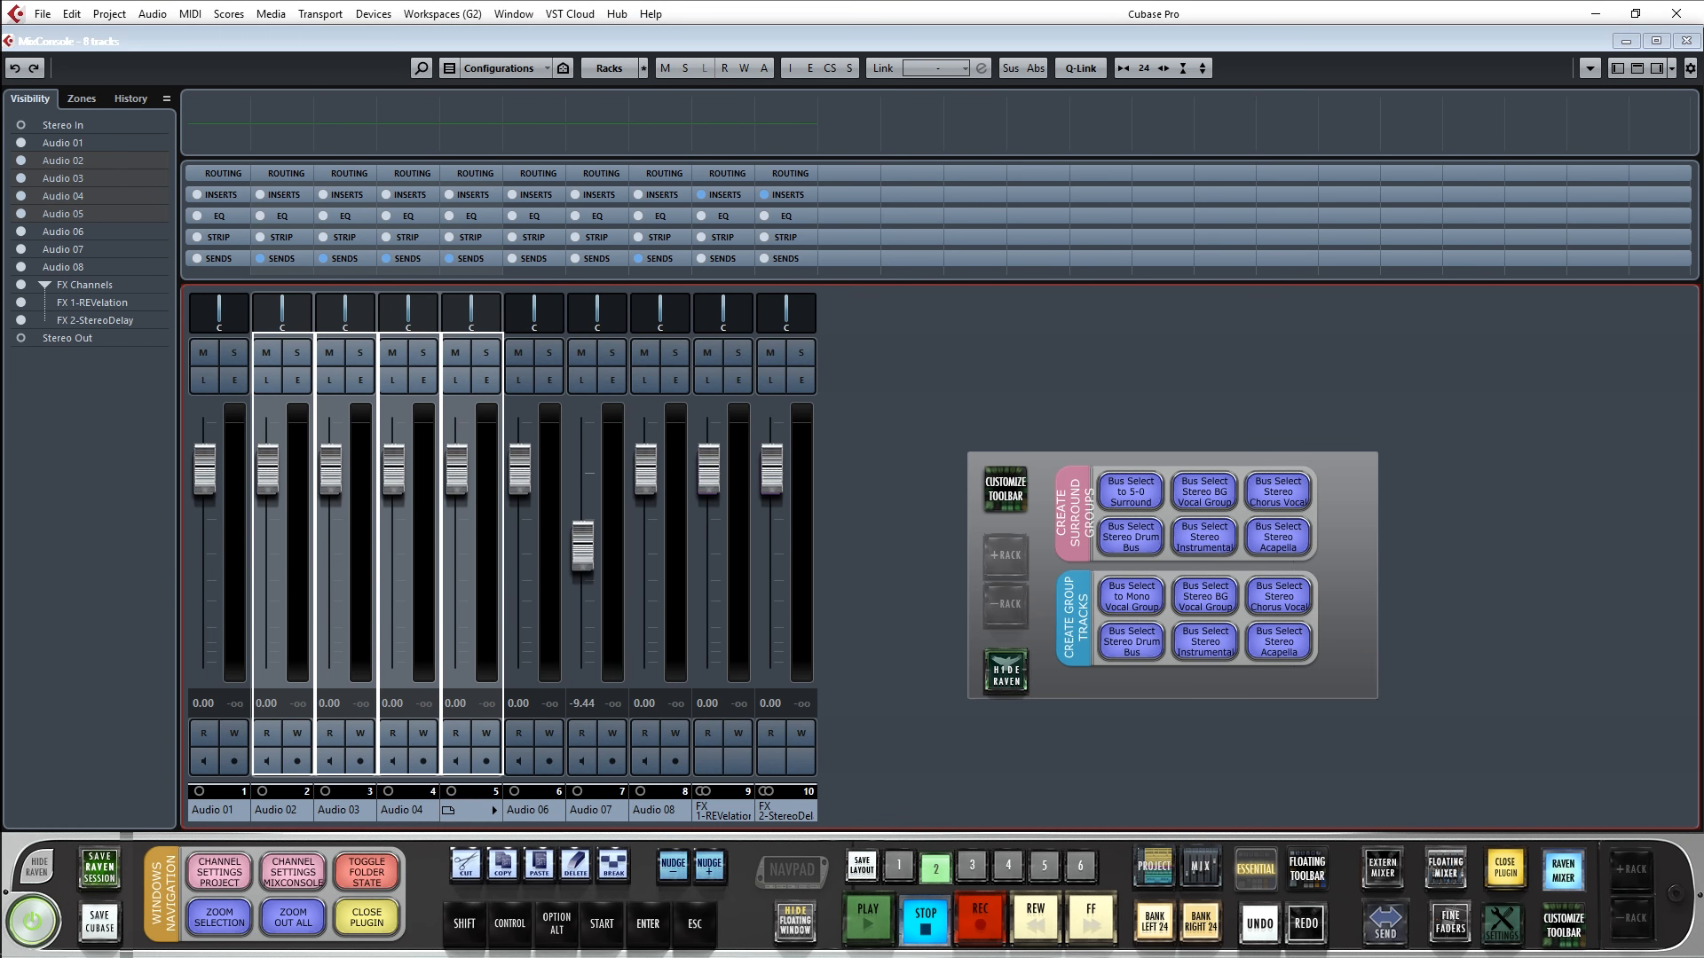
left_click(1205, 596)
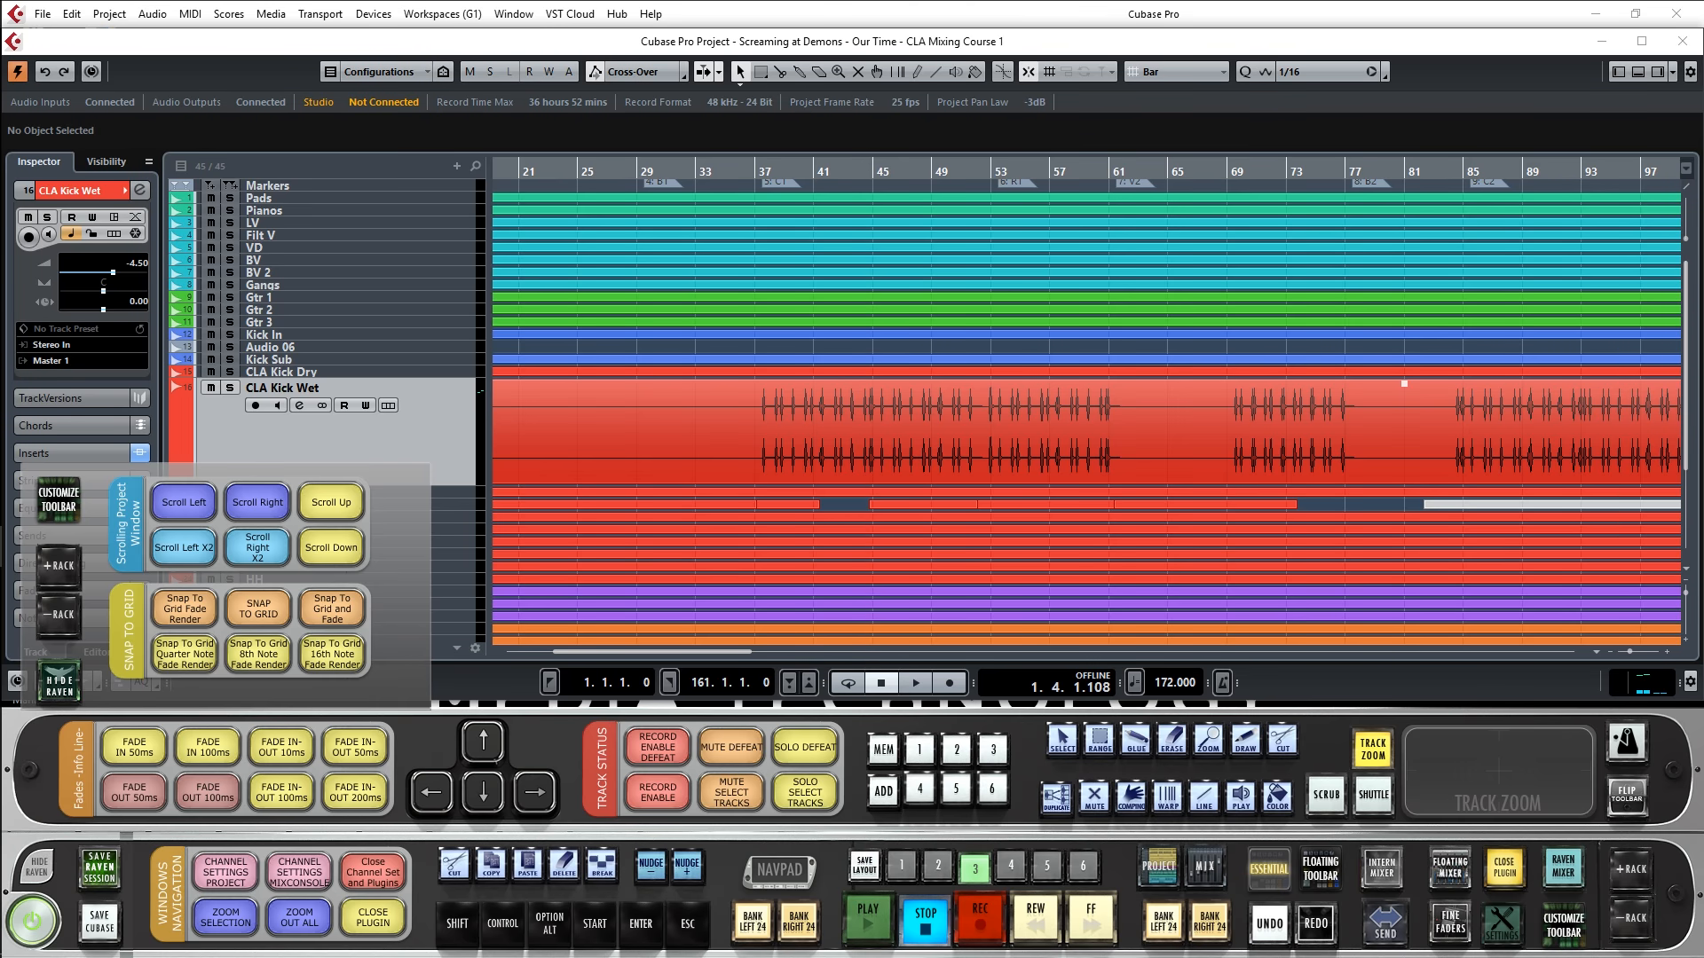
Split the CLA Kick Wet event at bars 35 and 63 and apply the Snap To Grid Fade Render macro to the part between.
right_click(185, 609)
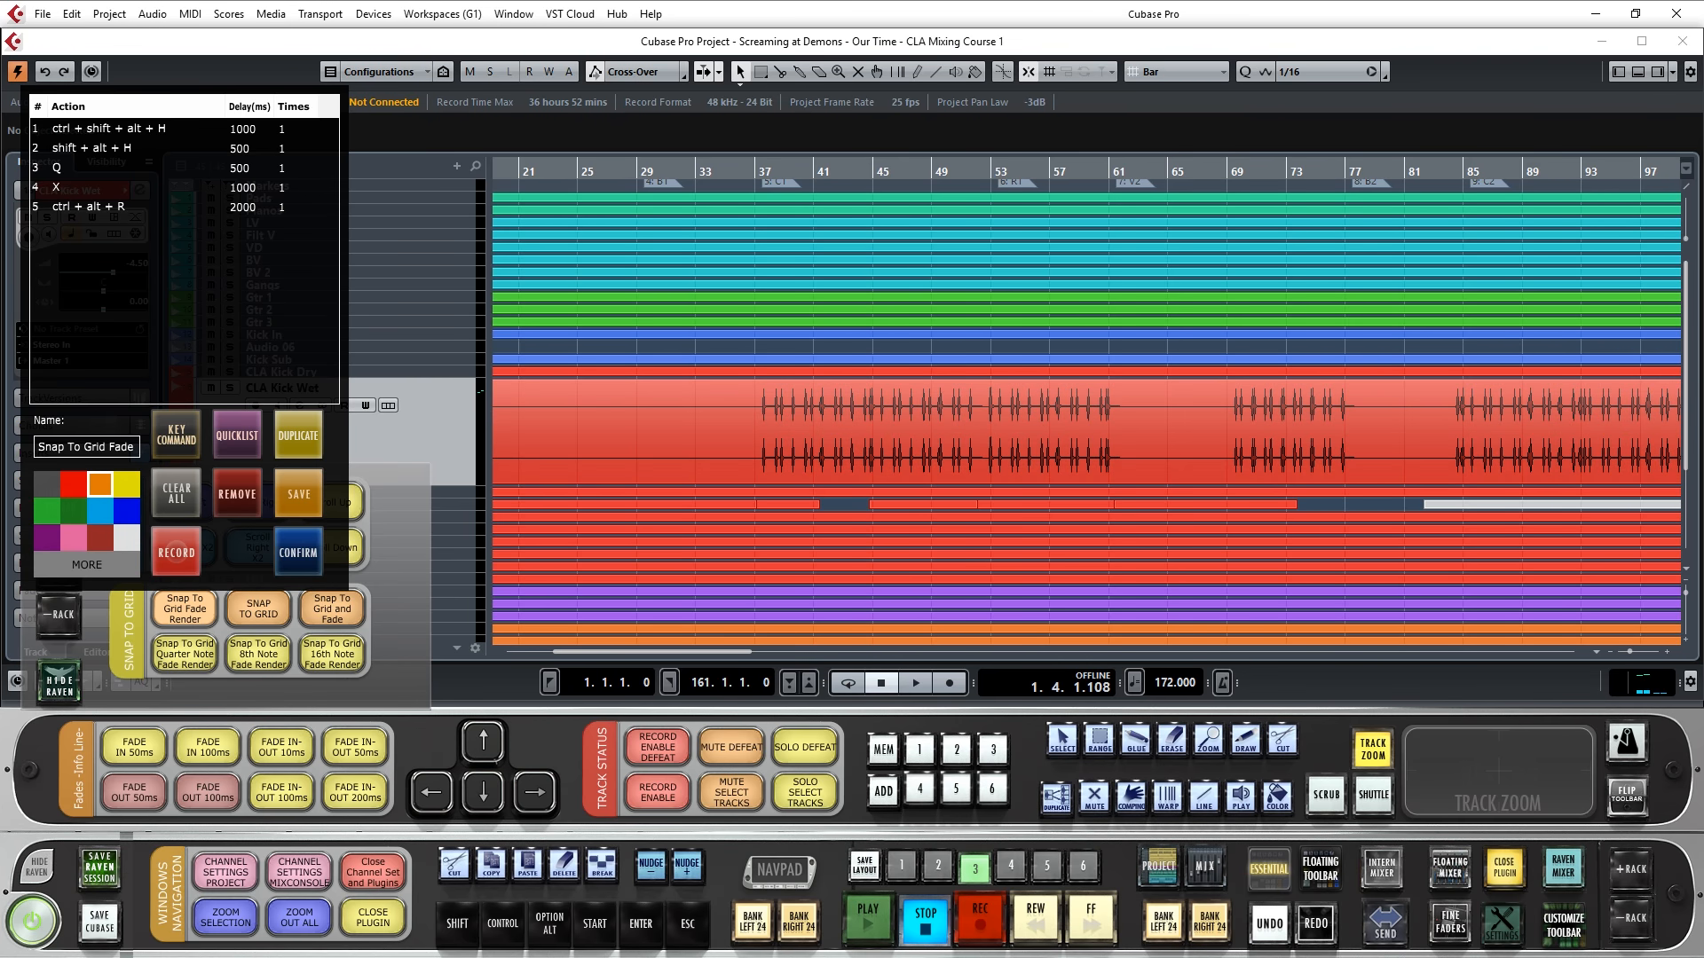
left_click(298, 552)
left_click(1282, 739)
left_click(725, 433)
left_click(1139, 433)
left_click(1062, 739)
left_click(931, 435)
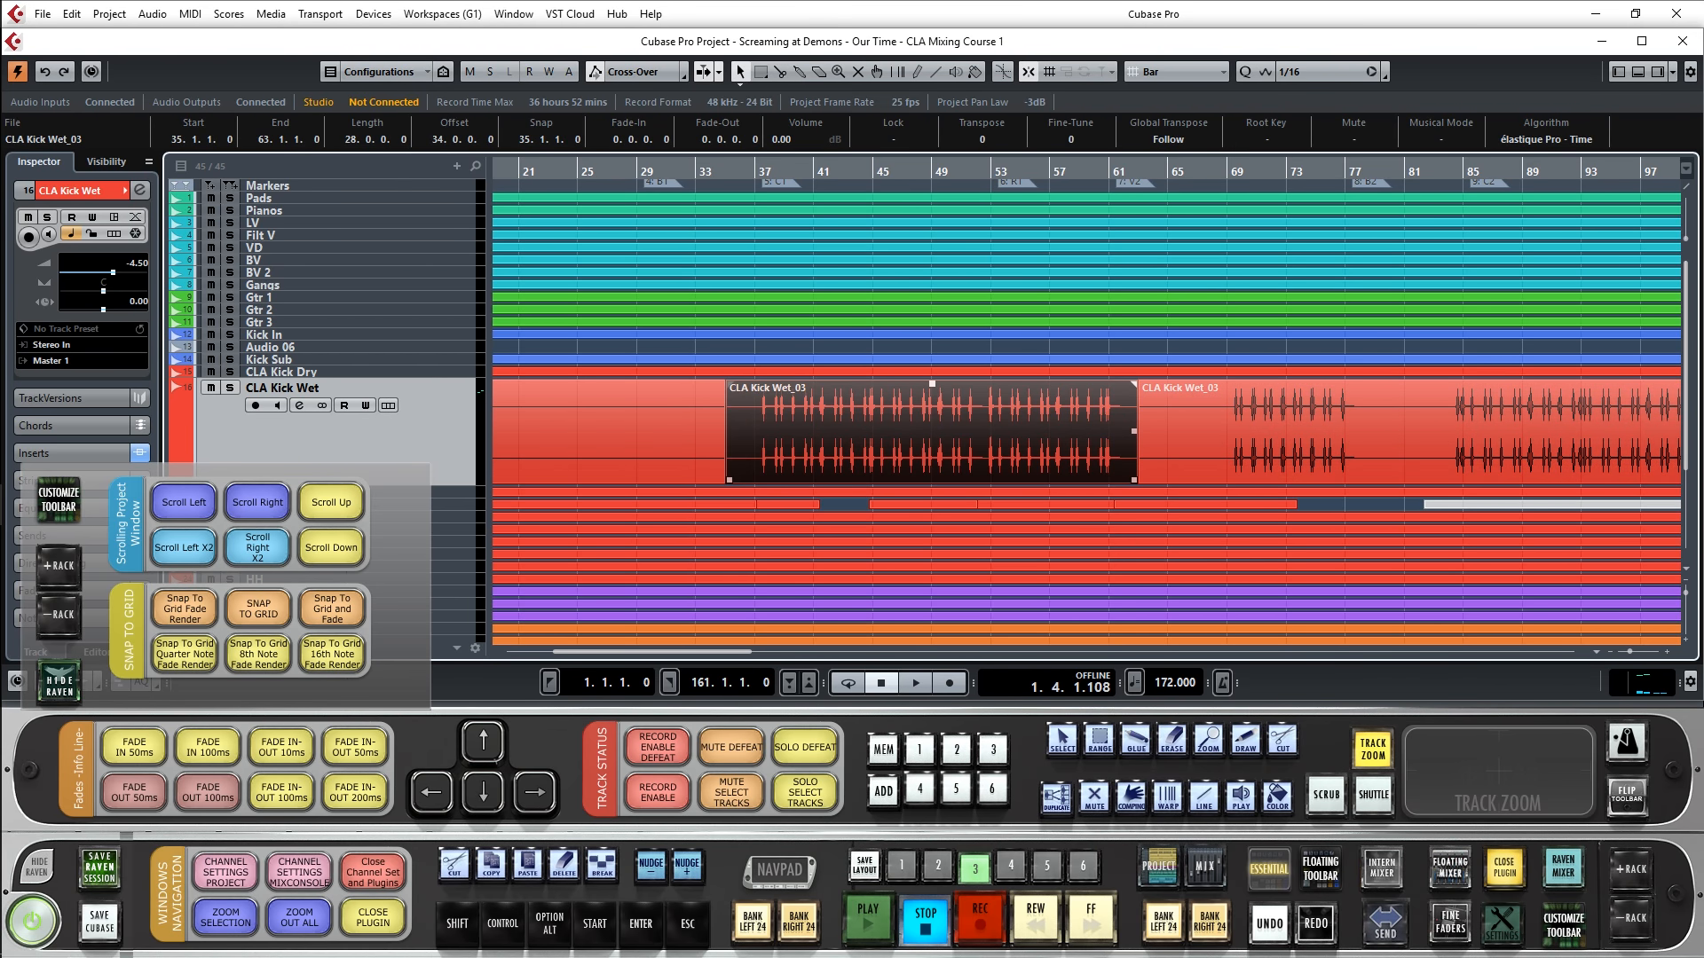
left_click(185, 608)
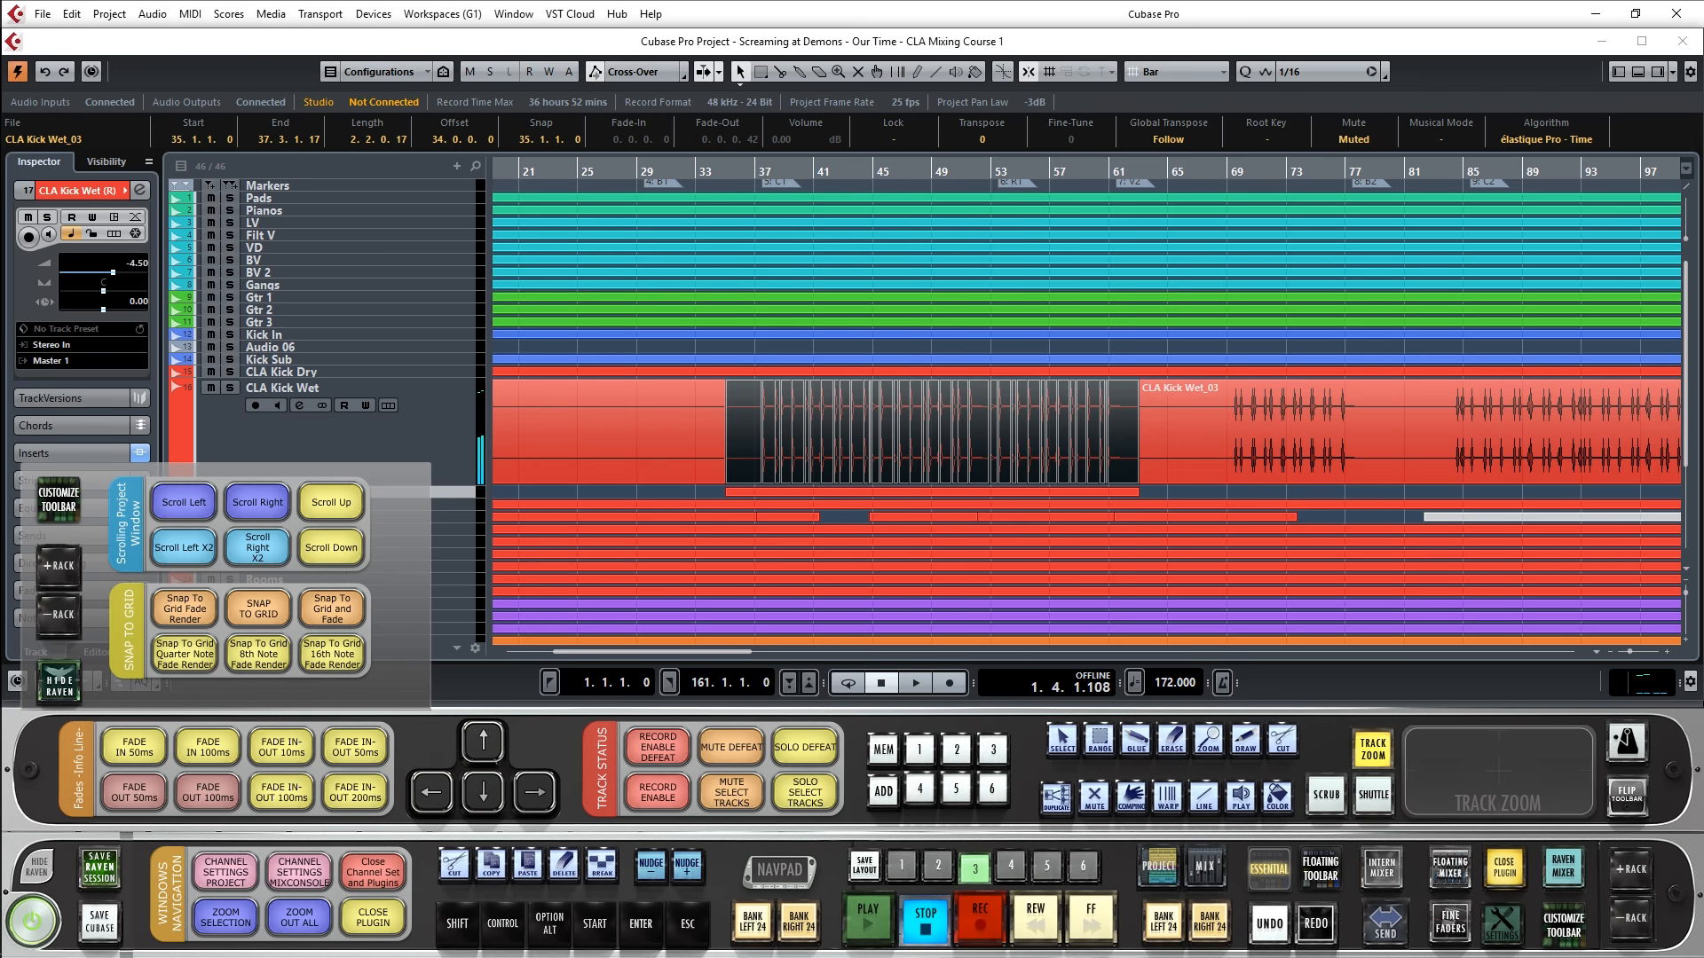
key("alt+s")
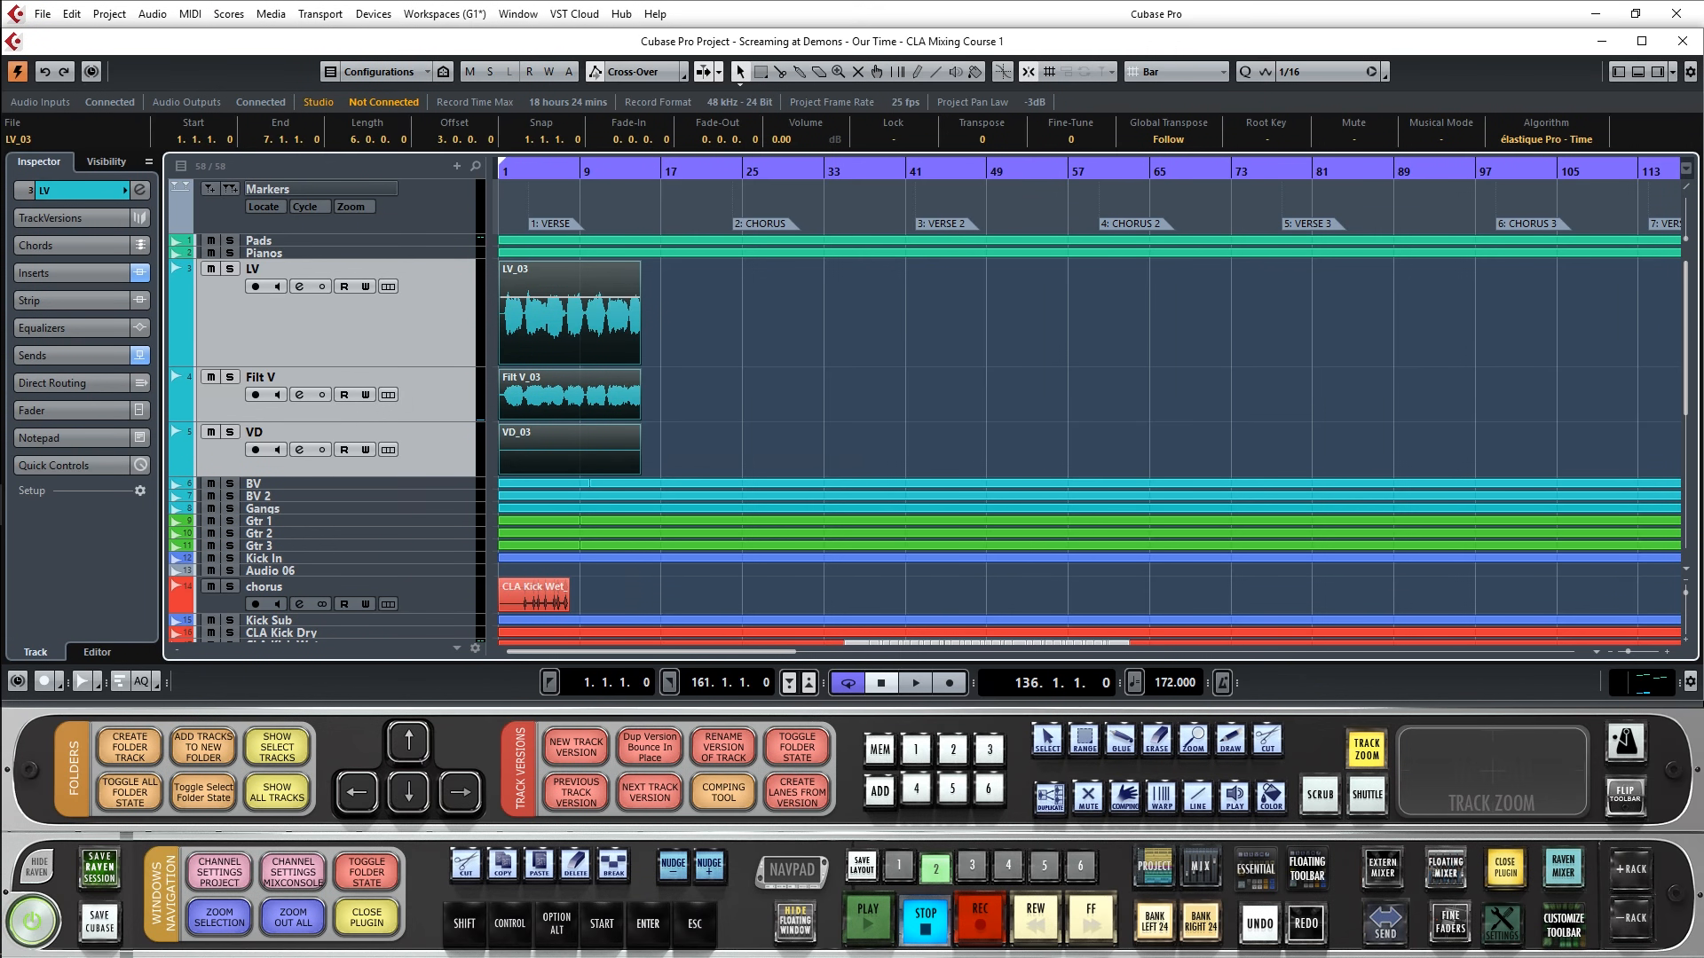
Show the Markers window and fly the selected LV, Filt V and VD events to hook markers 2, 4, 6 and 8.
key("g")
key("ctrl+m")
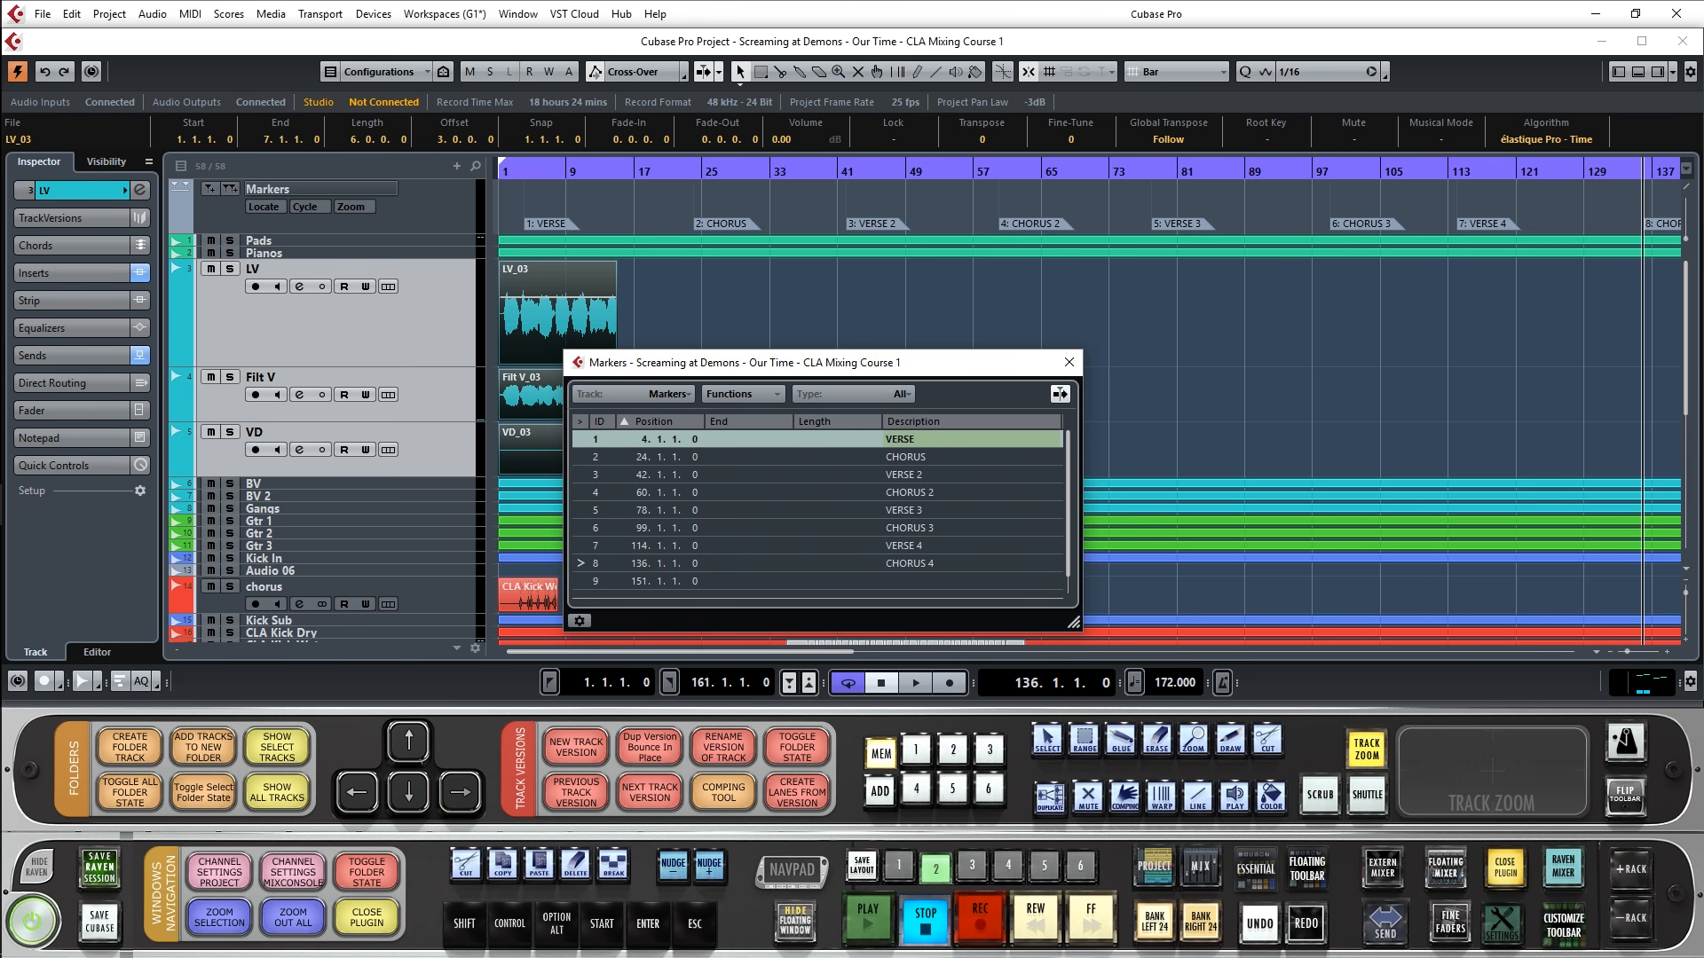
left_click(1308, 867)
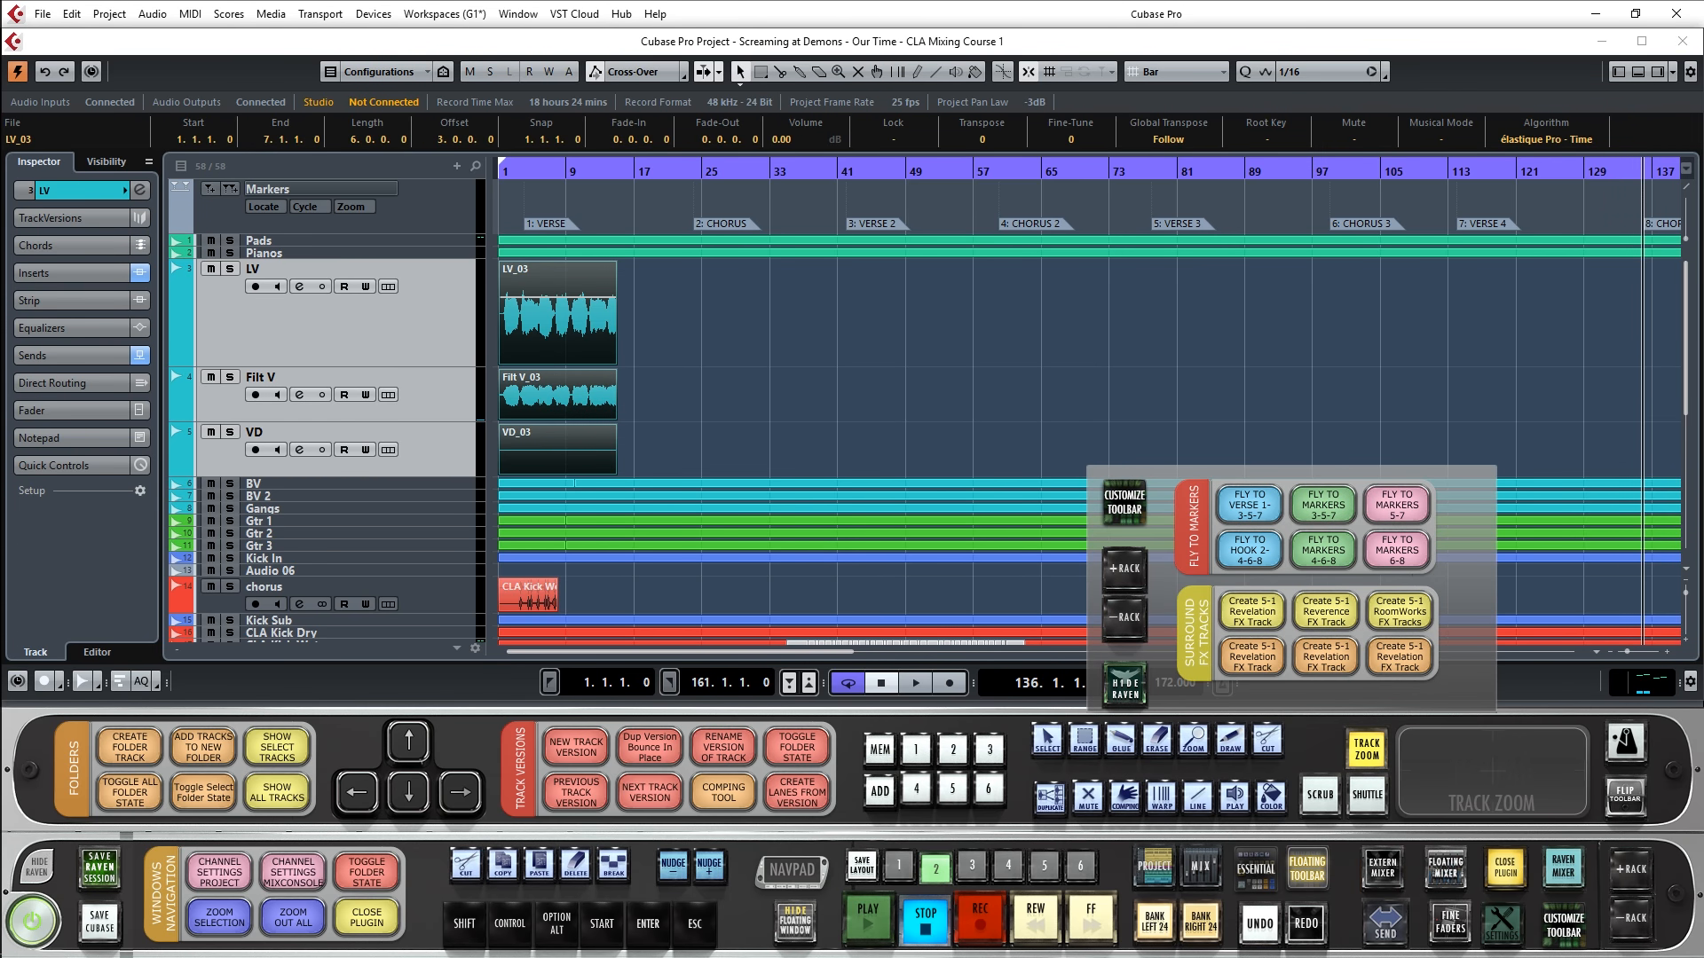
left_click_drag(1287, 479, 1263, 582)
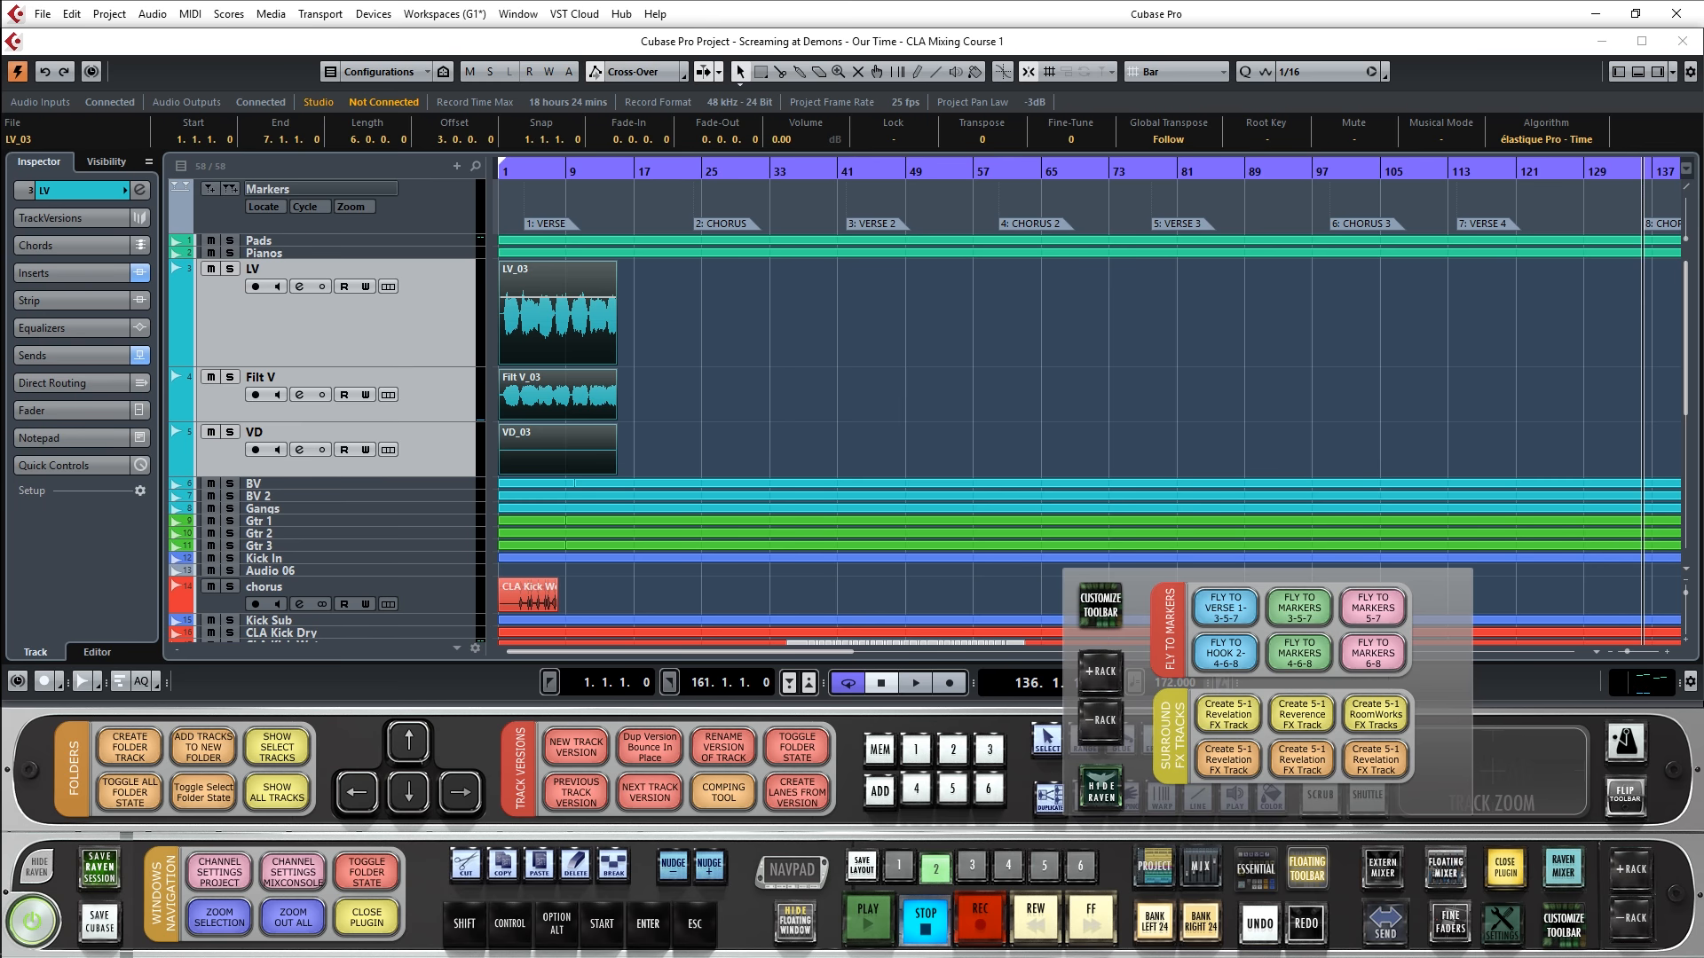
left_click(1225, 653)
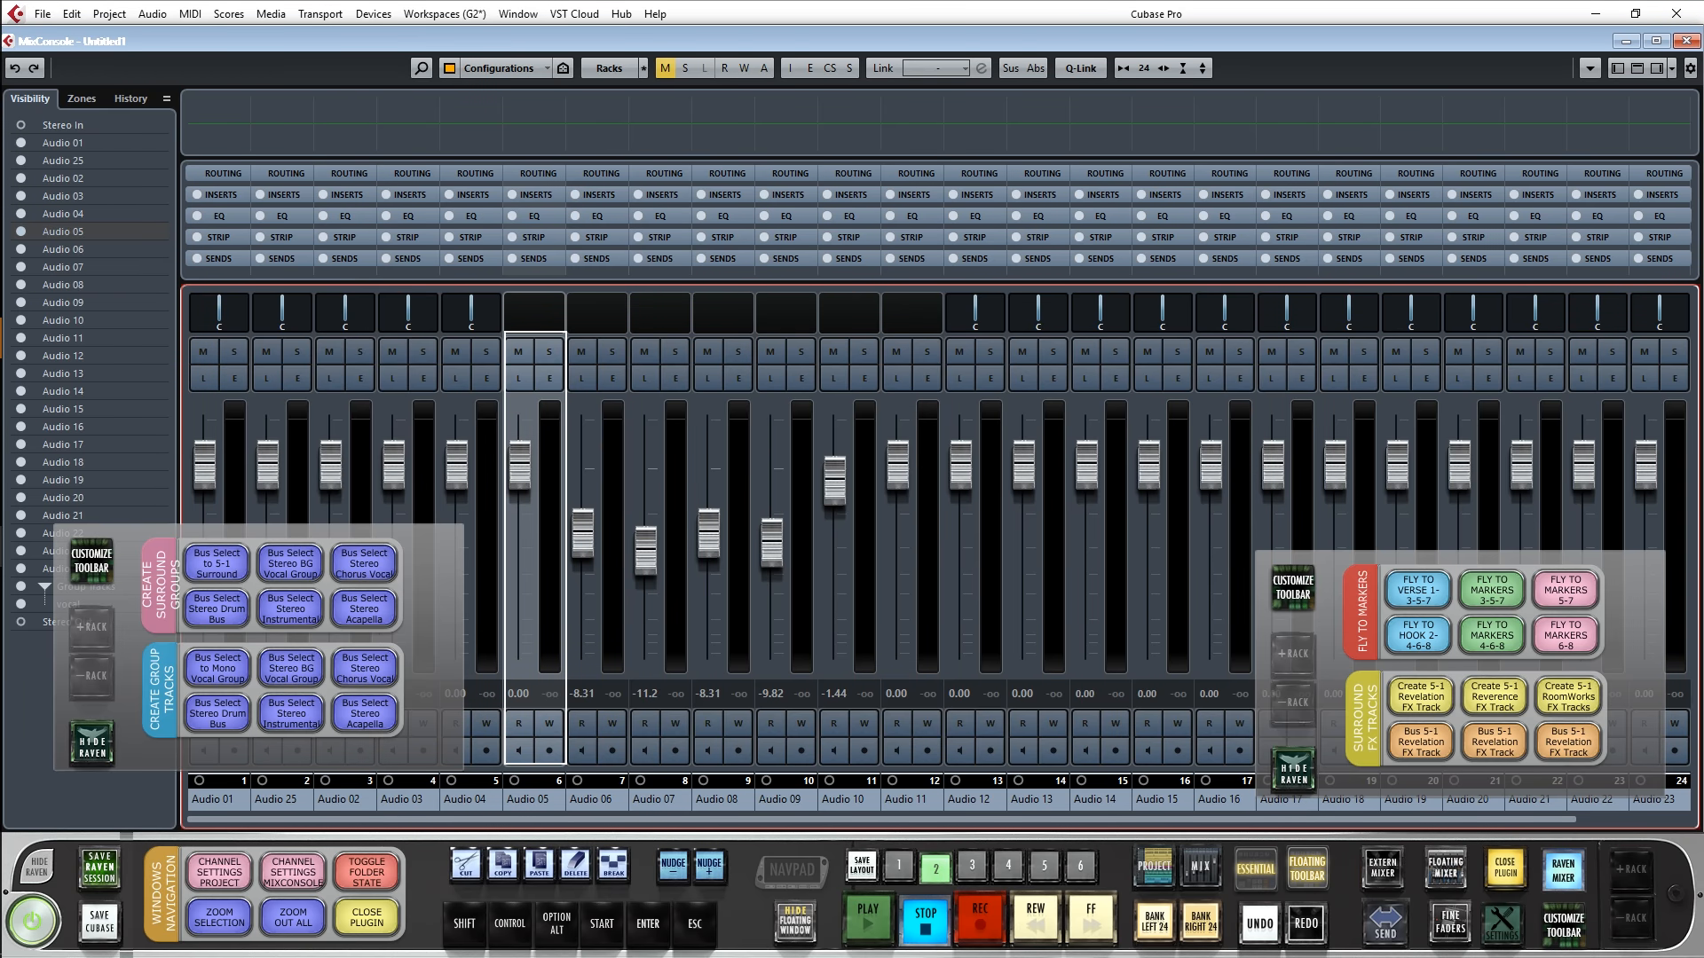
Select the Audio 05 to Audio 11 channels and create a 5.1 REVelation FX track for them.
left_click(465, 925)
left_click(534, 799)
left_click(912, 799, "shift")
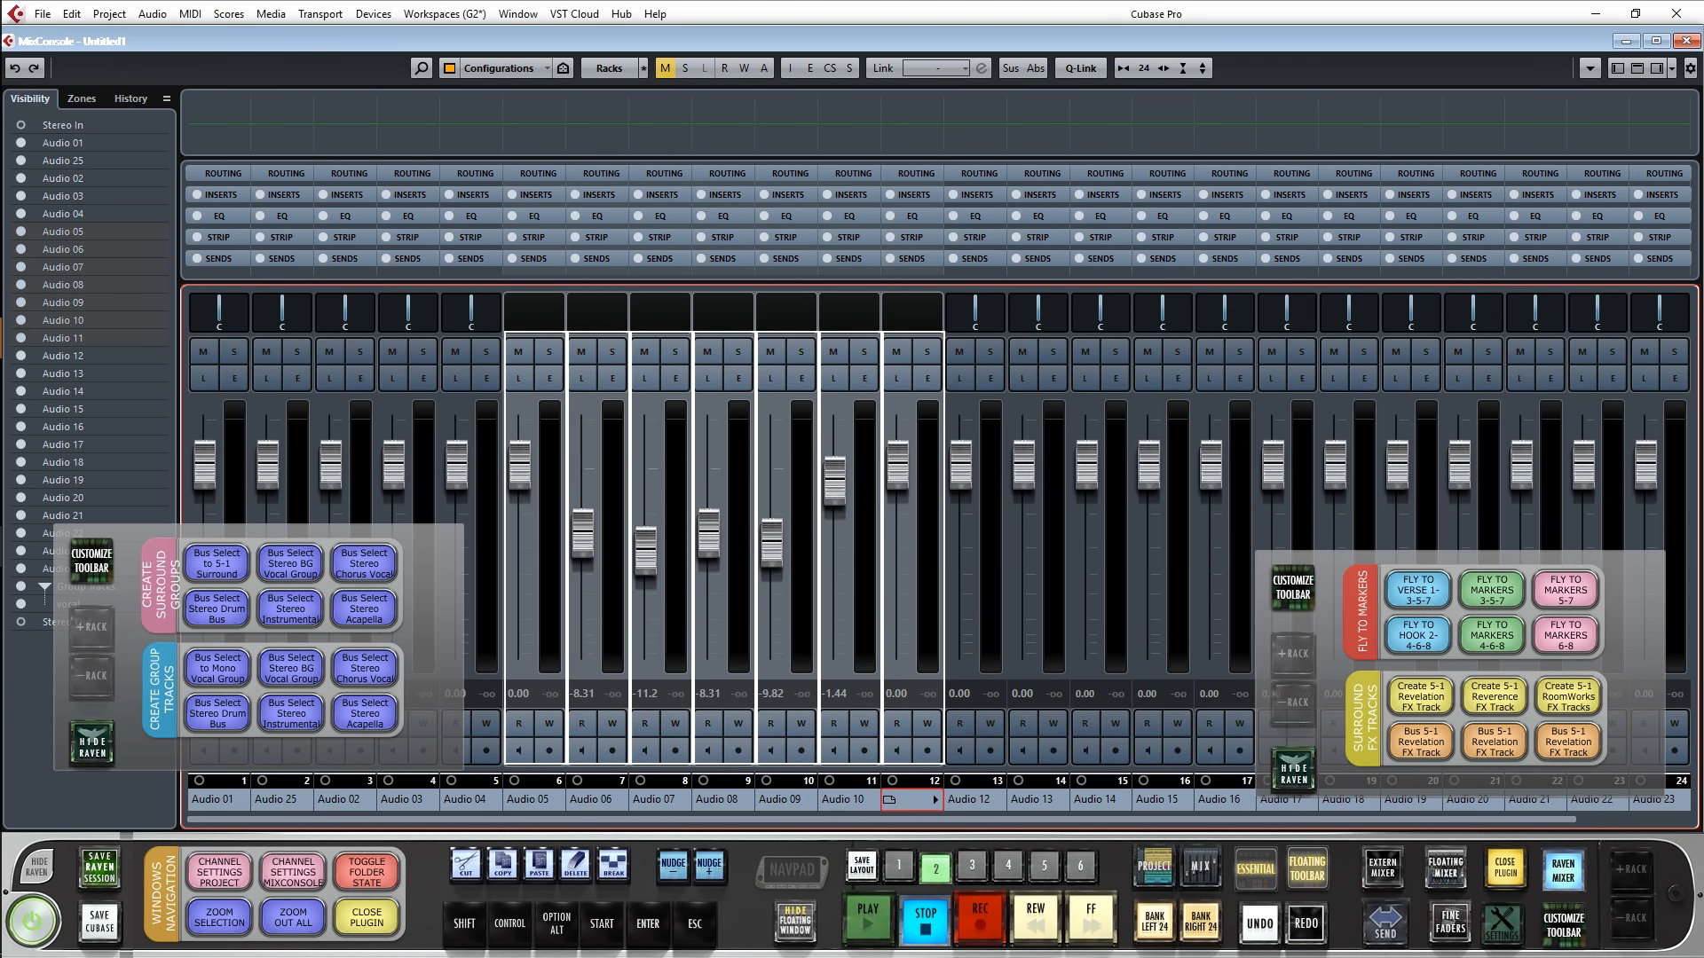
left_click(1421, 697)
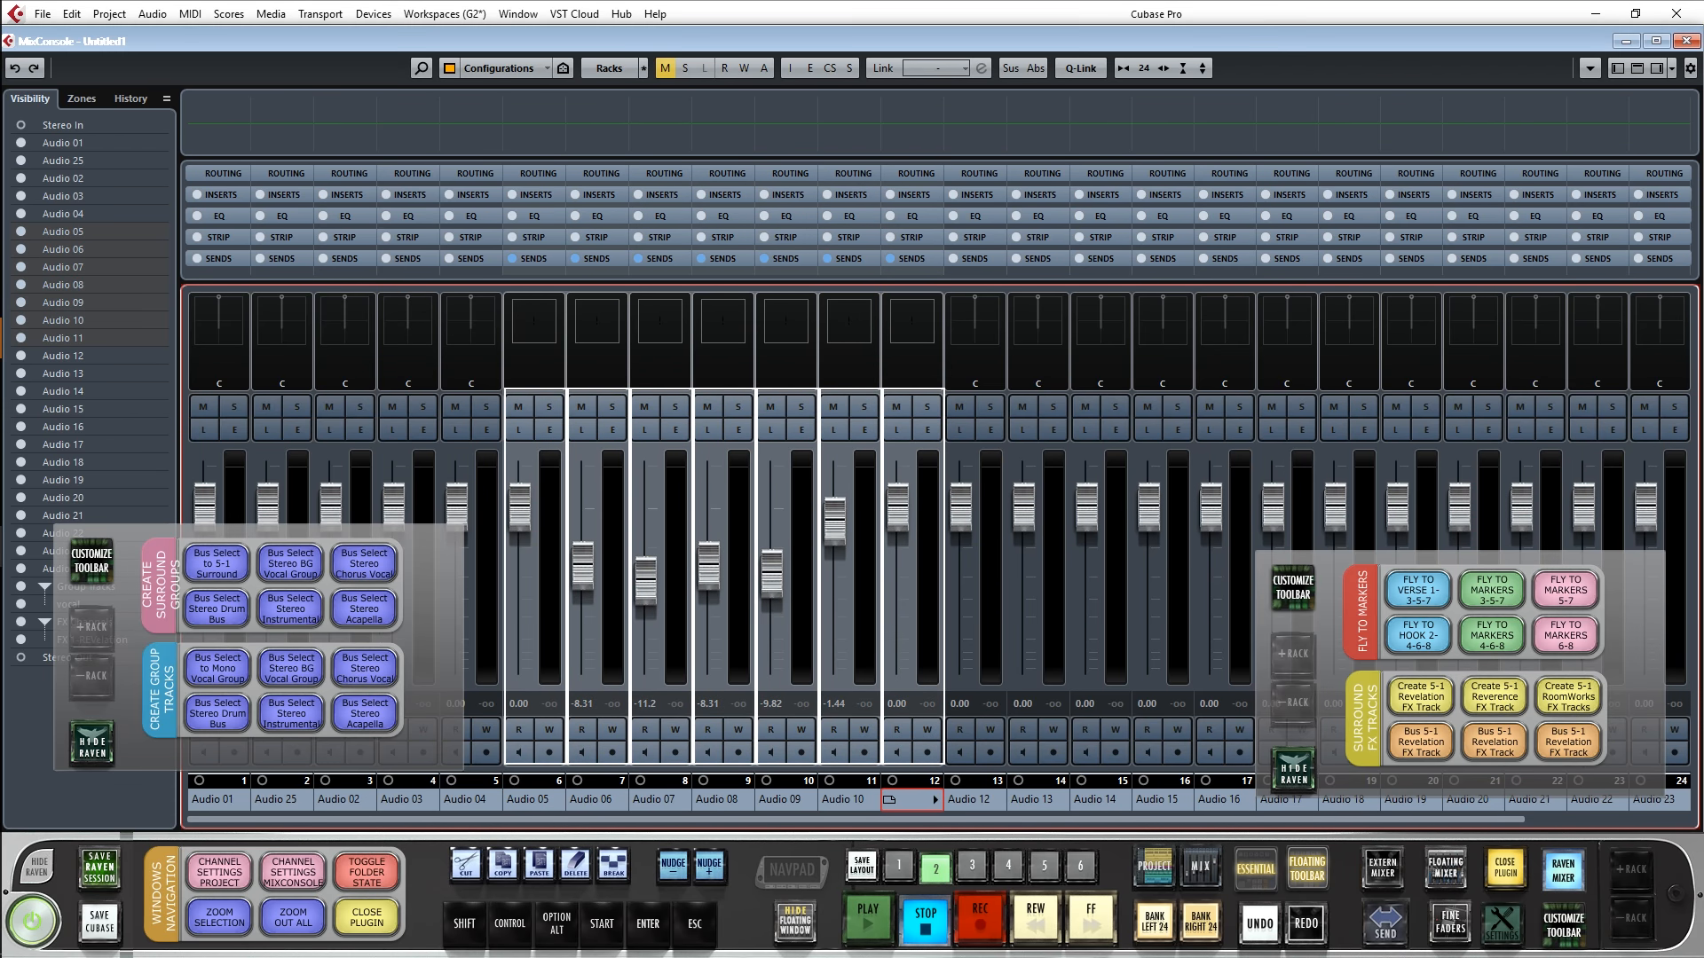
Bus the selected channels to a 5.1 surround group and expand the routing rack to inspect Audio 05's output.
left_click(217, 564)
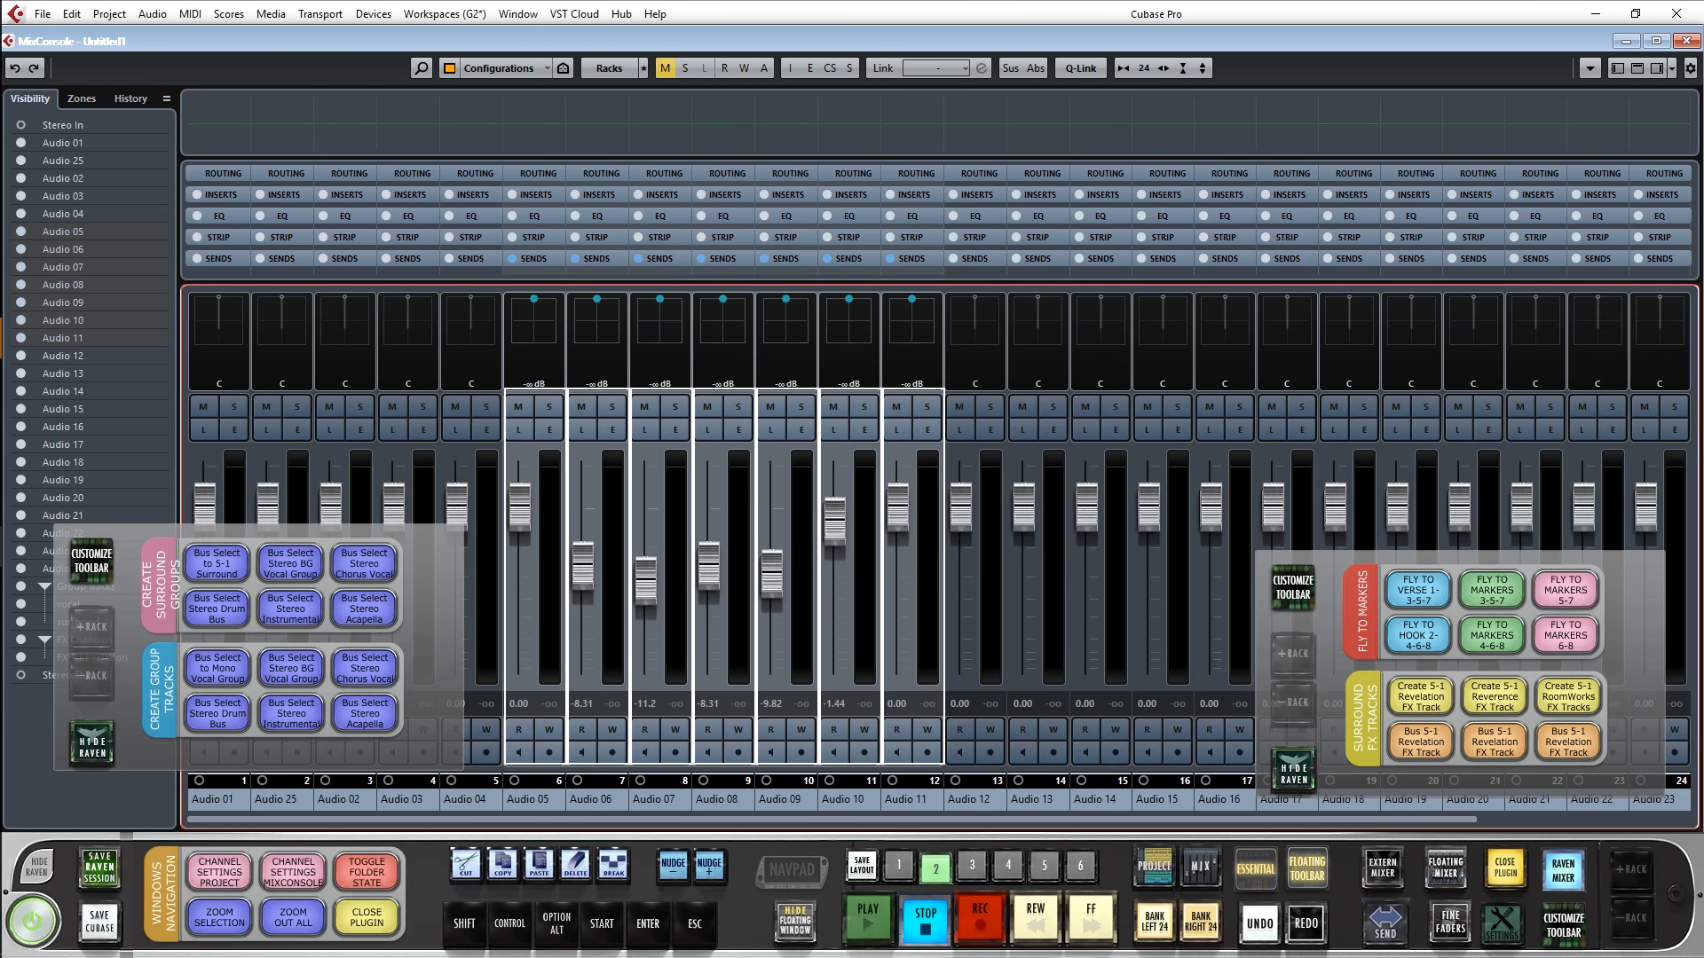
left_click(543, 173)
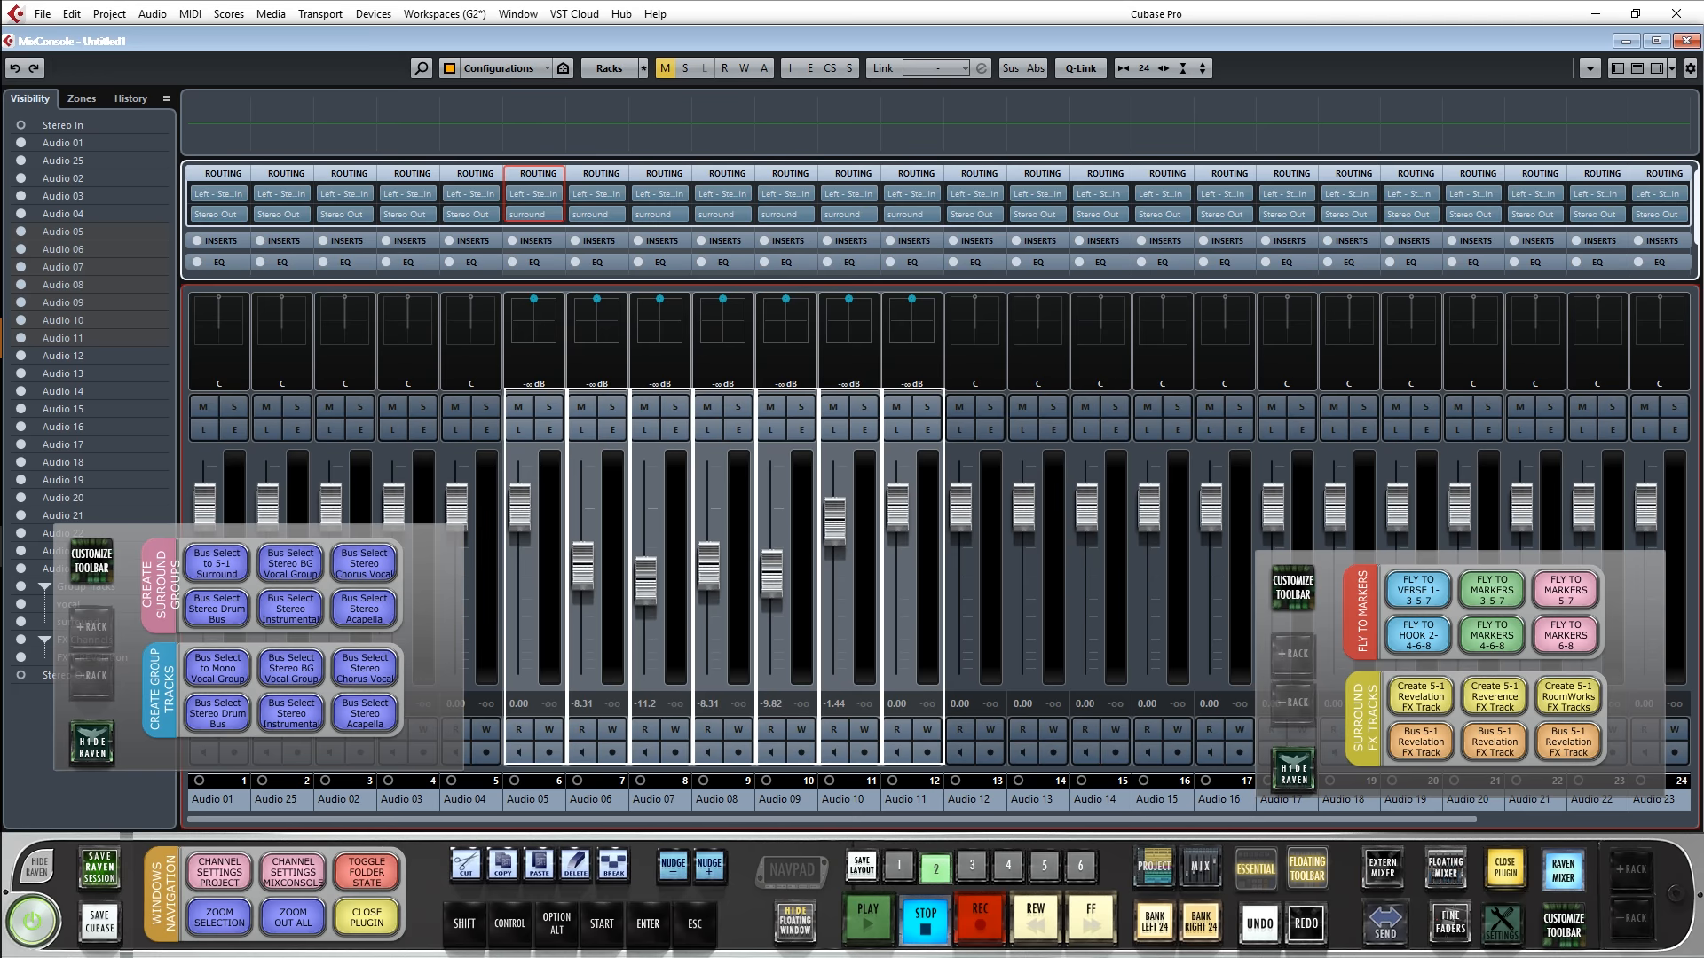
left_click(532, 214)
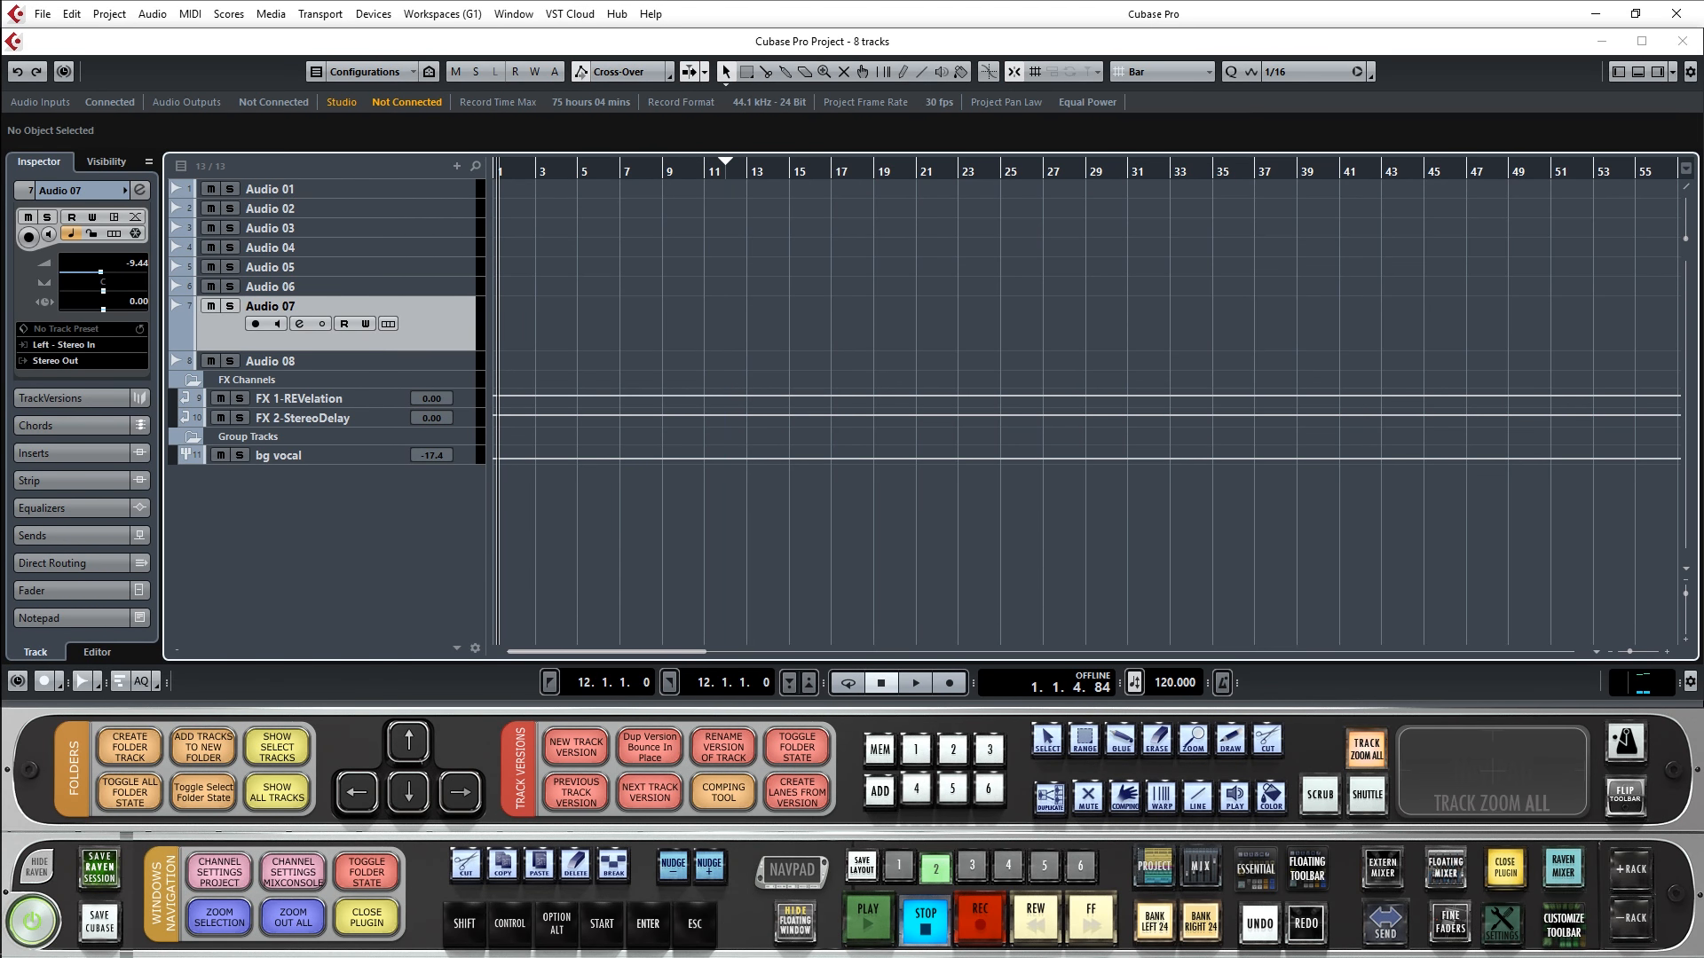
Open the ZOOM SELECTION macro for editing and clear all of its actions.
key("shift+h")
key("shift+h")
left_click(1367, 749)
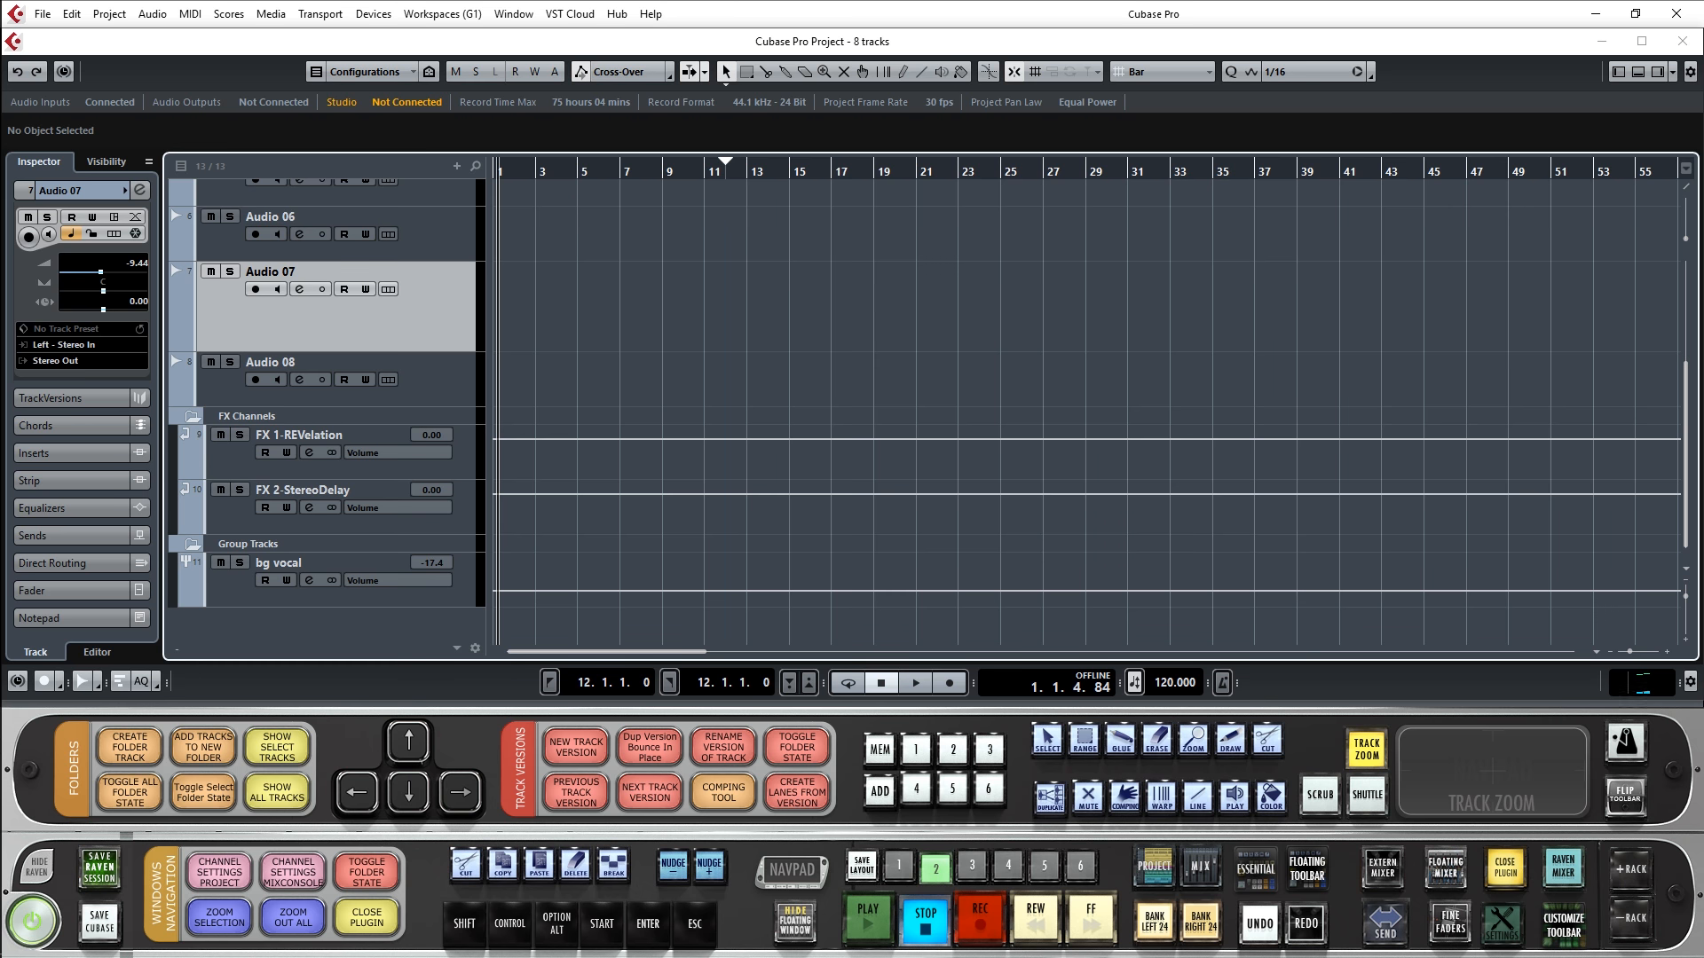
left_click(220, 918)
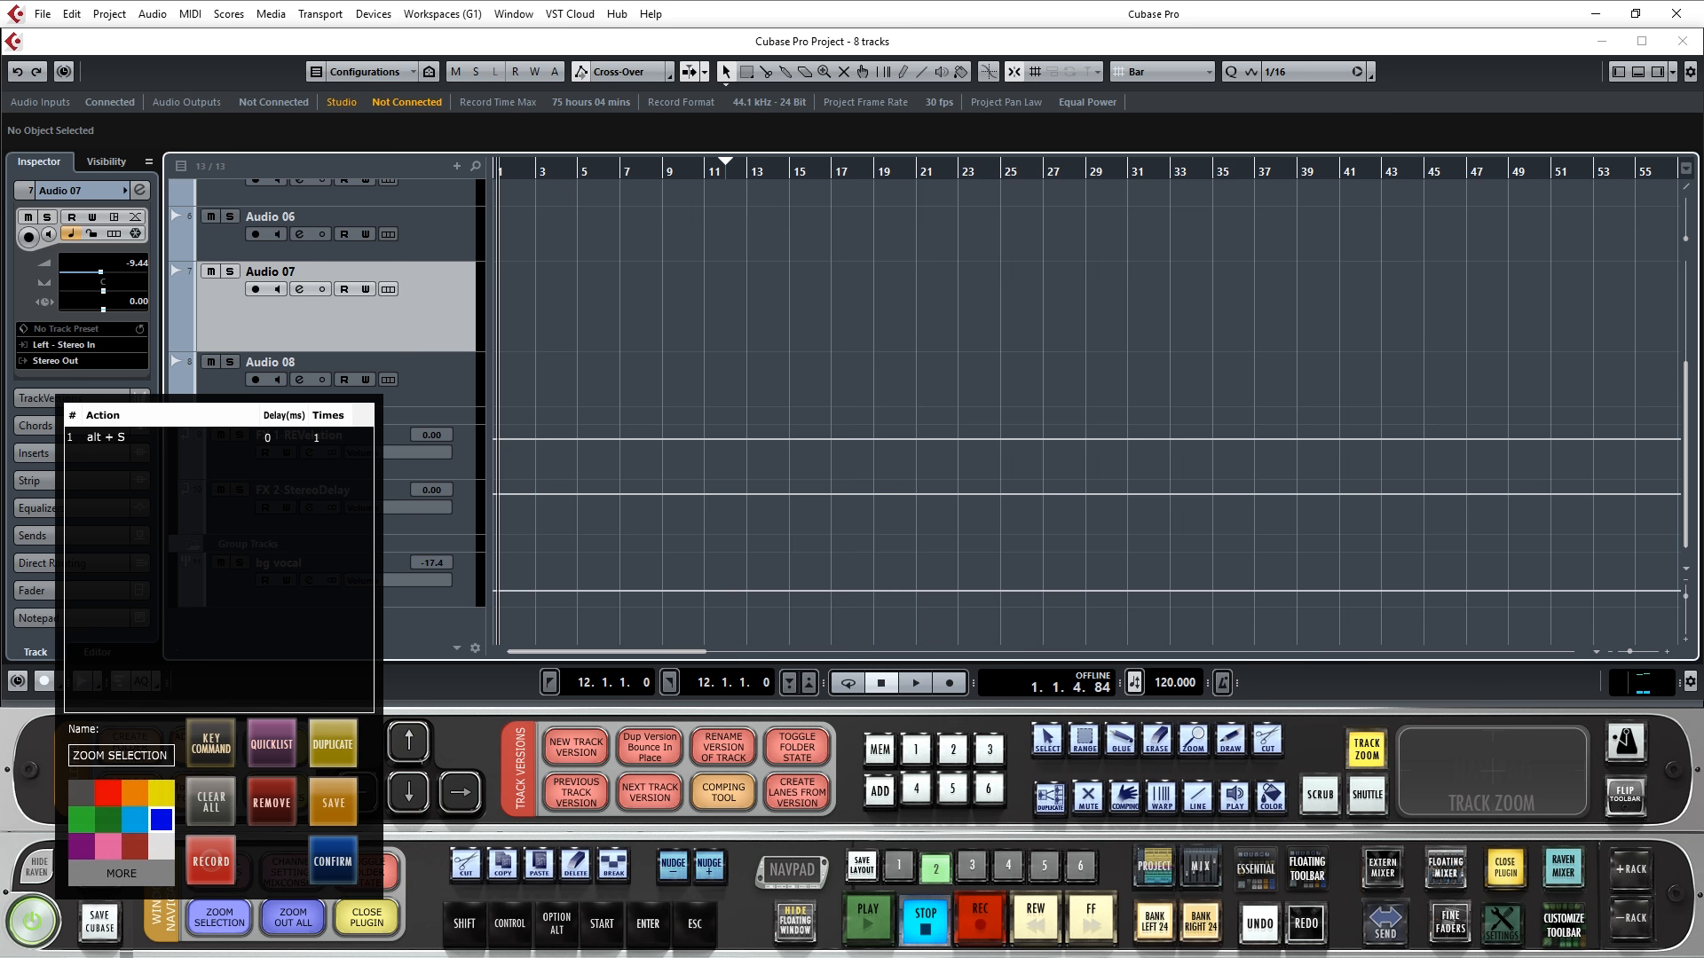
left_click(211, 802)
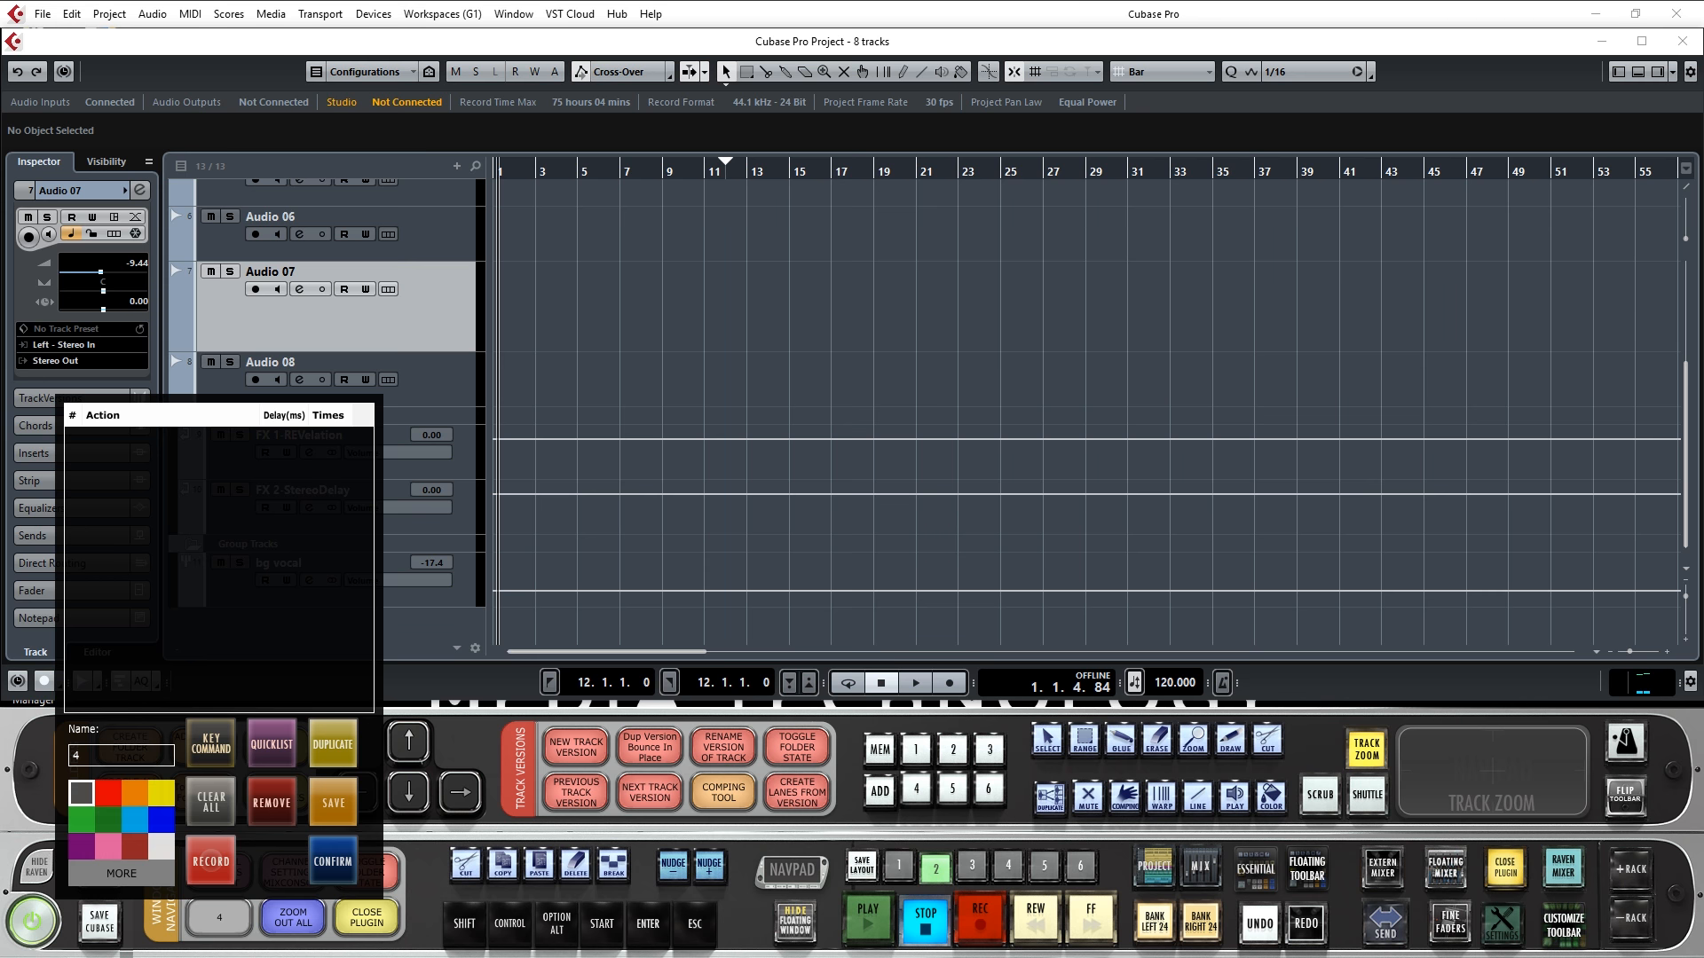
Add the ctrl + shift + P key command and the Click Insert 1 Channel Settings script to the macro.
left_click(210, 743)
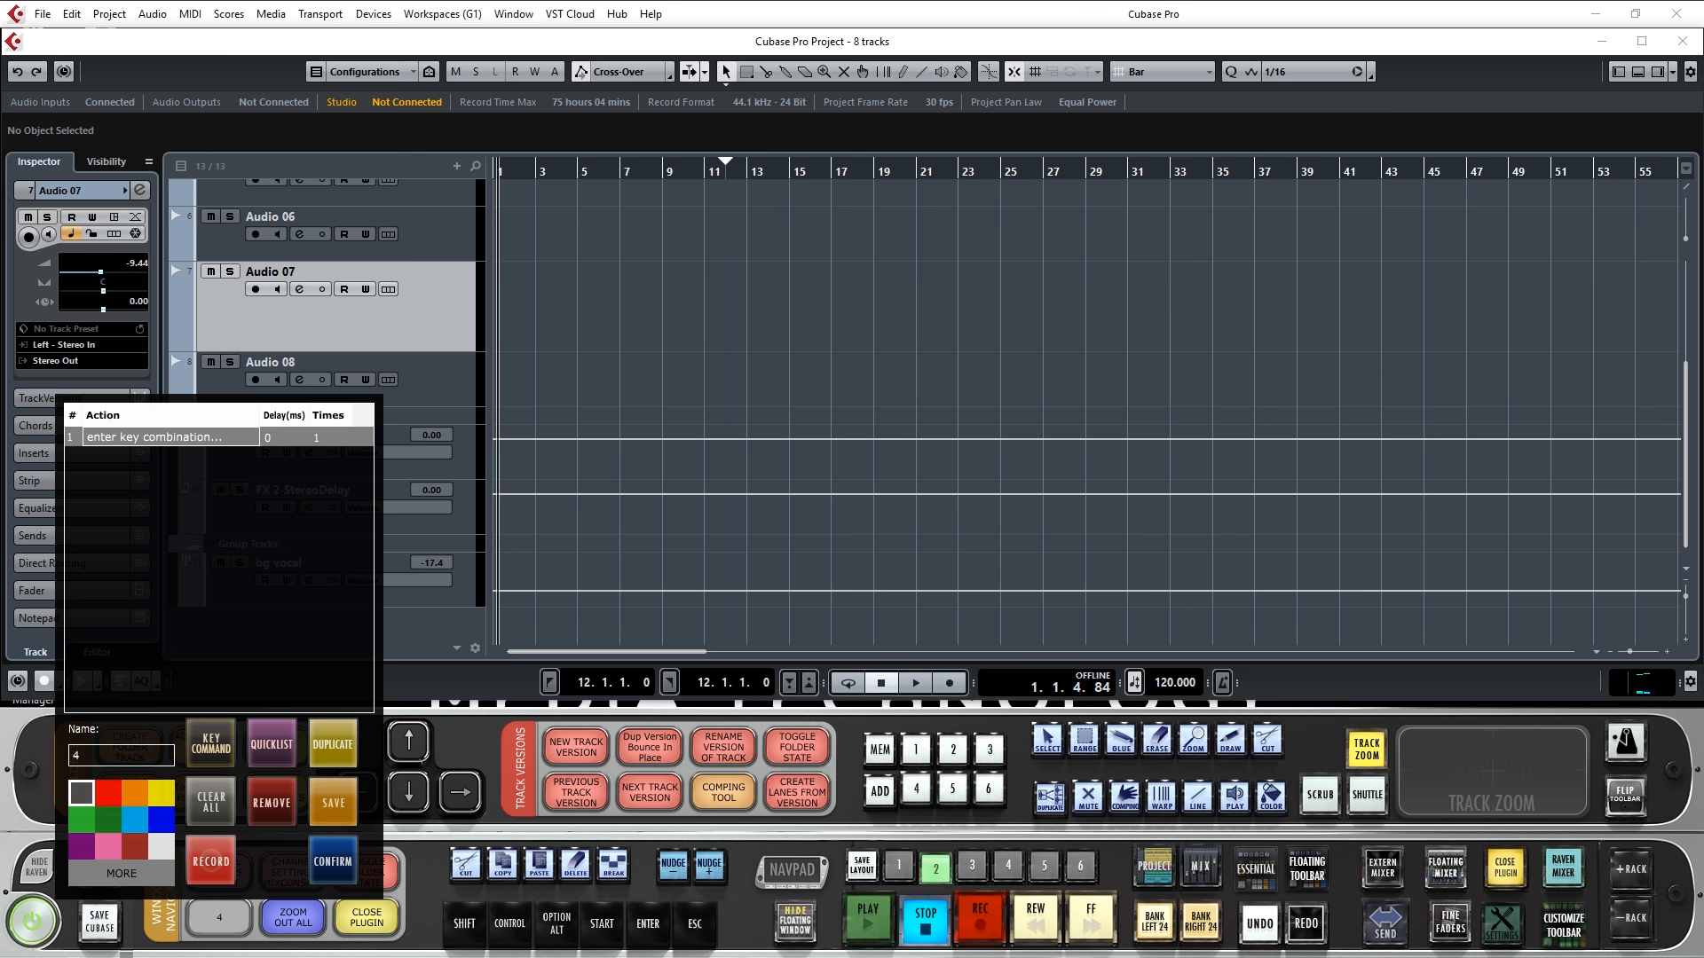
key("ctrl+shift+p")
left_click(272, 744)
key("ctrl+a")
type("click insert")
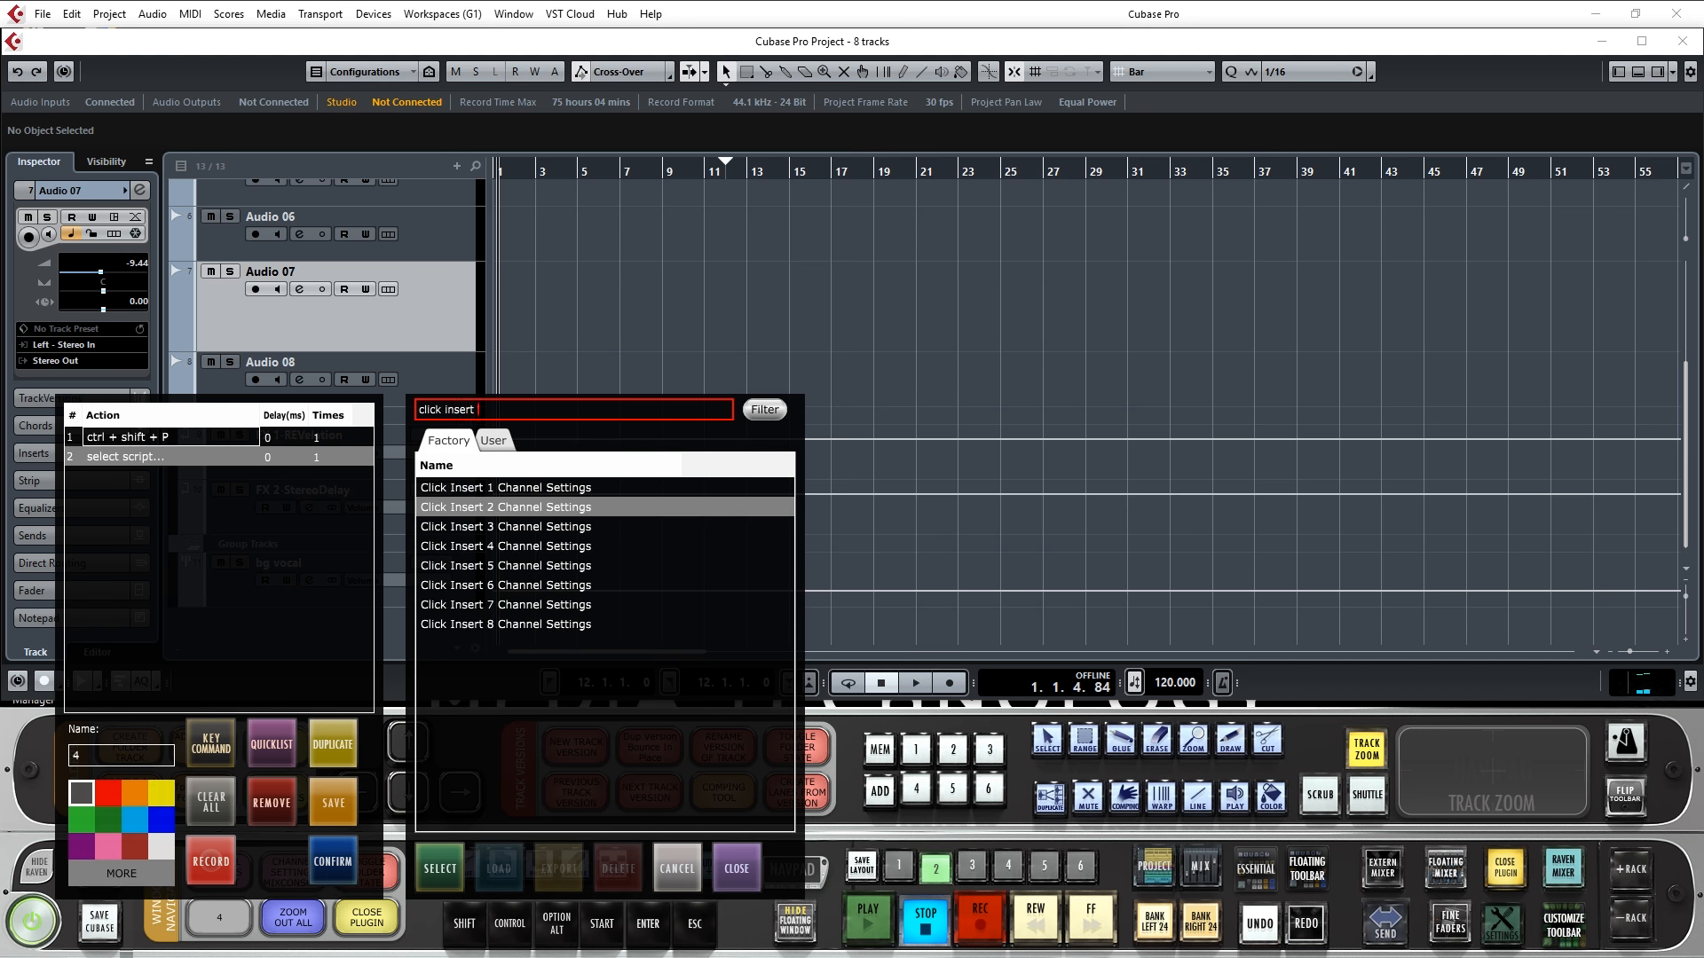
left_click(506, 489)
left_click(440, 868)
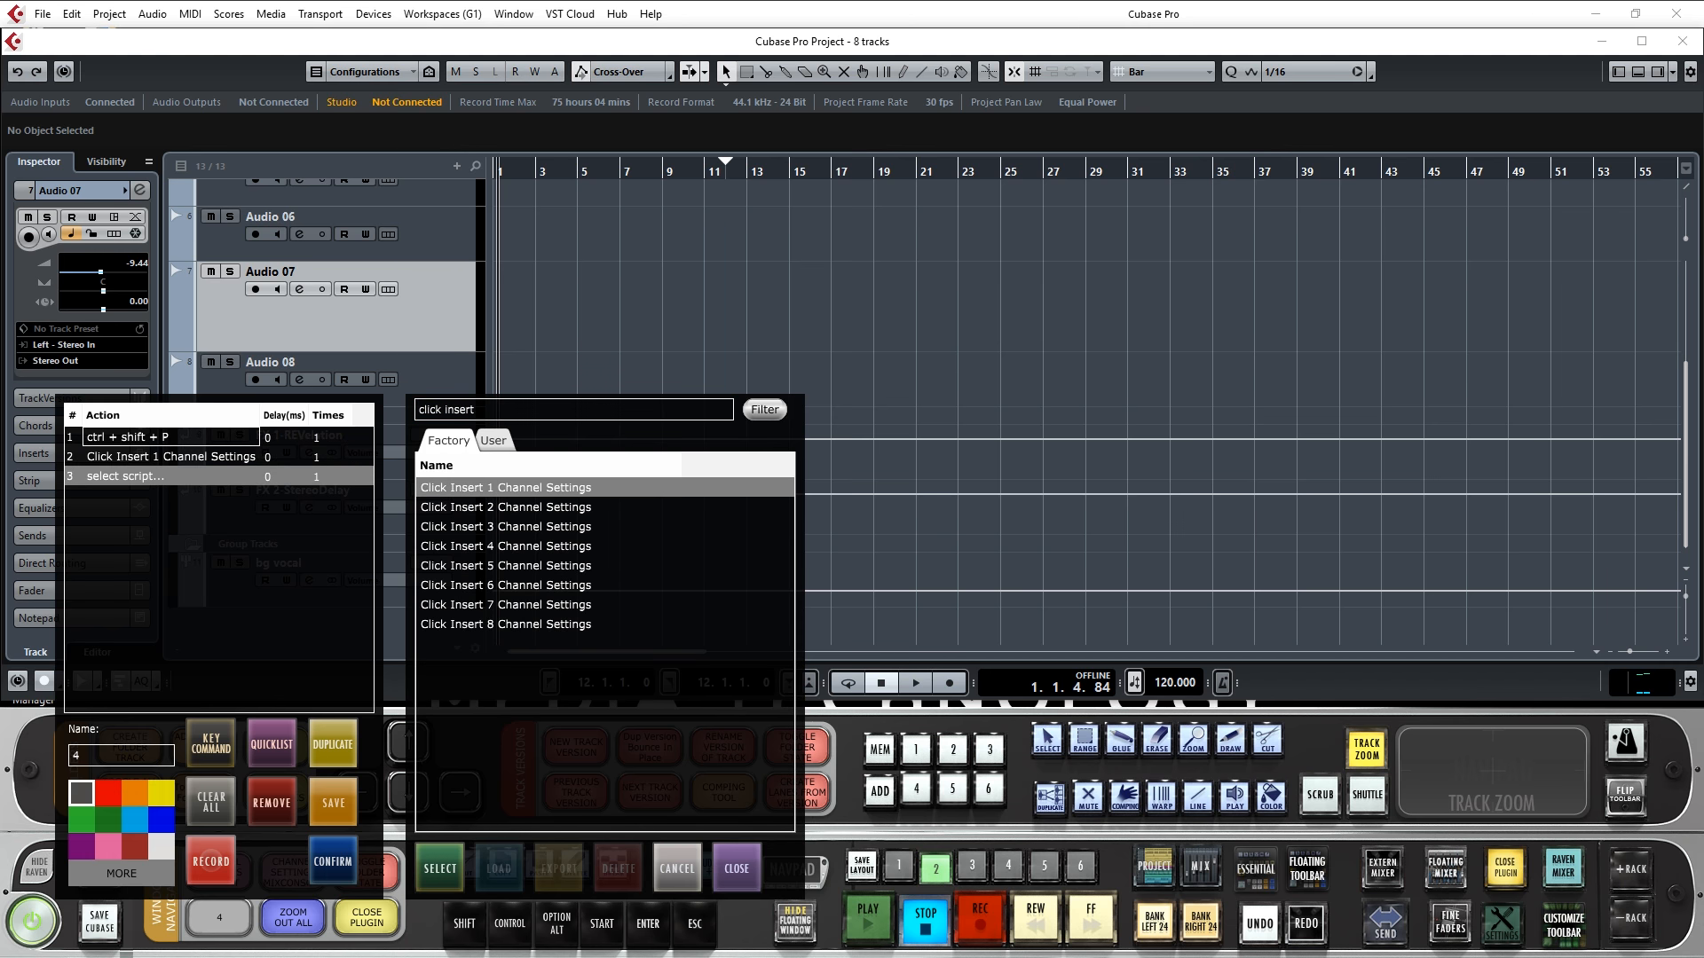
left_click(737, 868)
Append the key actions VIRTUAL and spacebar to the macro.
left_click(211, 744)
type("V")
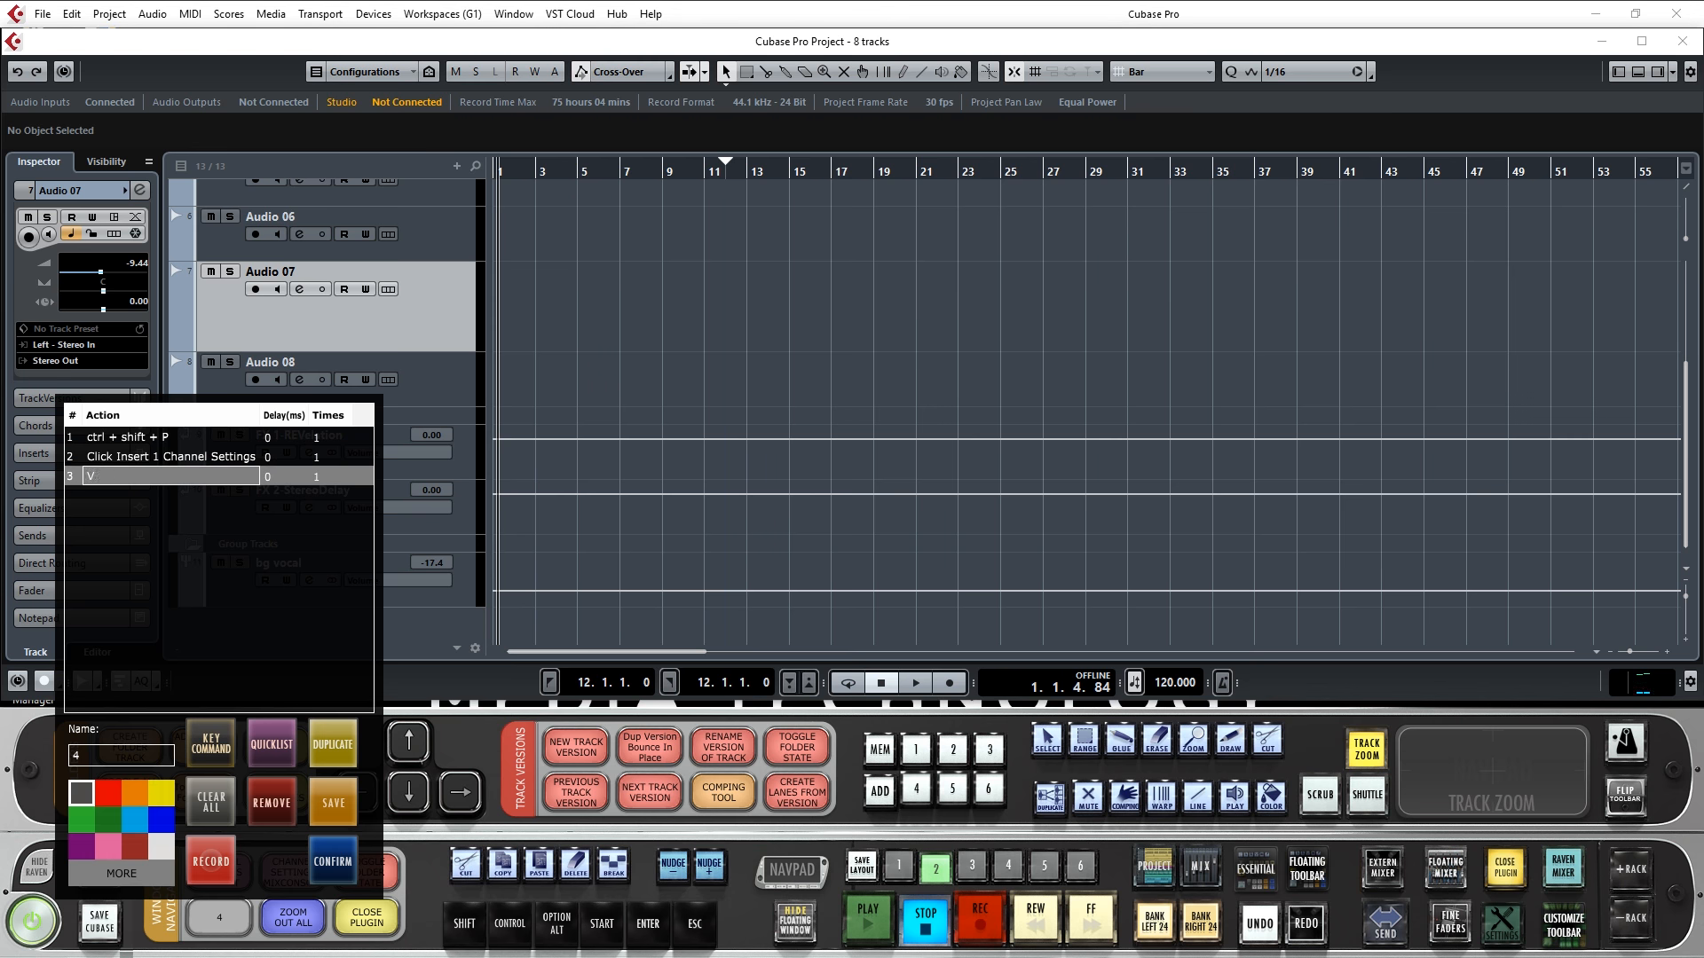
type("IRTUAL")
left_click(211, 743)
key("space")
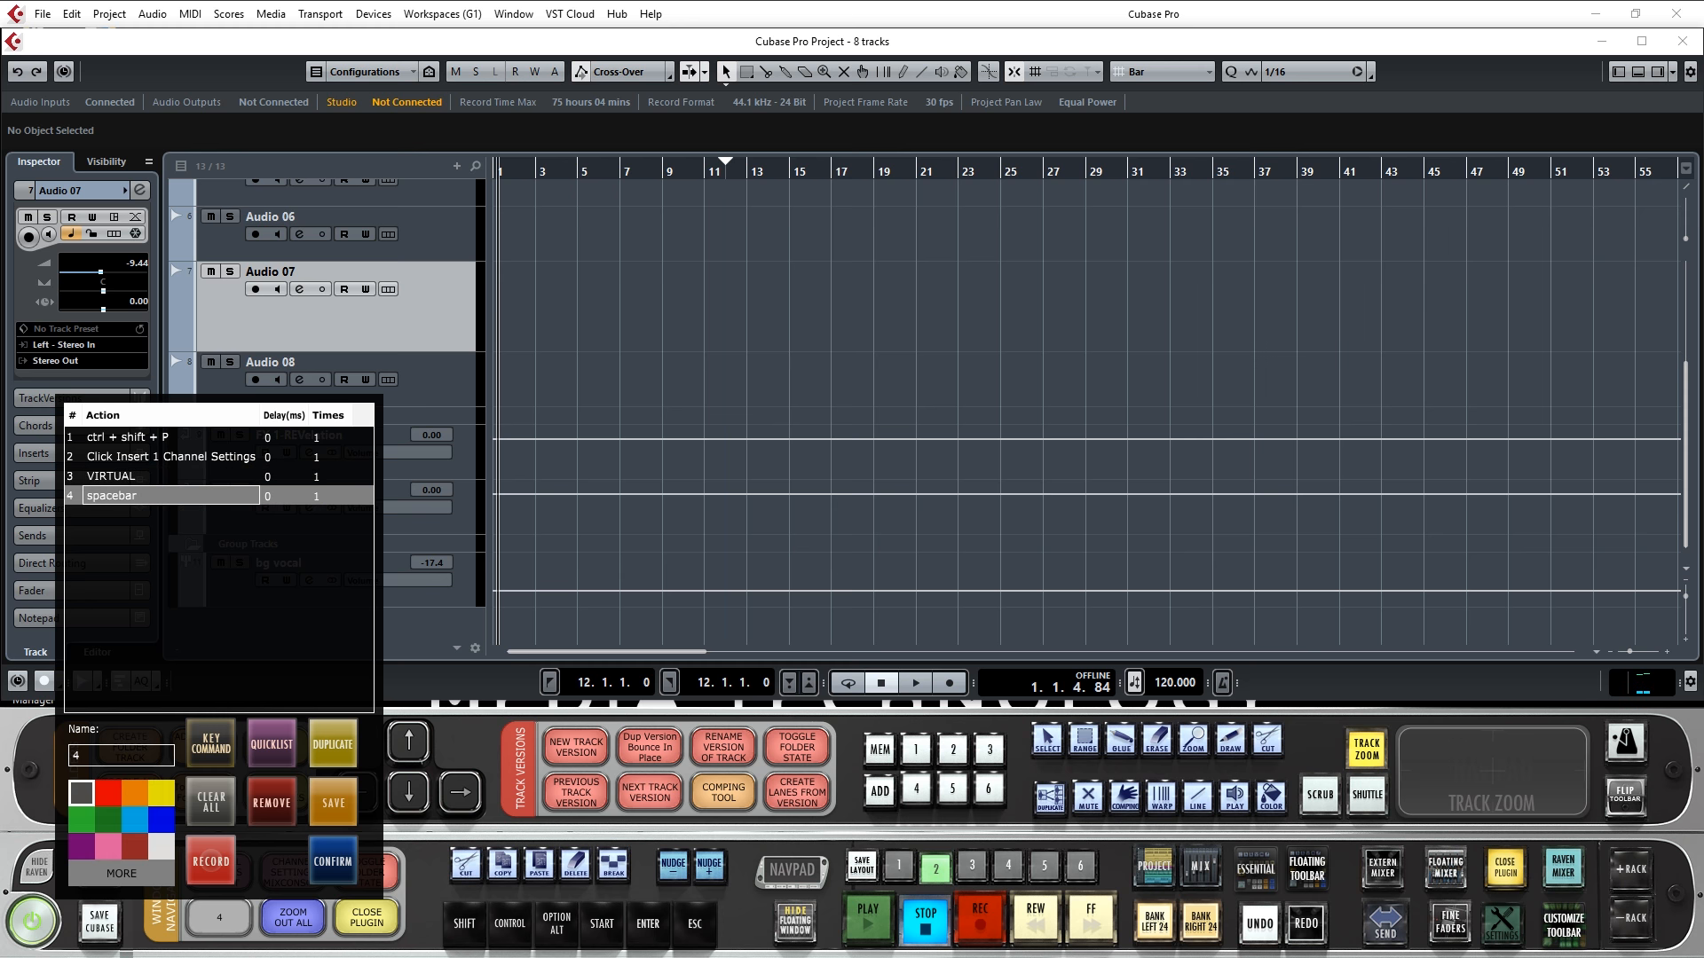
Append the key actions MIX, spacebar, RACK and return to the macro.
left_click(210, 744)
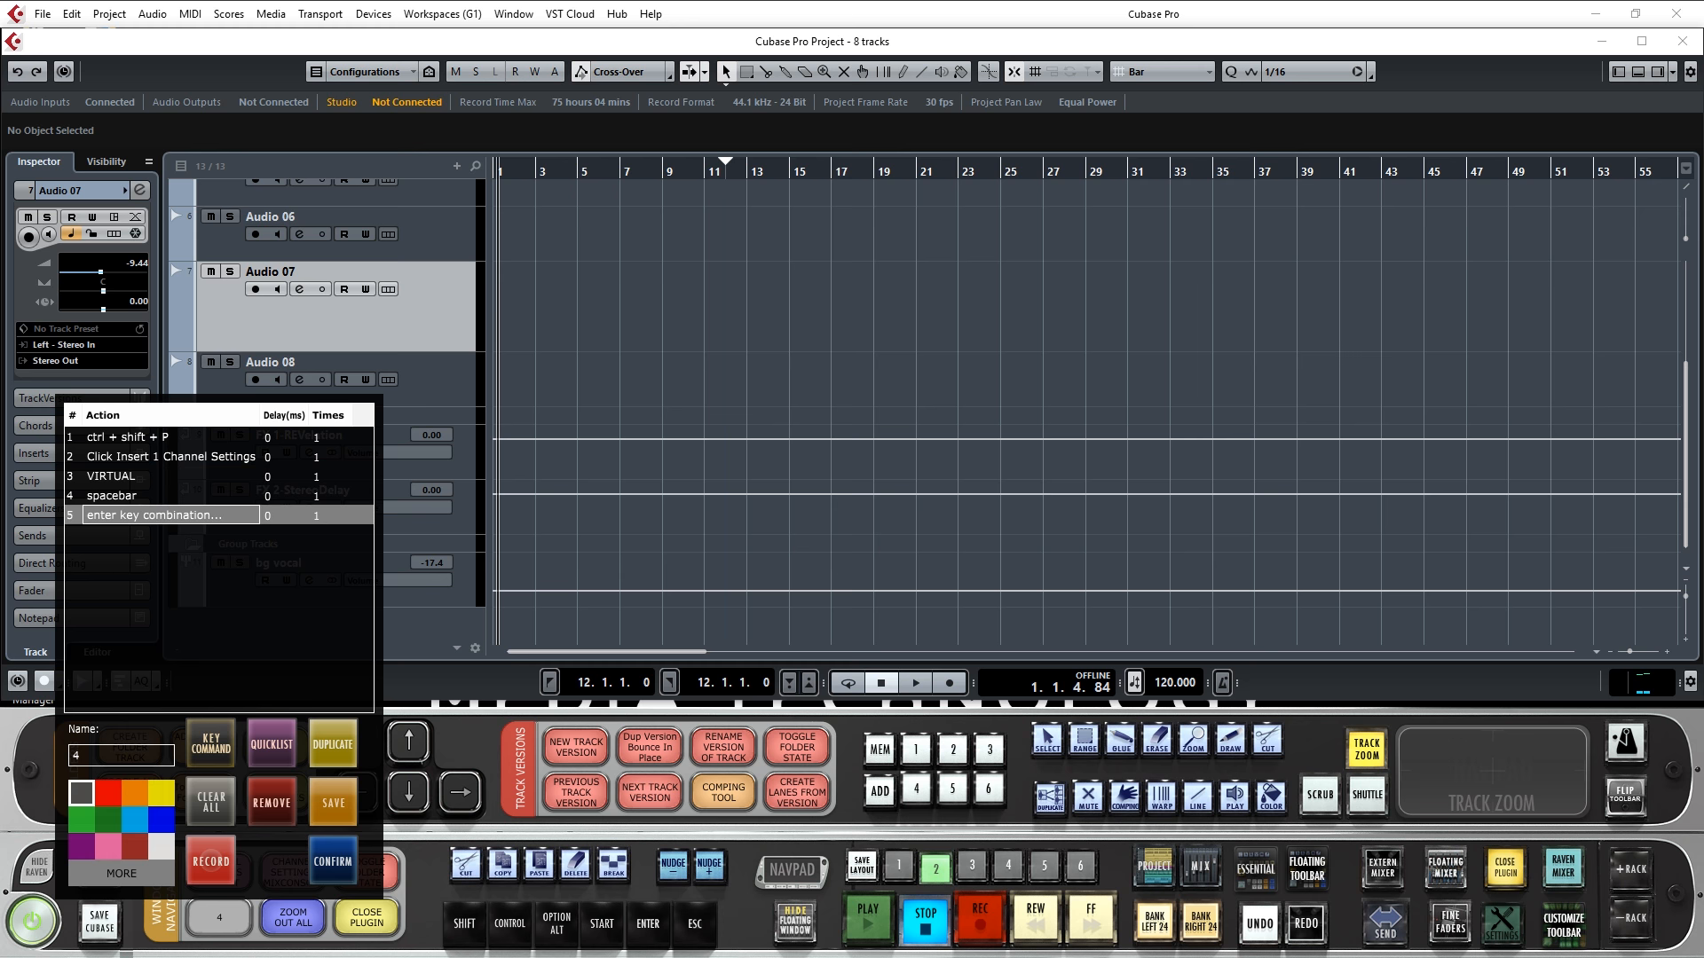
type("MIX")
left_click(211, 744)
key("space")
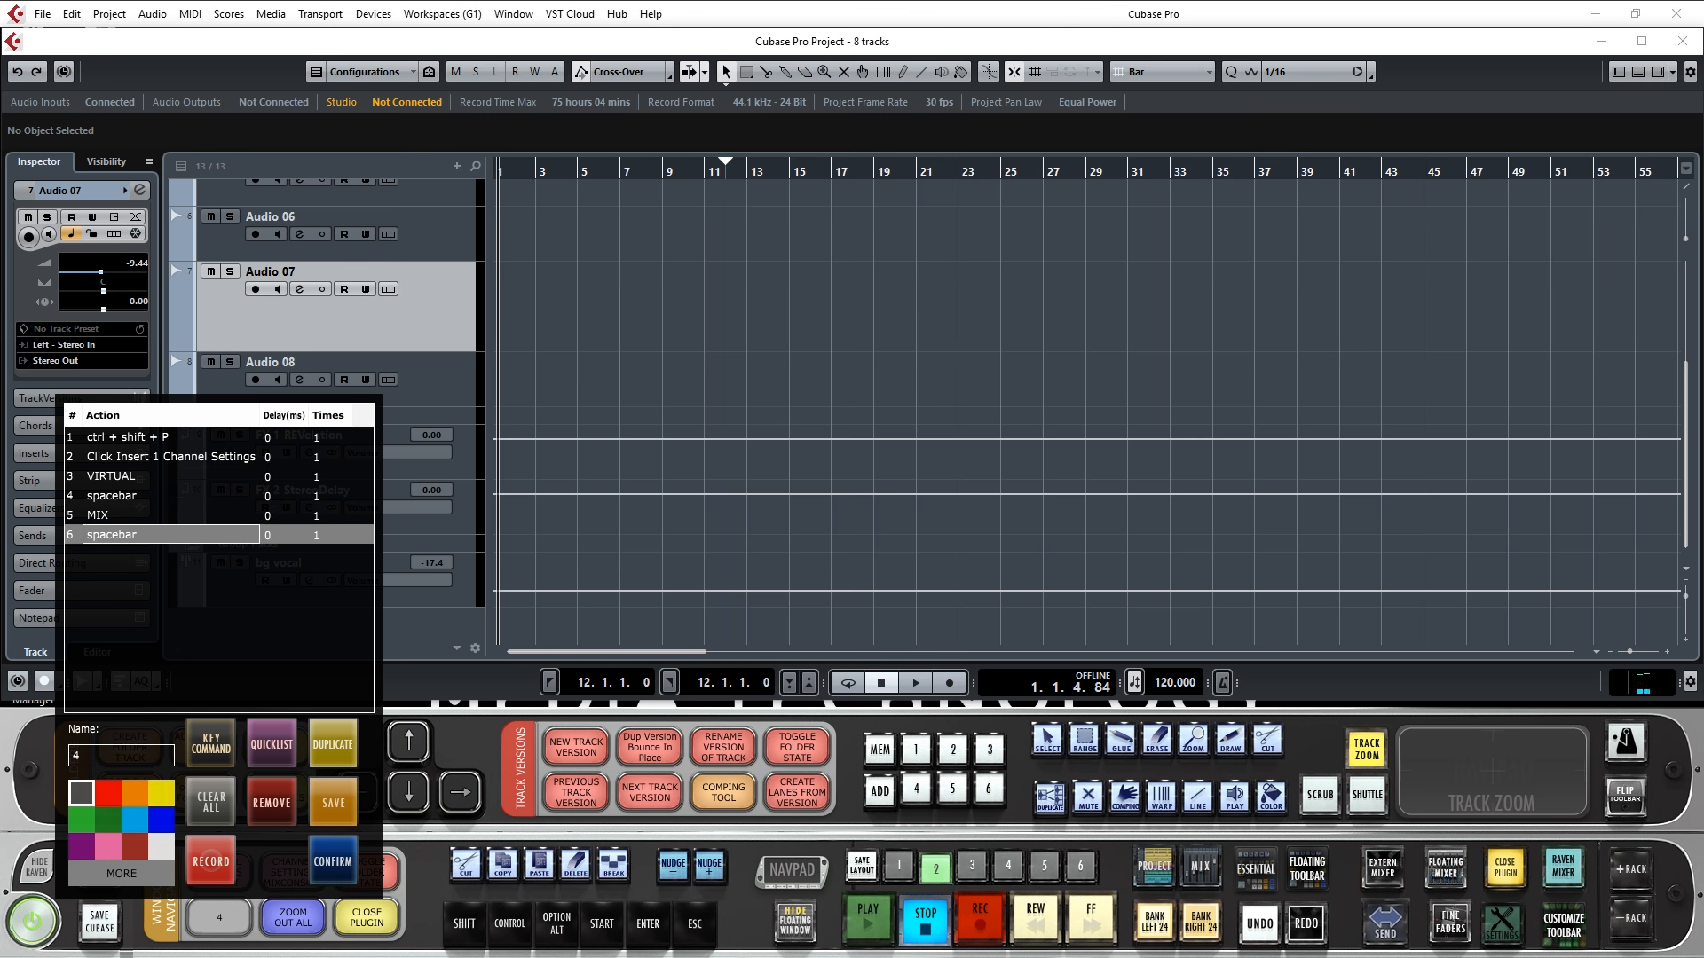
left_click(210, 743)
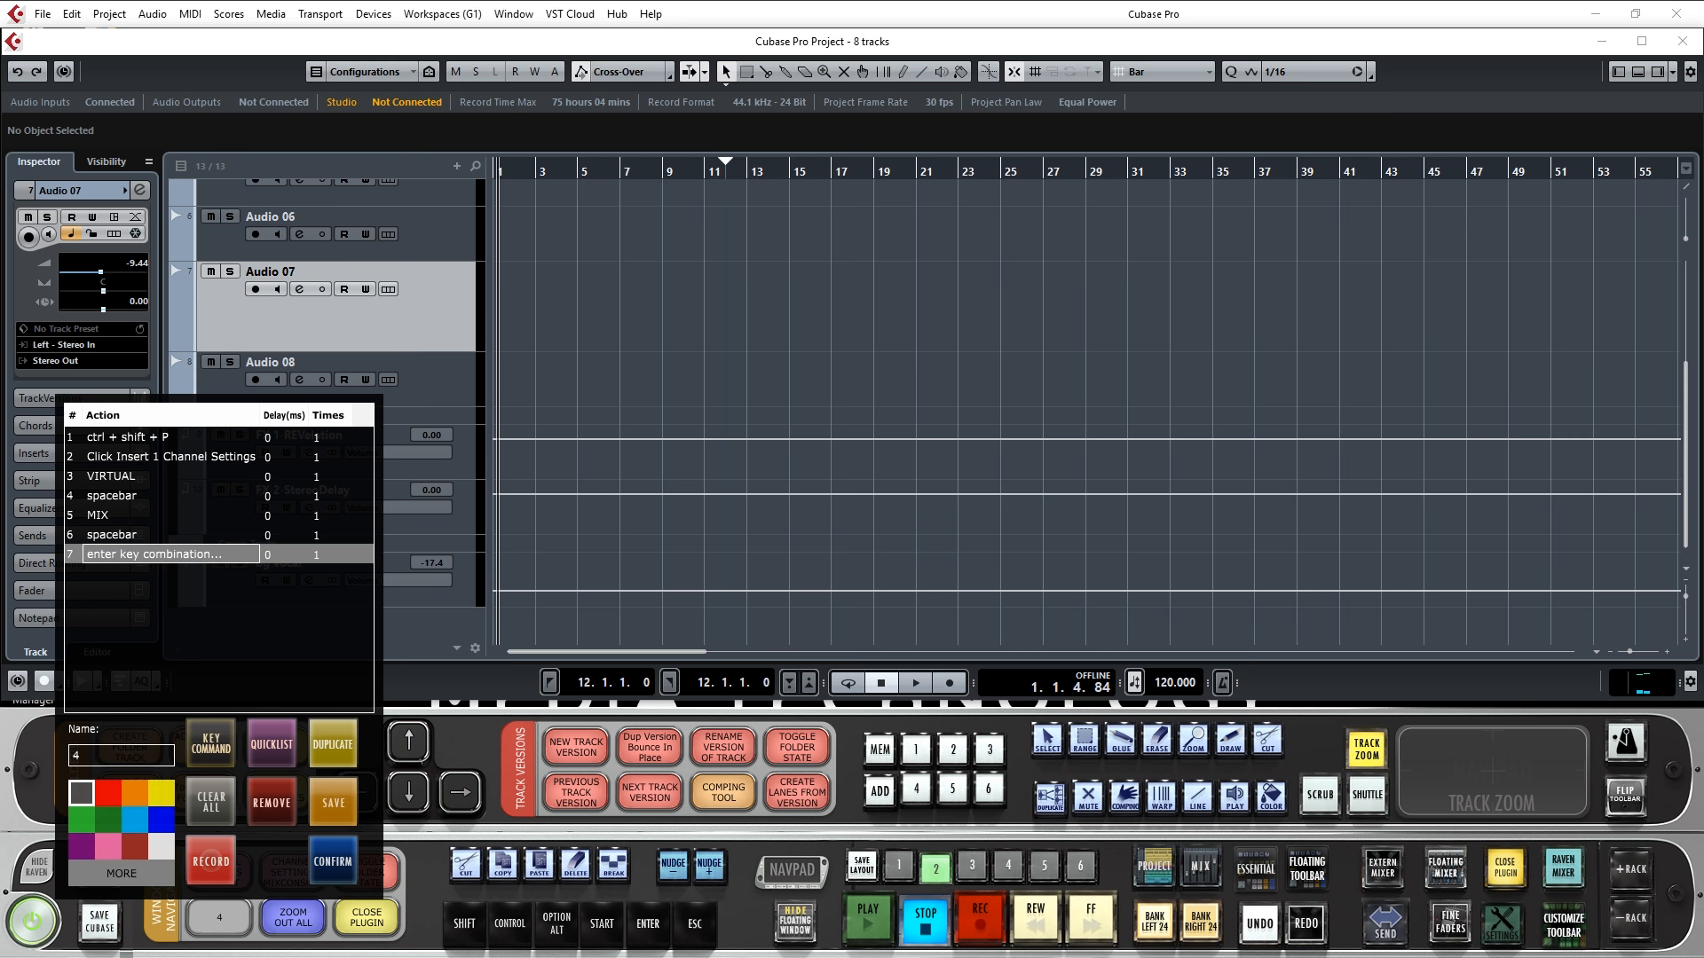
type("RACK")
left_click(210, 744)
key("Return")
Name the macro ADD VMR and set its first four action delays to 1000, 2000, 100 and 100 ms.
left_click(121, 755)
type("ADD VMR")
left_click(284, 438)
type("1000")
left_click(284, 457)
type("2000")
left_click(284, 477)
type("100100")
Set a 100 ms delay for the MIX, second spacebar, RACK and return actions, and save the macro with an orange color.
left_click(284, 516)
type("100")
left_click(284, 535)
type("100")
left_click(284, 554)
type("100")
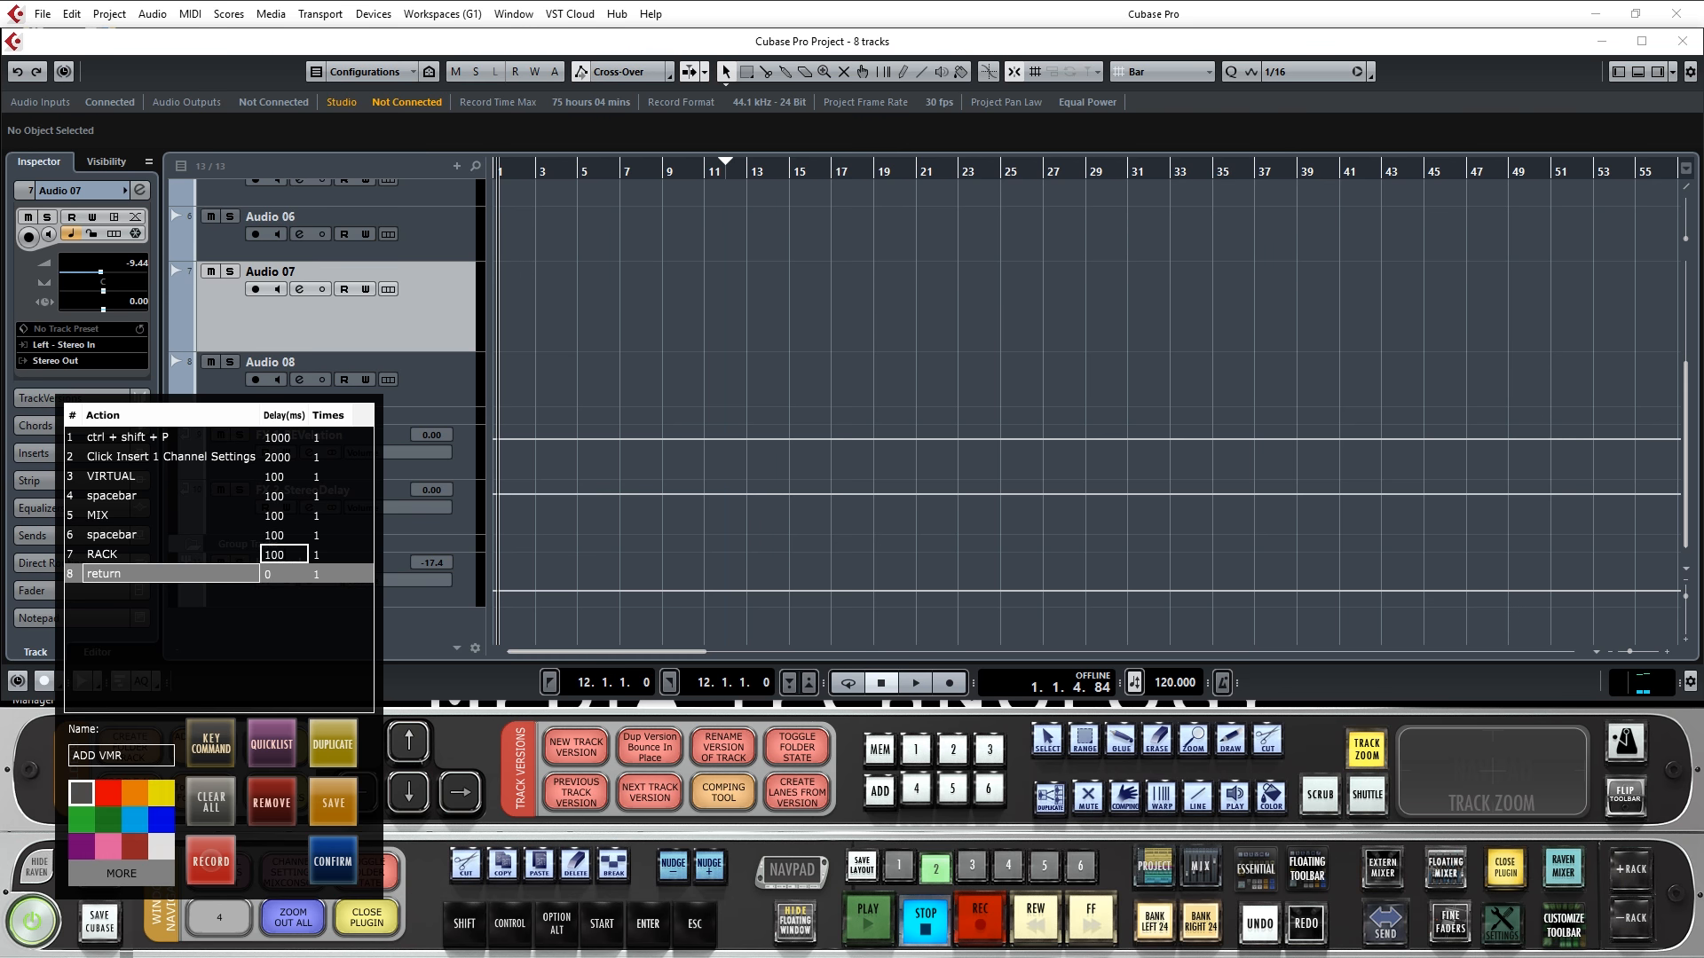
left_click(284, 574)
key("BackSpace")
type("100")
left_click(135, 793)
left_click(333, 803)
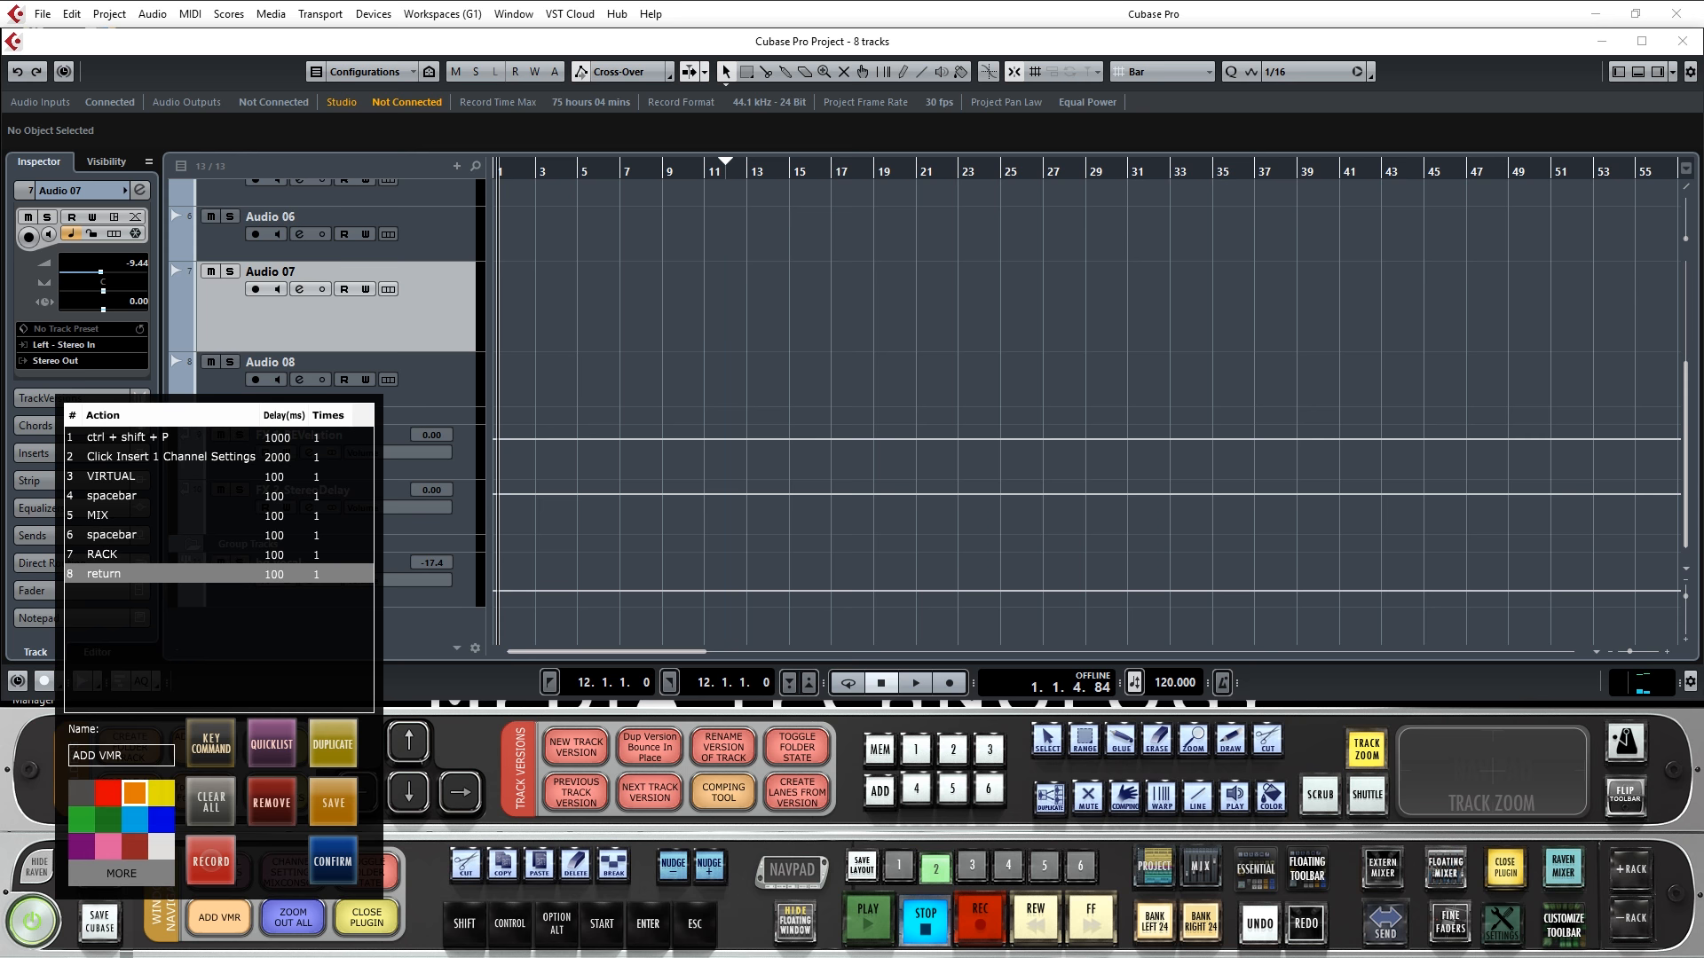
Search the user scripts for add vmr and leave the list without adding a script.
left_click(271, 745)
type("add vmr")
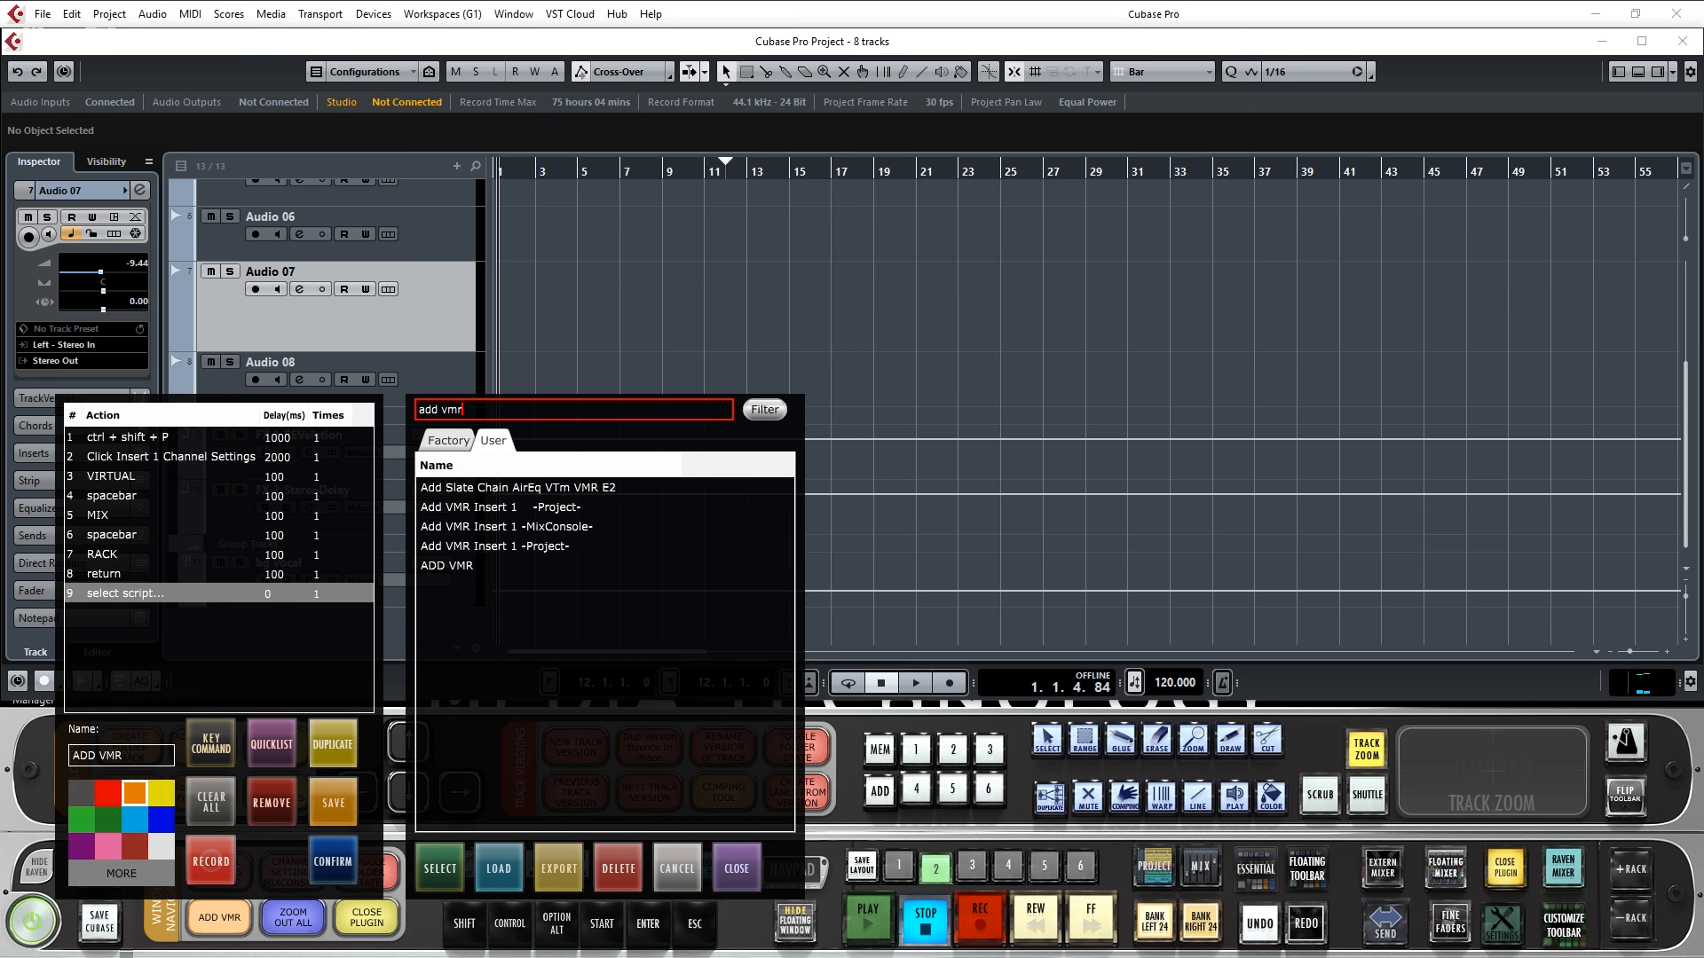
left_click(496, 547)
left_click(677, 869)
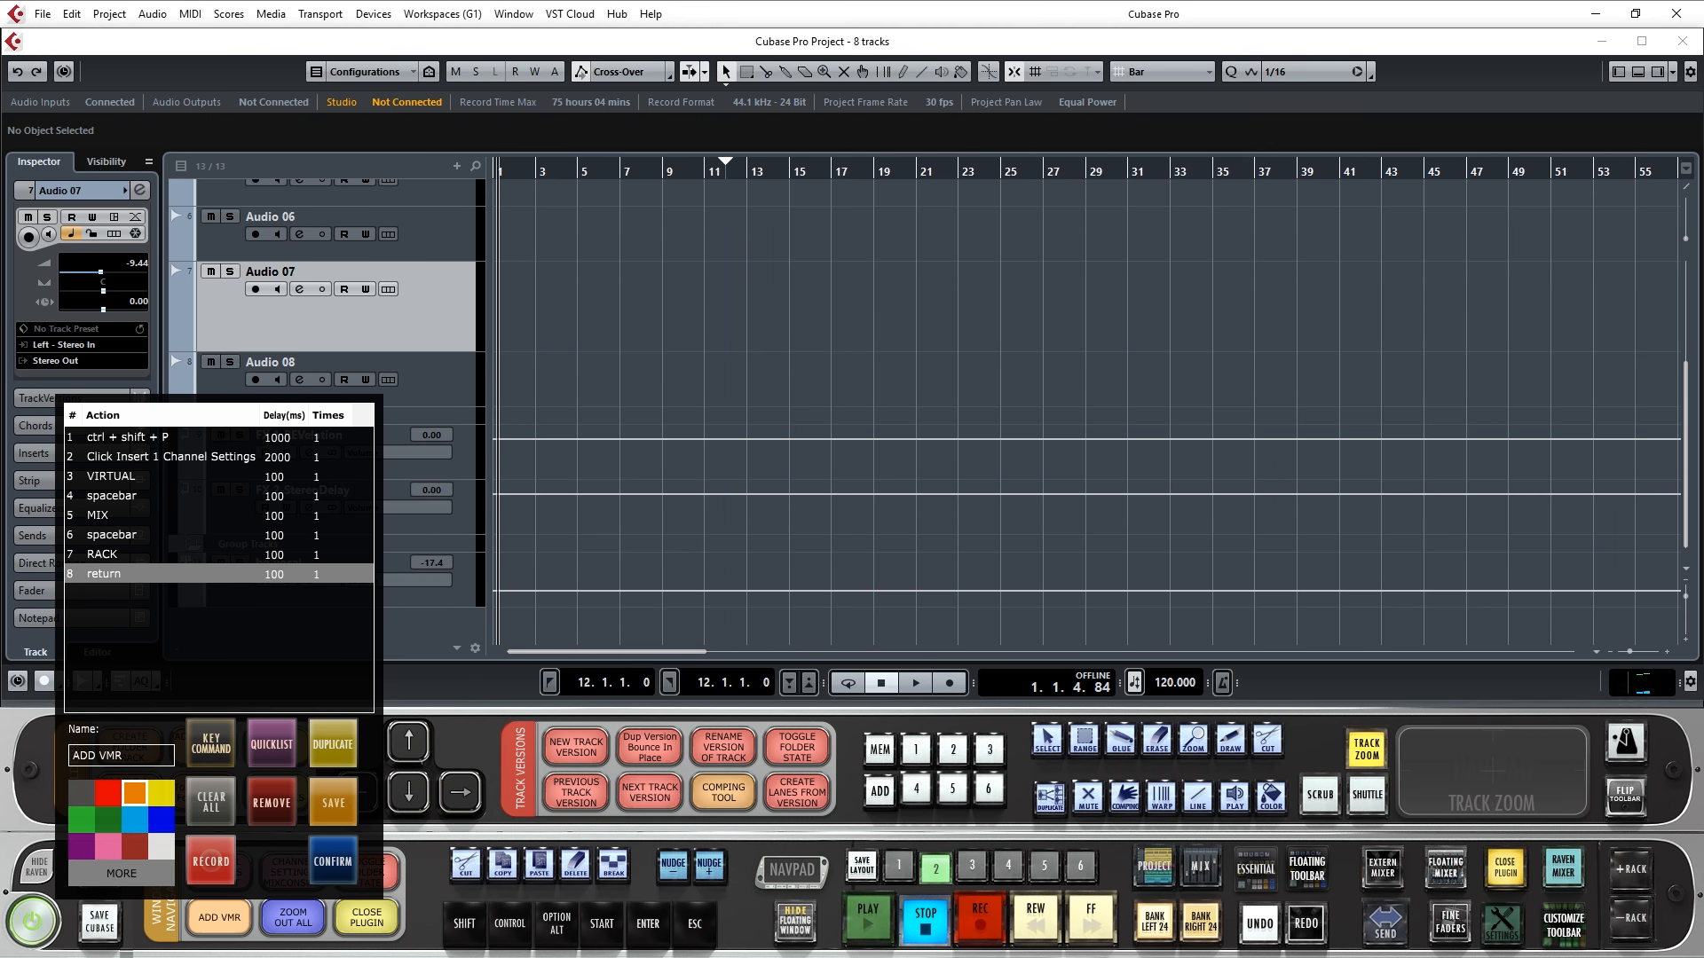
Confirm the ADD VMR macro and run it on the Audio 07 track.
left_click(333, 861)
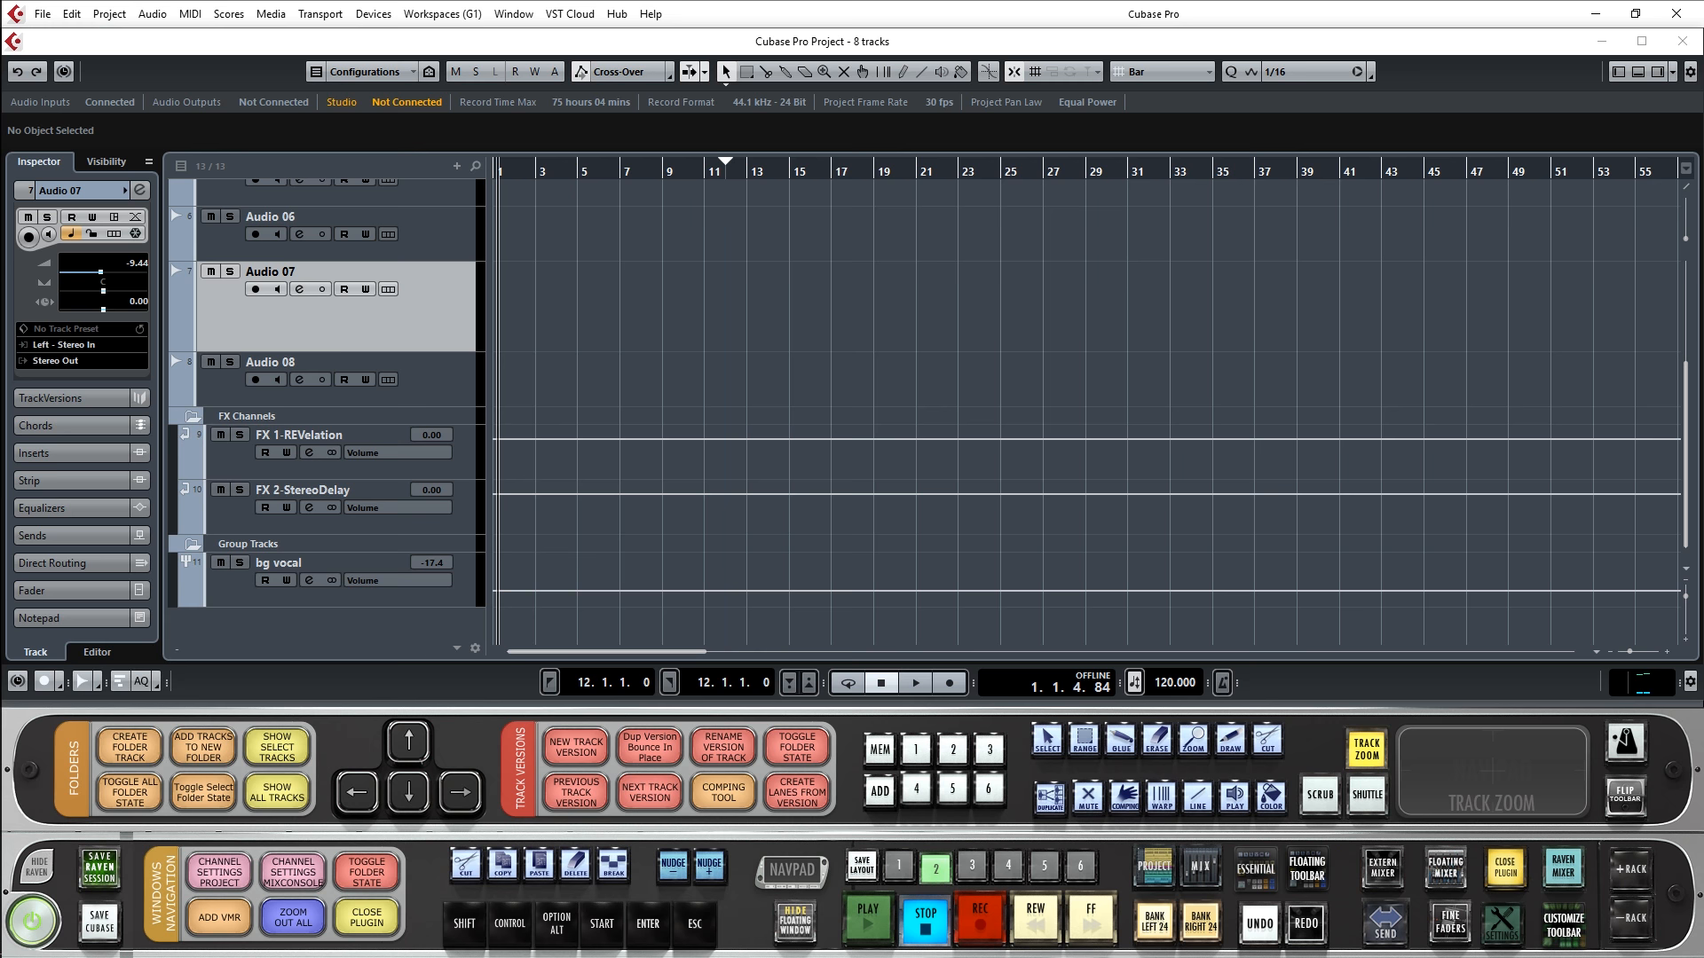
left_click(218, 917)
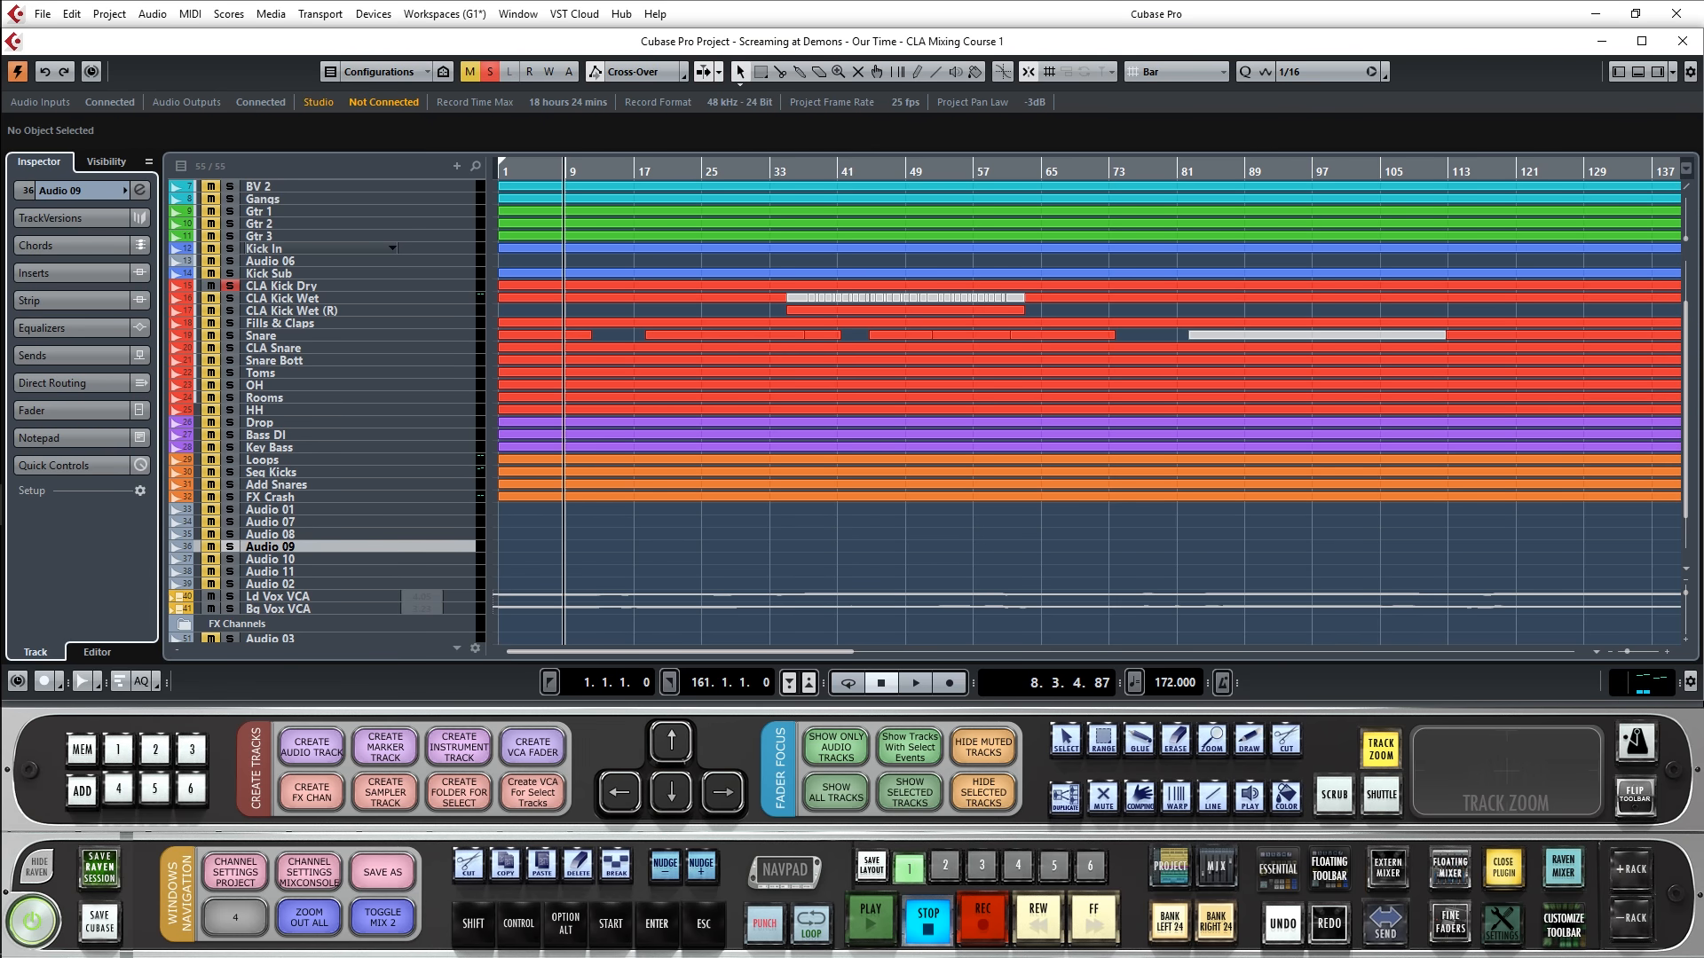
Open the empty macro slot 4 for editing and add the factory script Add Revelation Send 1 -Project Window- with a 1000 ms delay.
right_click(235, 918)
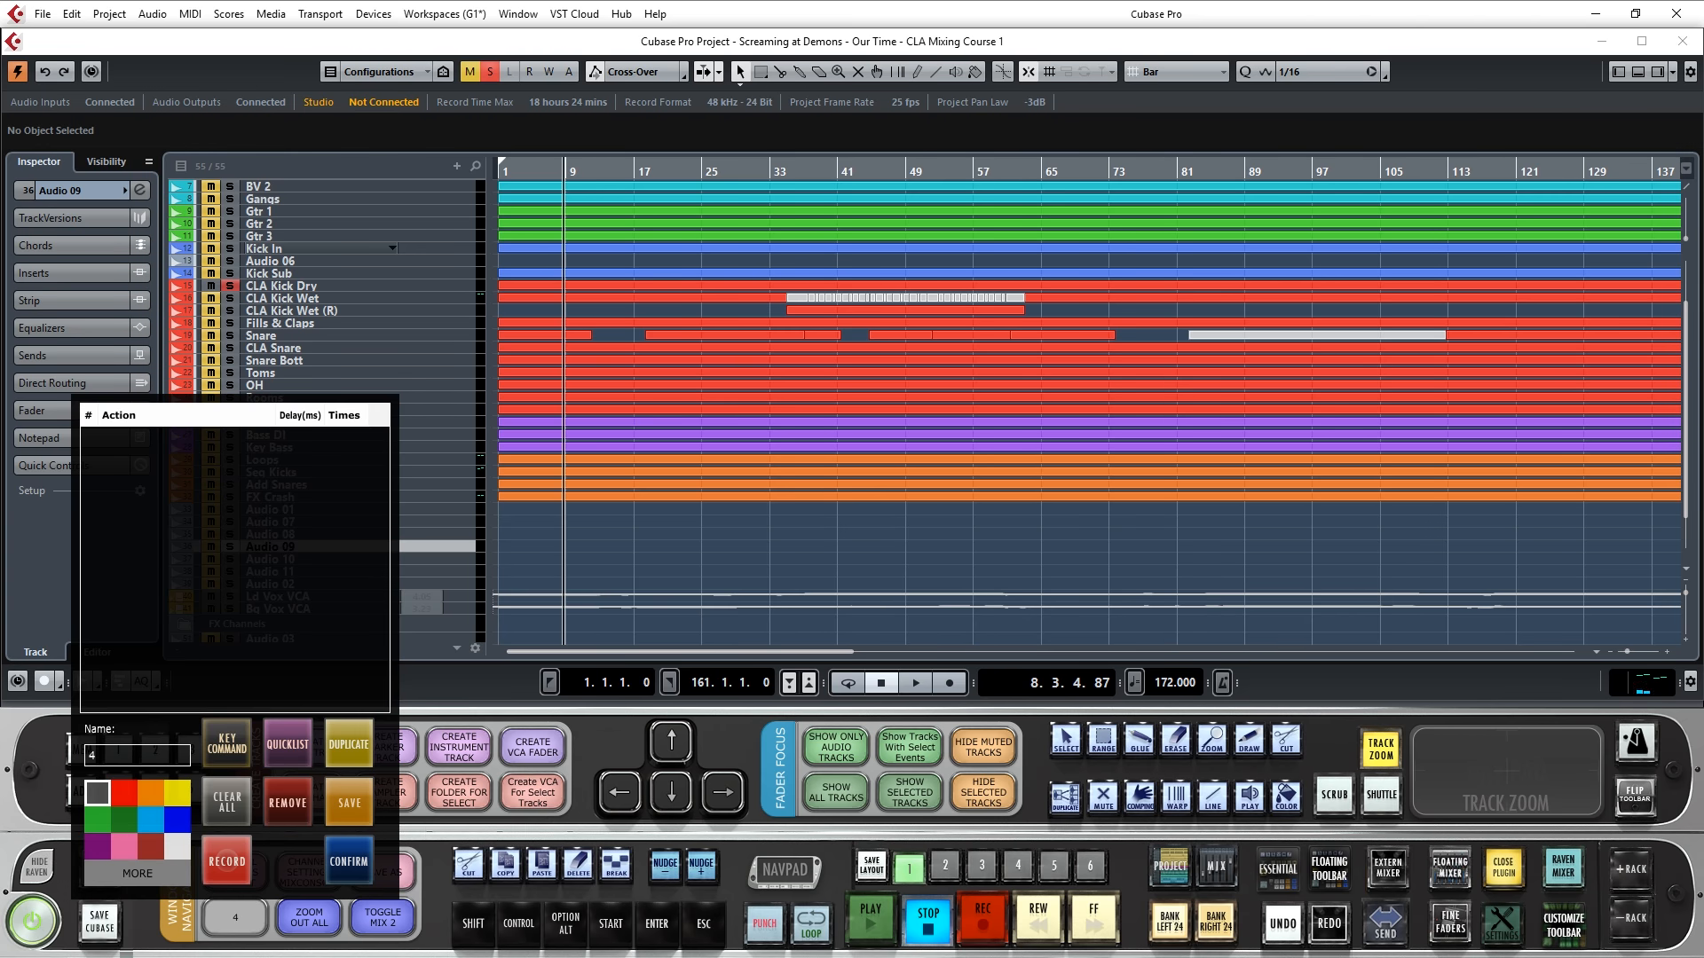
left_click(288, 743)
left_click(590, 410)
type("add r")
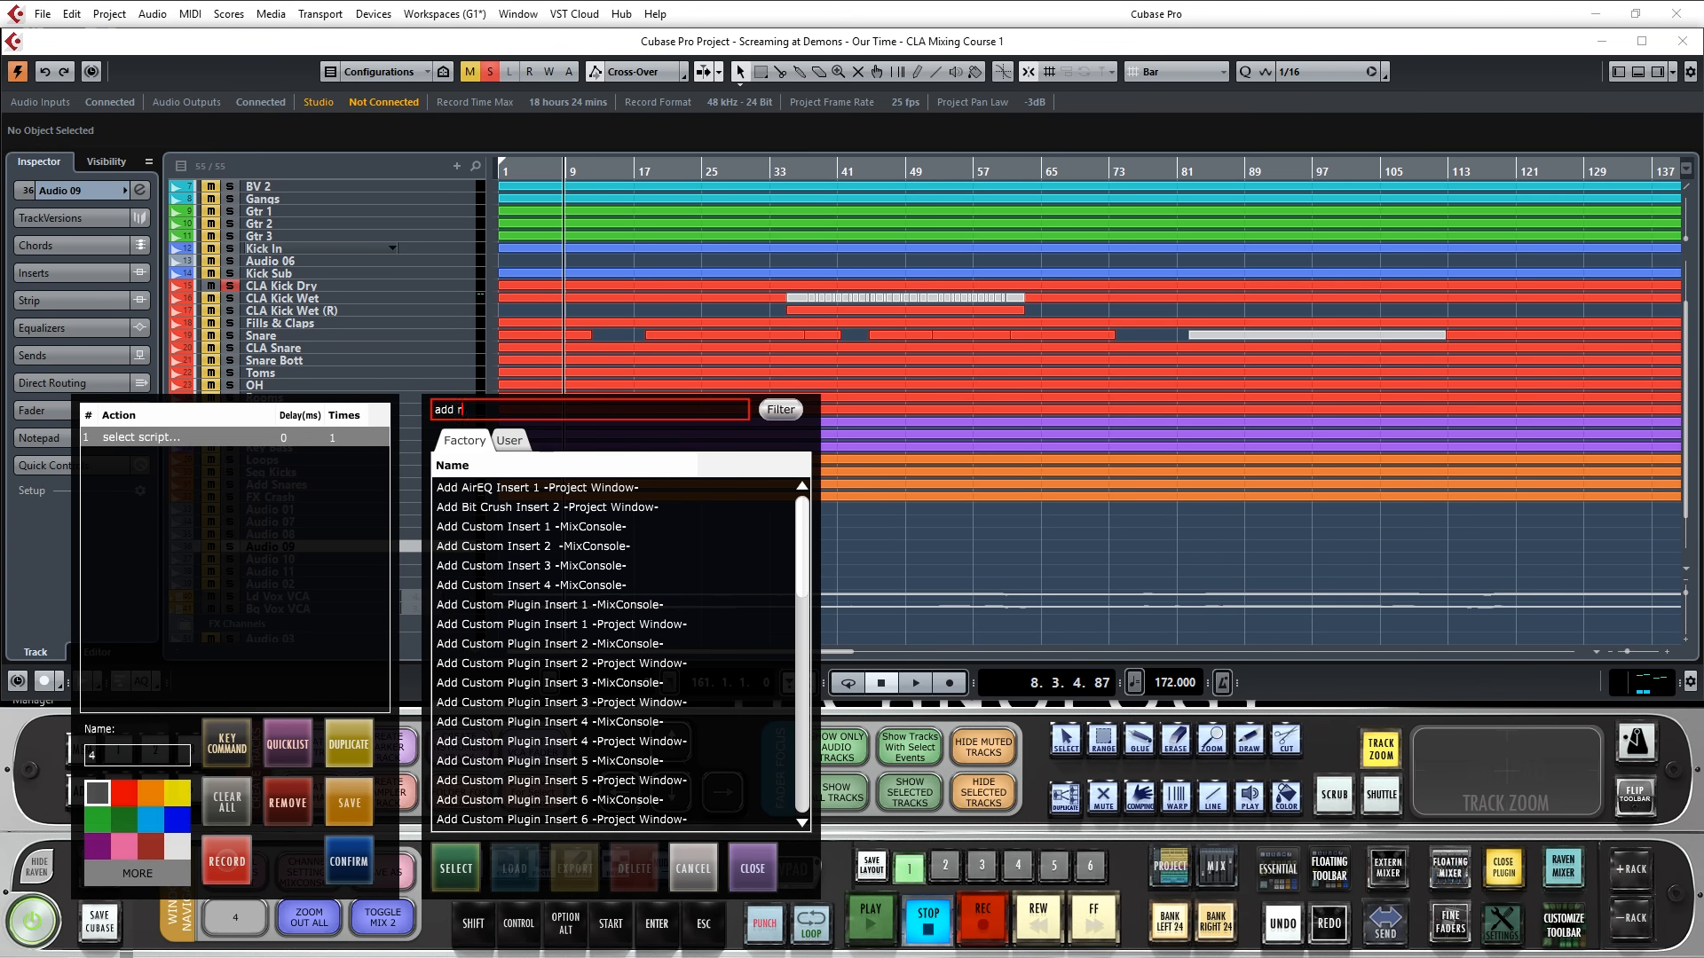
type("eve")
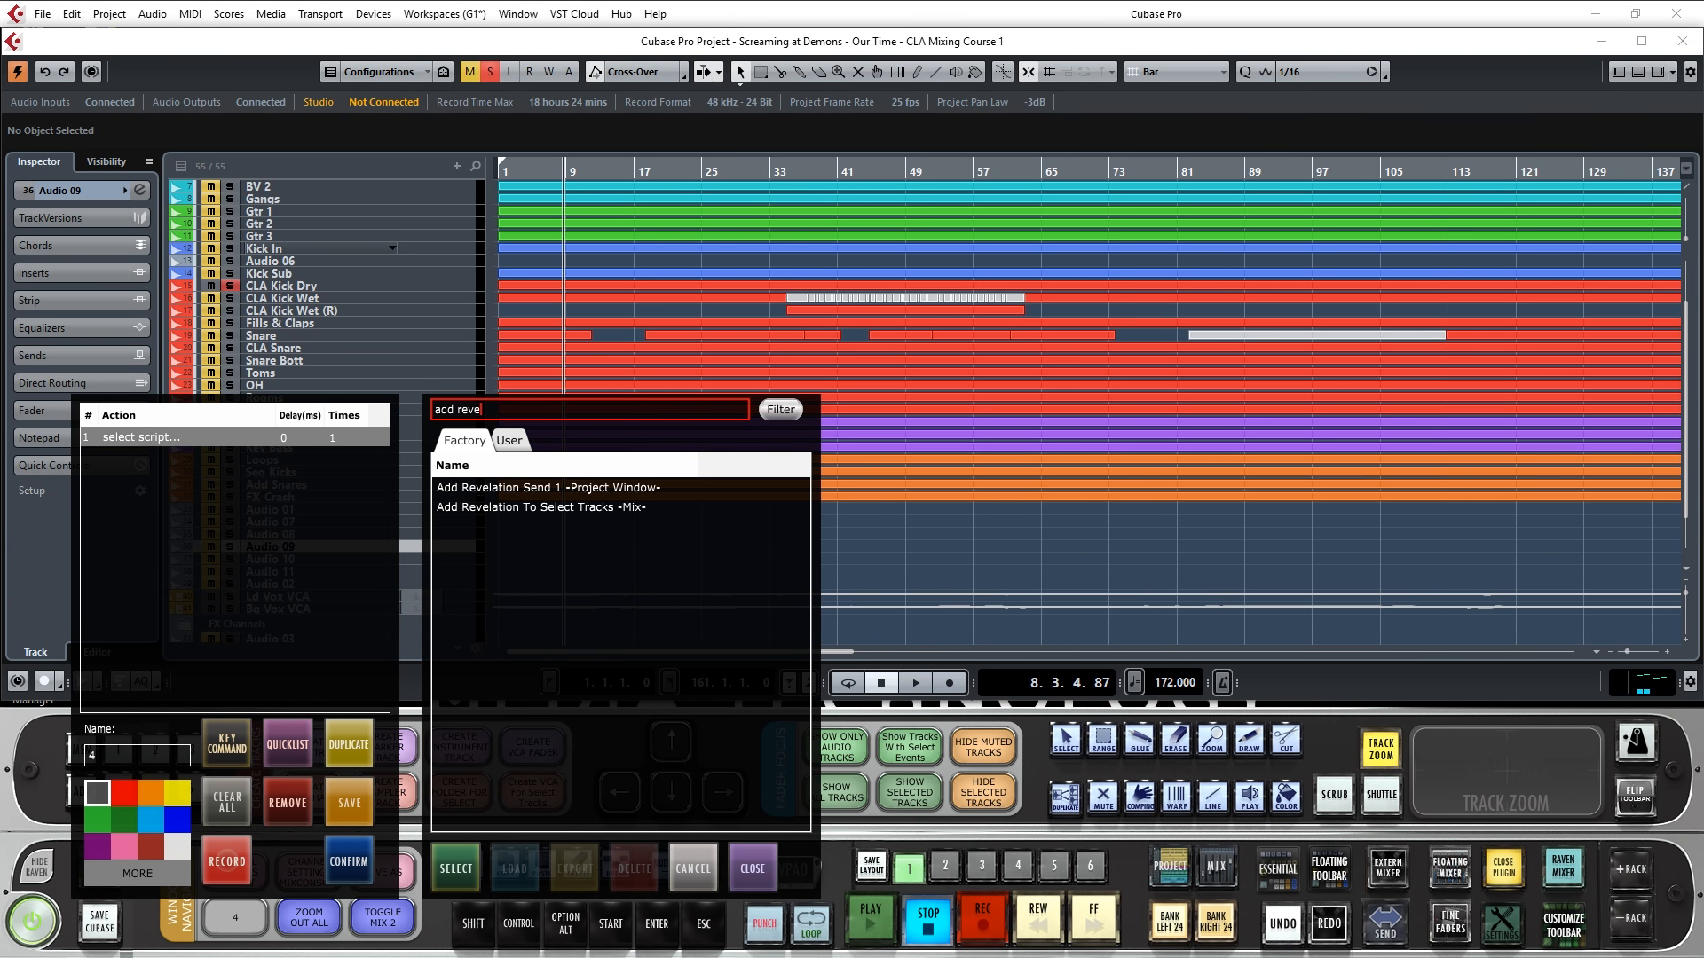
key("Down")
key("Return")
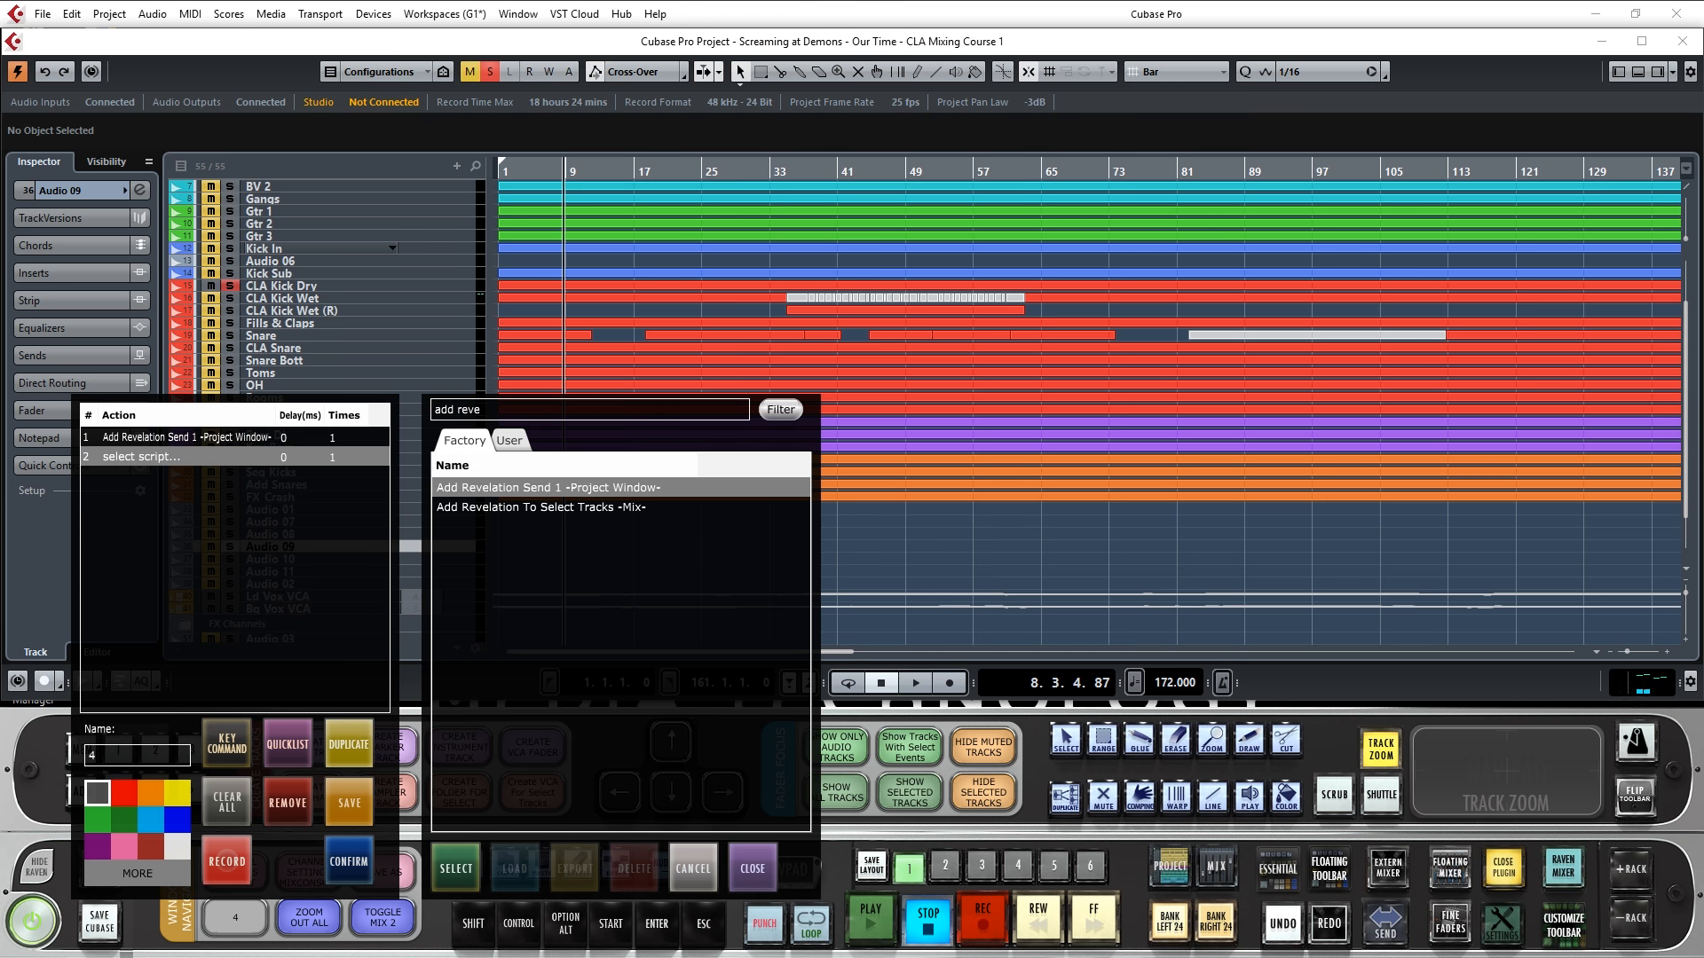
left_click(299, 438)
type("1000")
Add Hide Channel Settings and Plugins -Project Window- as the second macro action with a 1000 ms delay.
left_click(568, 409)
type("hide c")
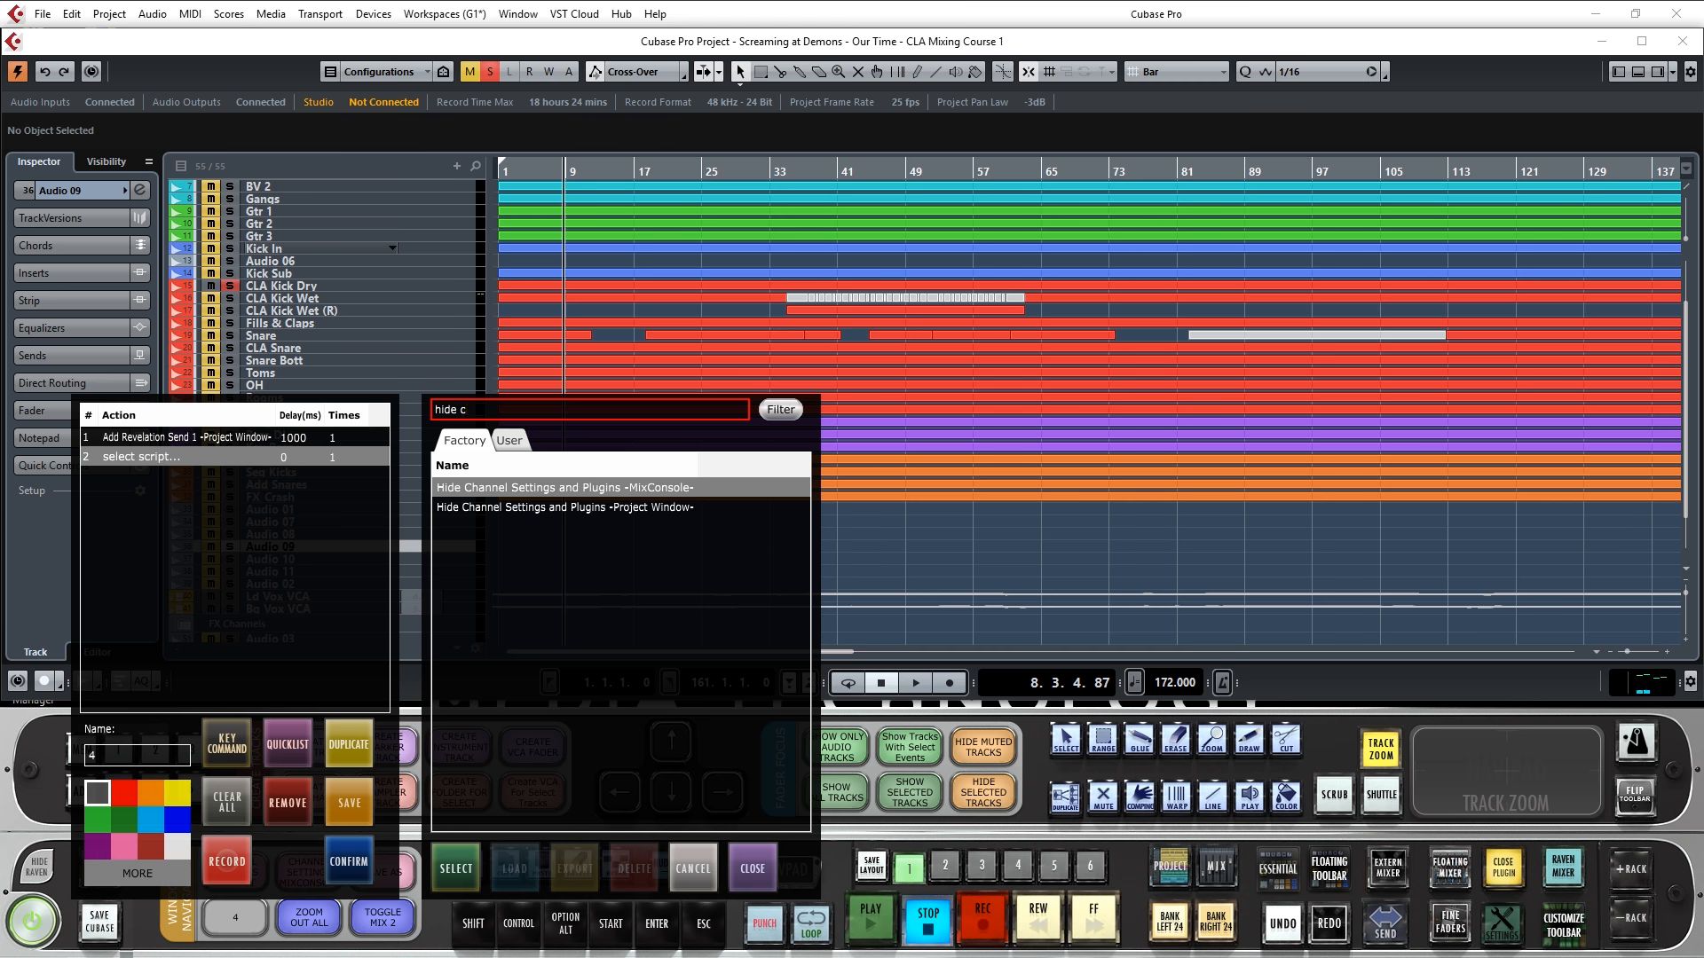
left_click(564, 507)
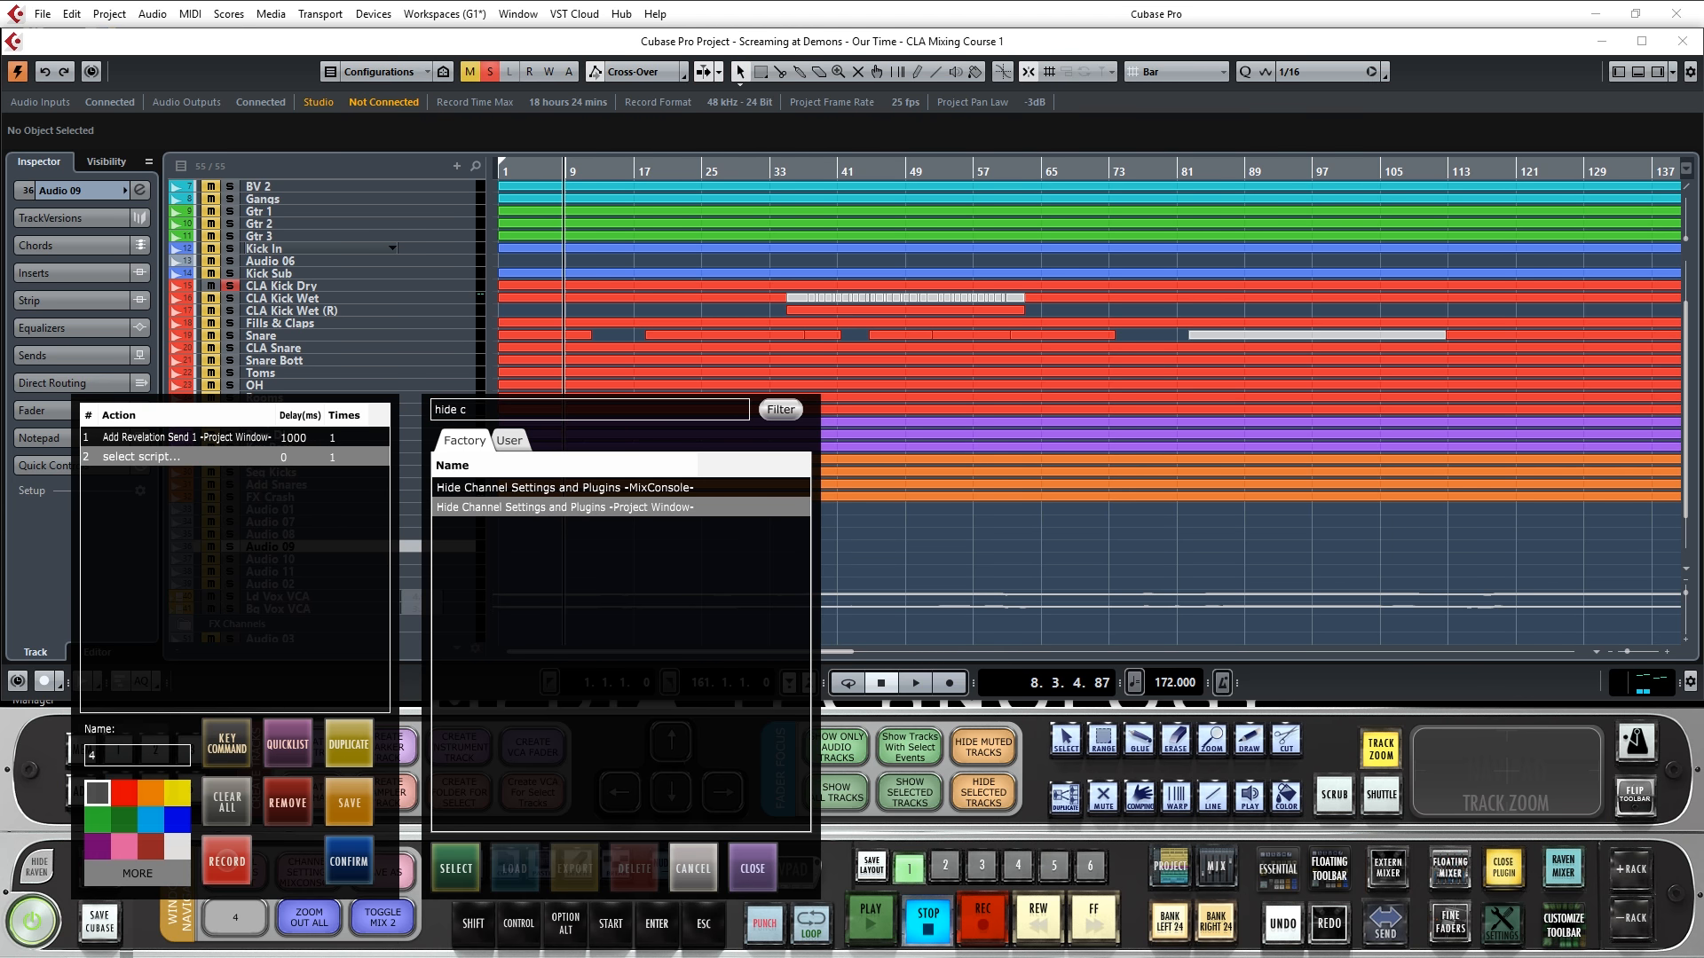
key("Return")
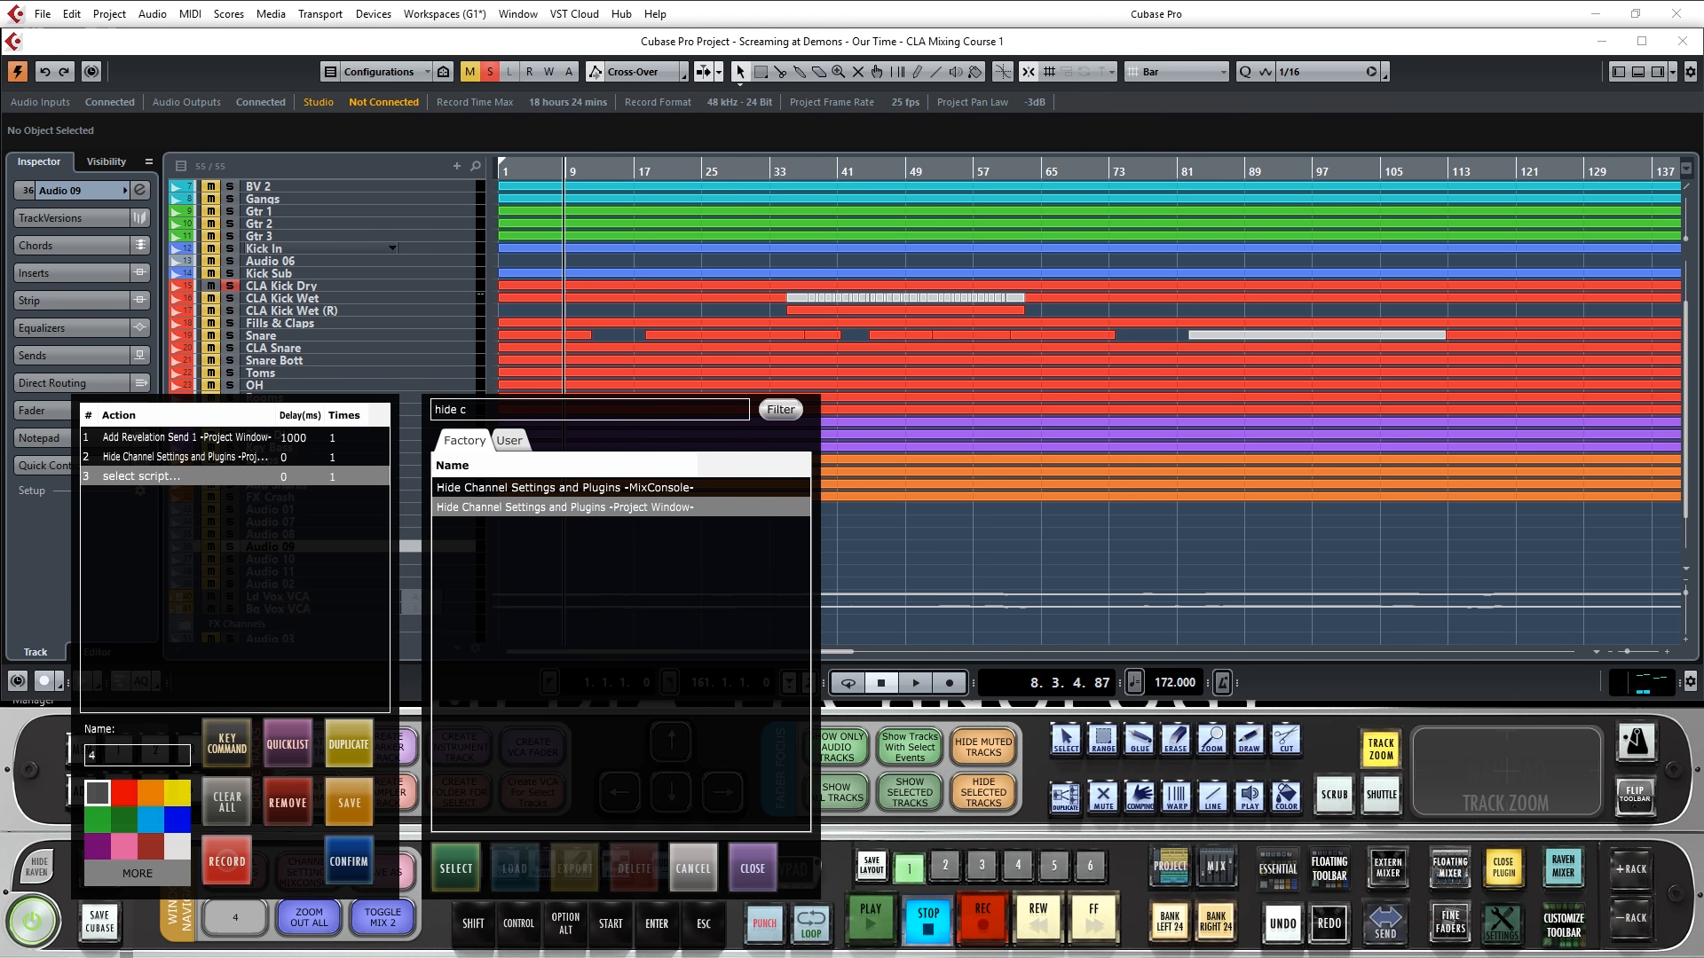
left_click(300, 456)
type("1000")
key("Return")
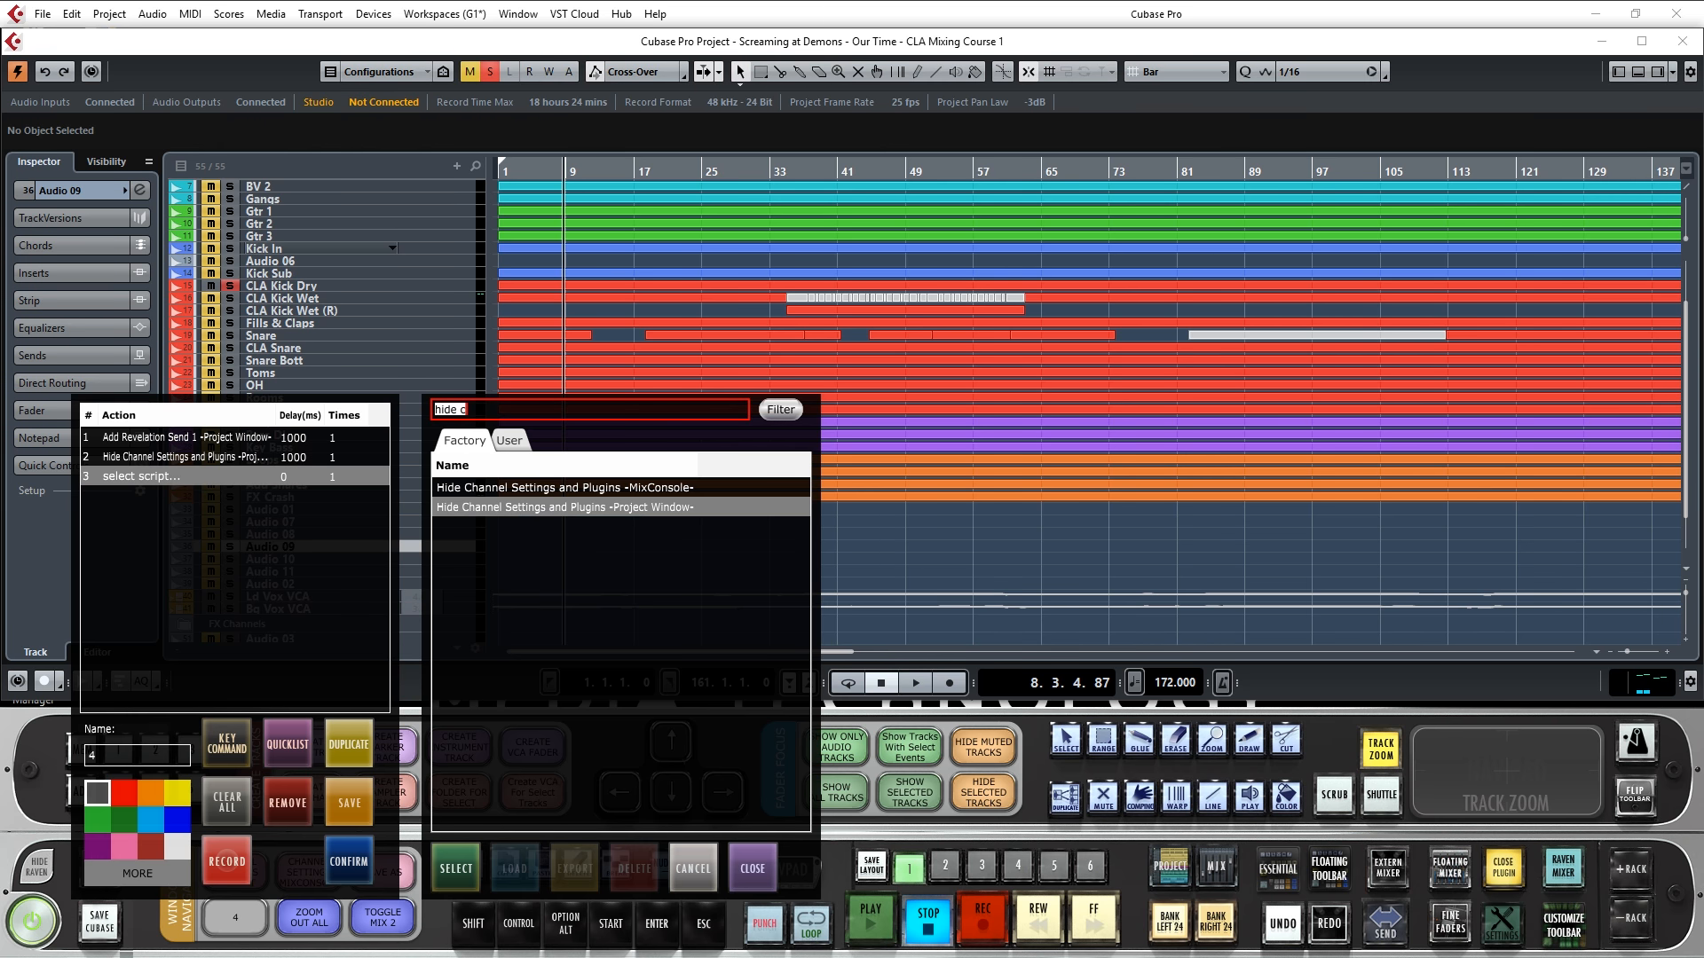
Add the Add Stereo Delay Send 2 project-window script as the third macro action with a 1000 ms delay.
type("add stereo")
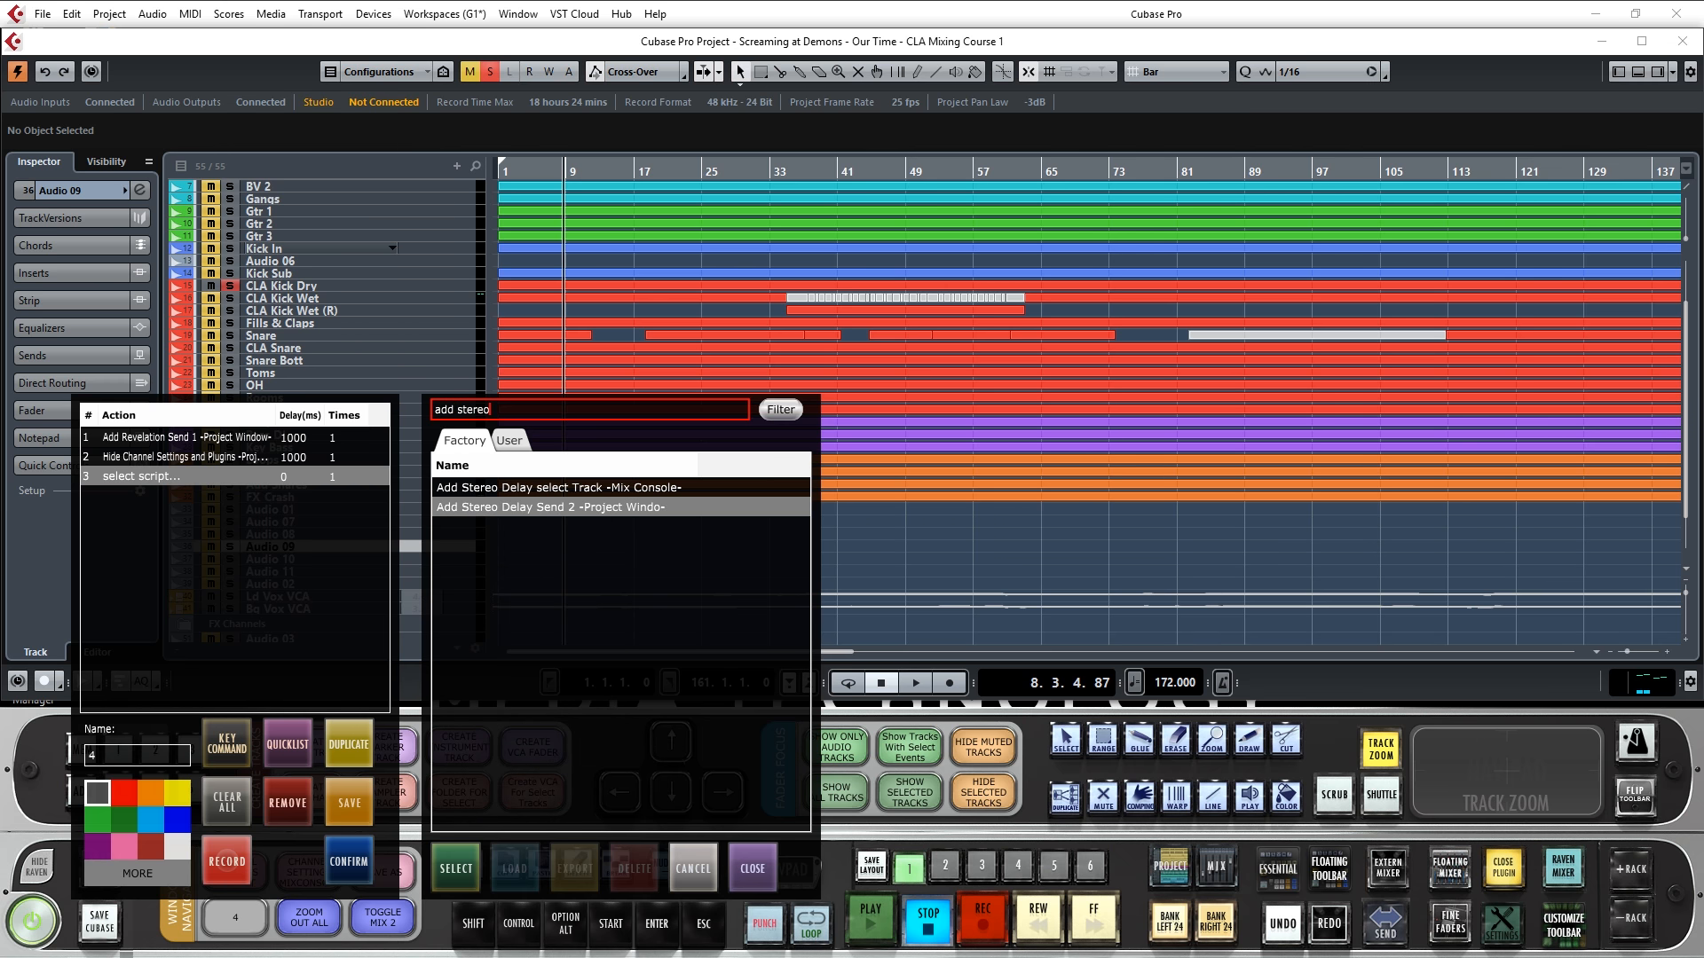
key("Return")
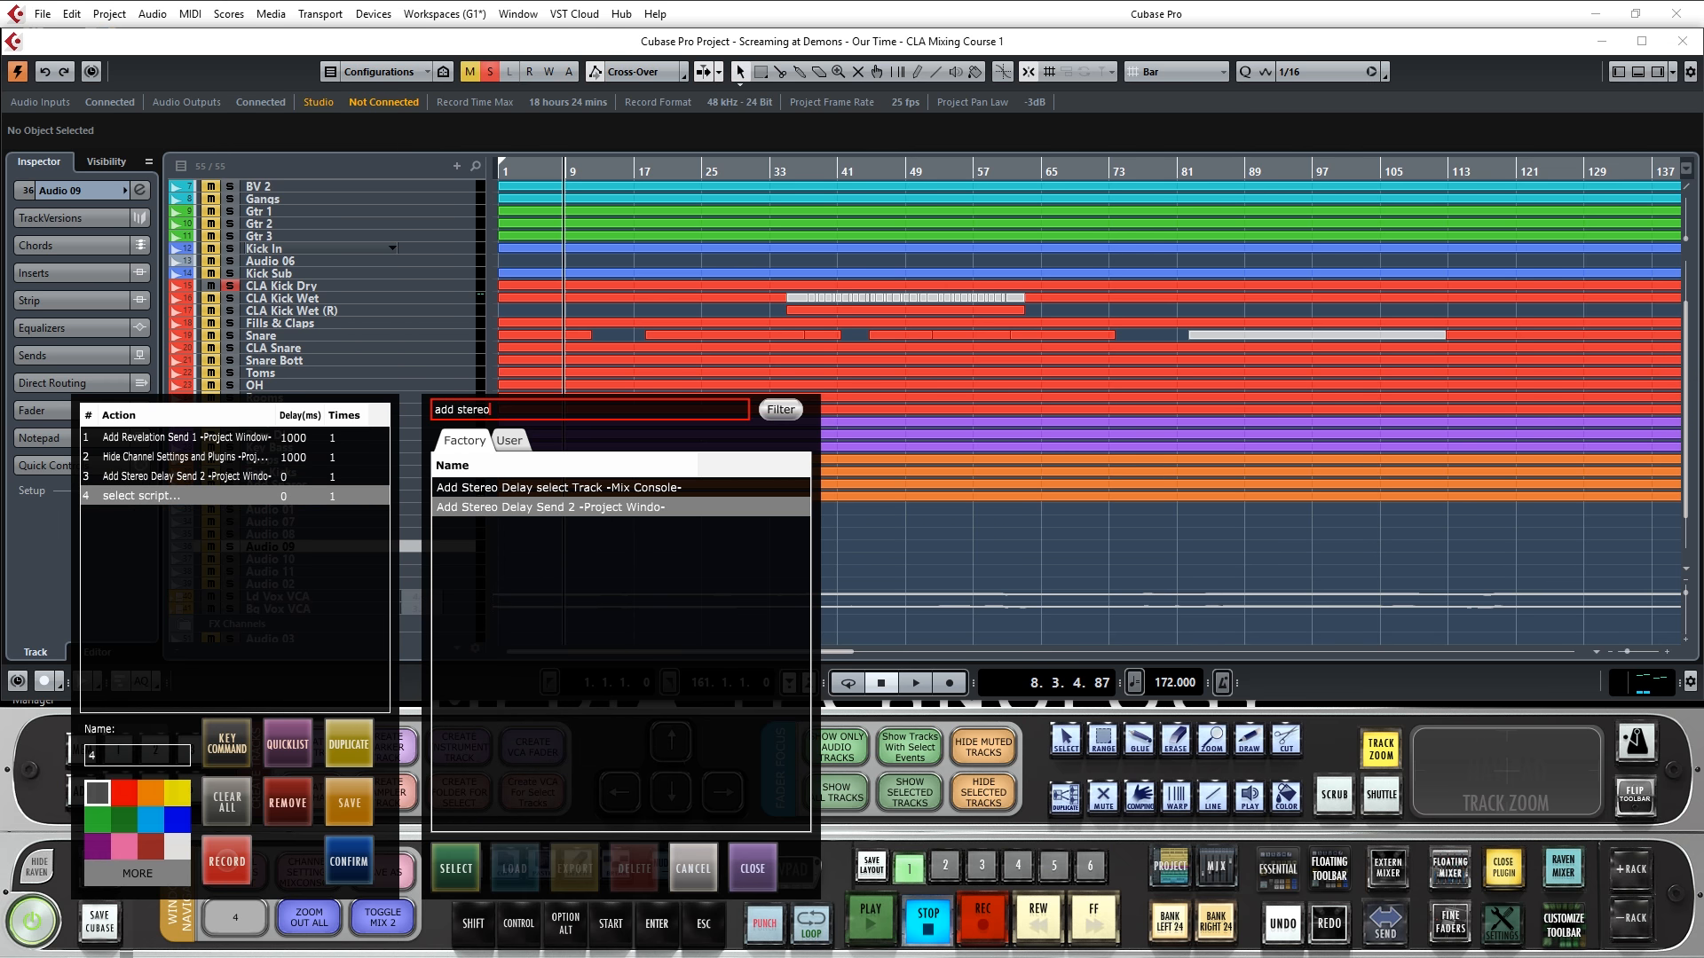
type("1000")
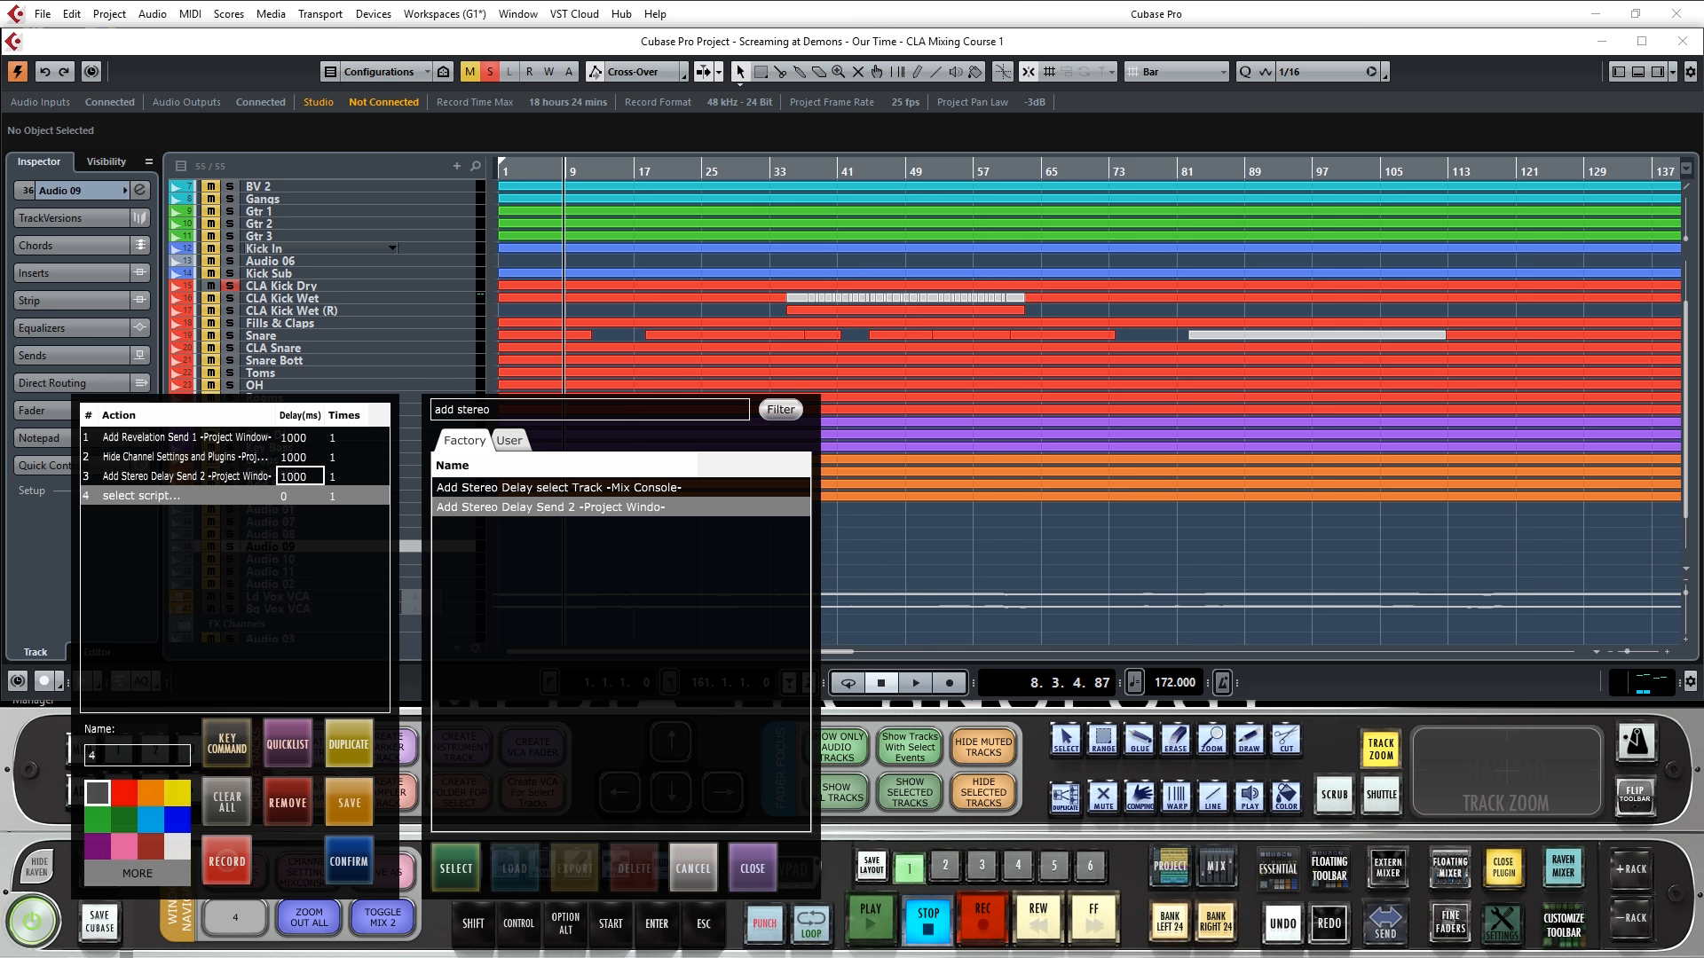
Add Hide Channel Settings and Plugins -Project Window- again as the fourth macro action with a 1000 ms delay.
left_click(519, 409)
type("hide f")
key("BackSpace")
left_click(566, 547)
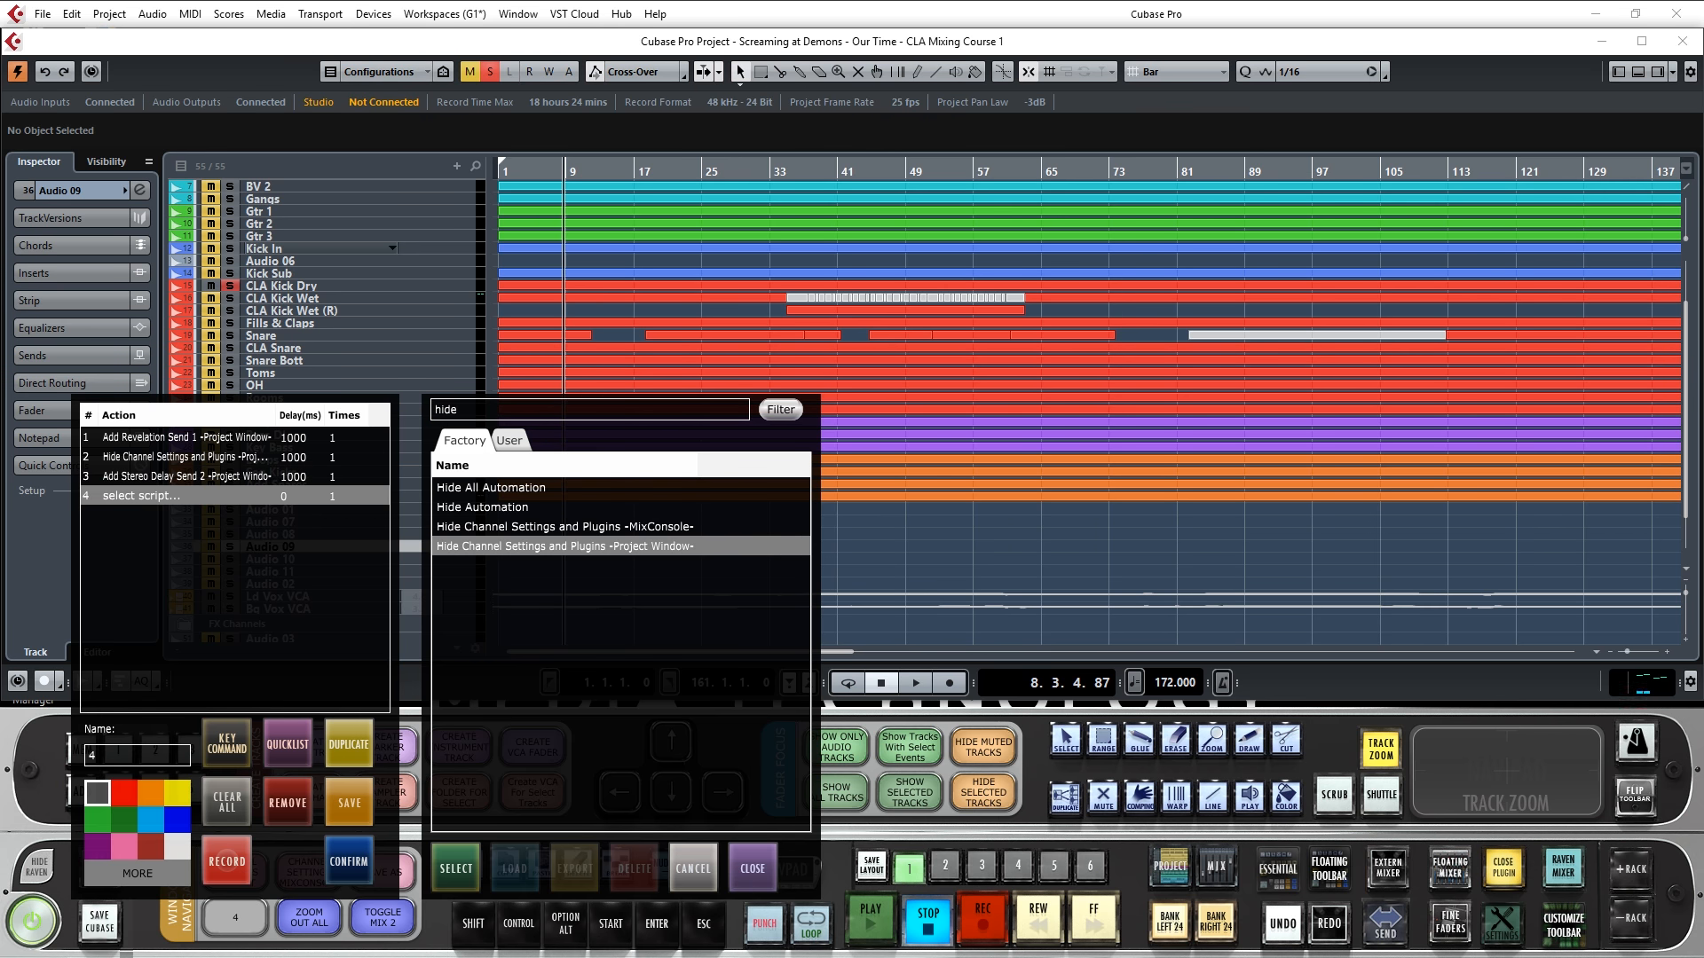
left_click(456, 869)
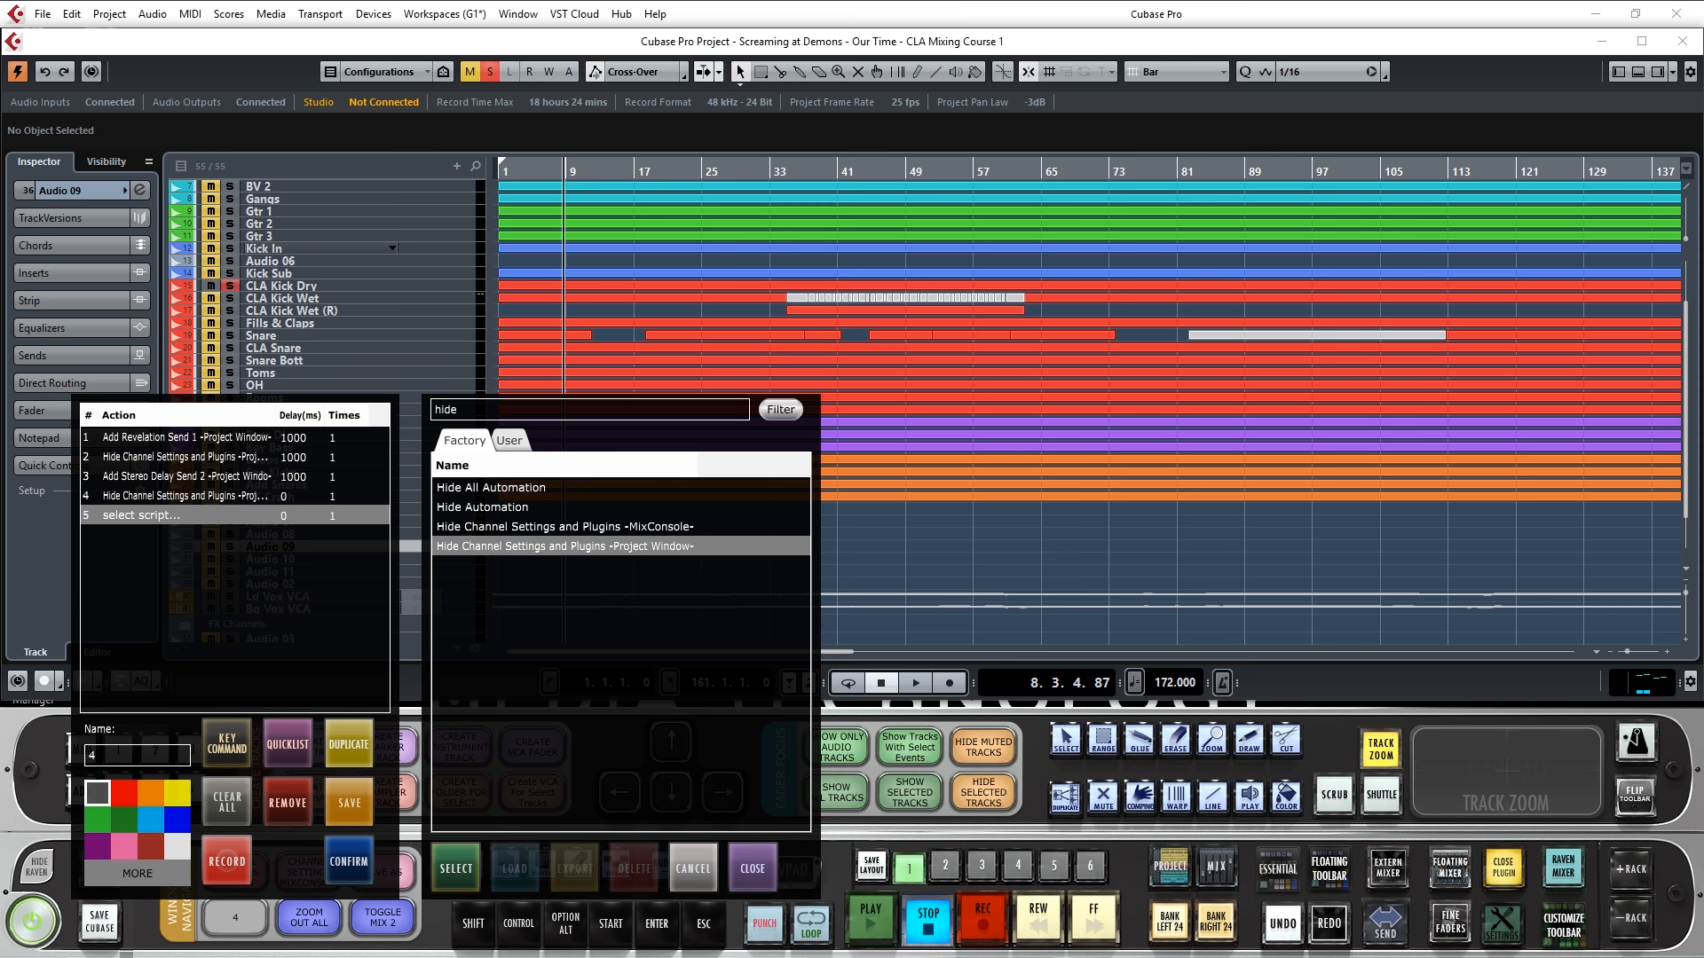
left_click(300, 496)
type("1000")
Add Add Phaser Send 3 -Project Window- as the fifth macro action with a 1000 ms delay and close the script list.
left_click(447, 409)
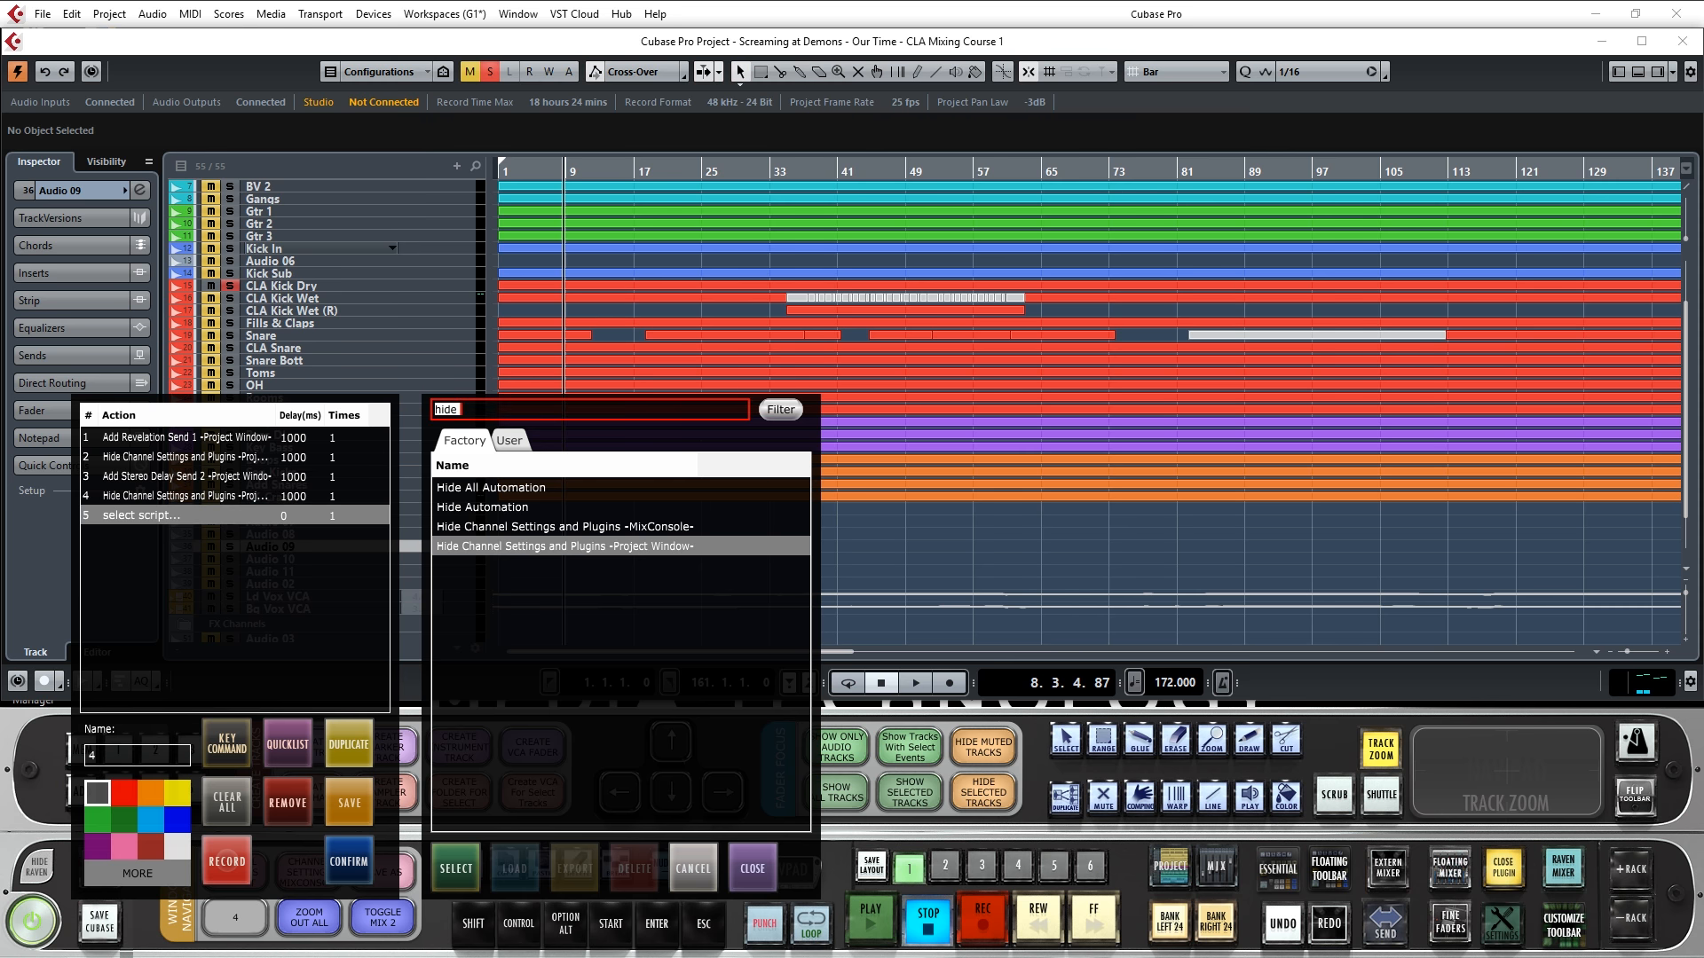
type("add ph")
left_click(538, 488)
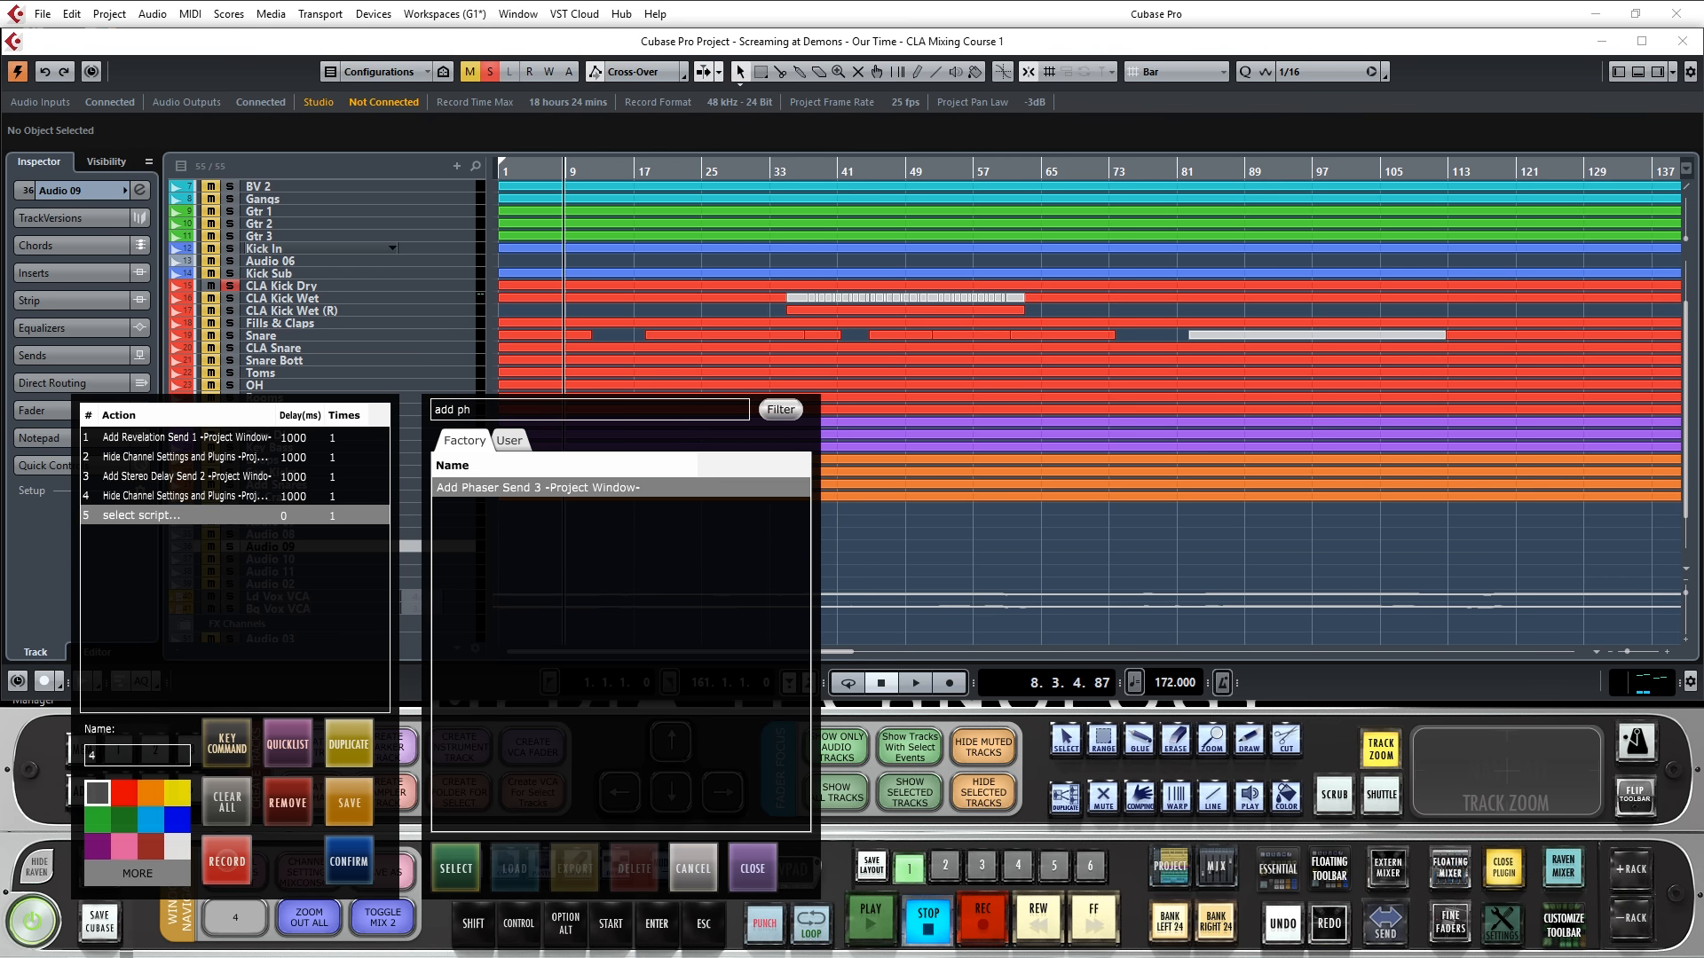
left_click(455, 869)
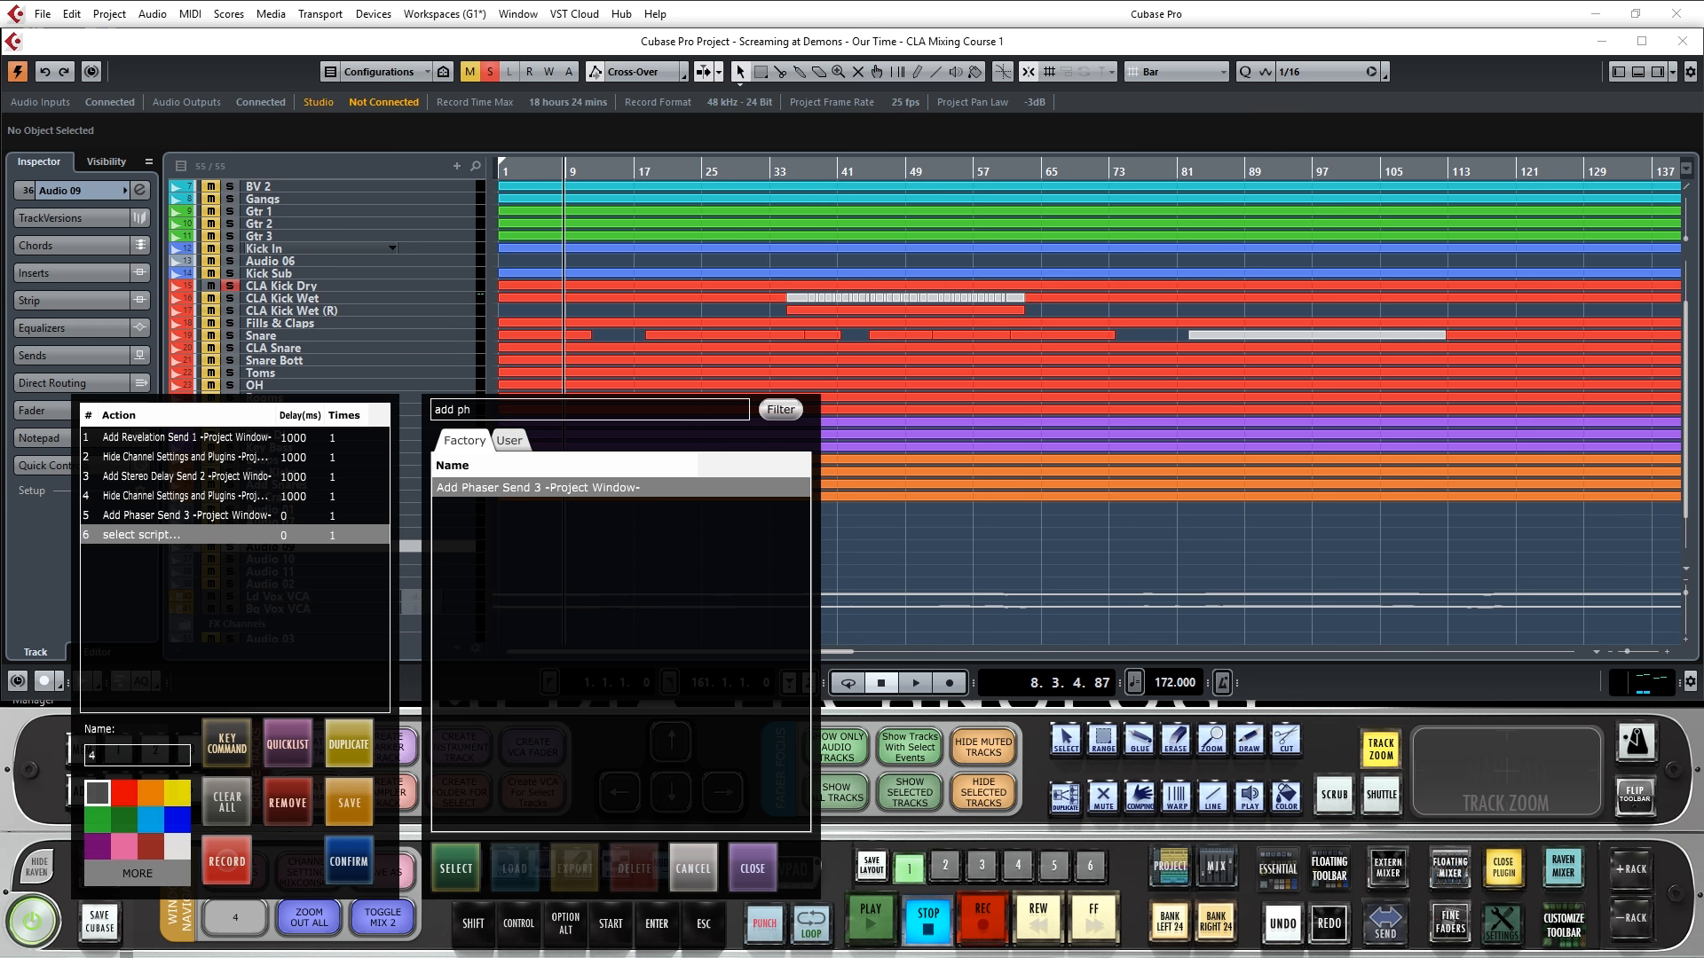
left_click(299, 515)
type("1000")
left_click(753, 869)
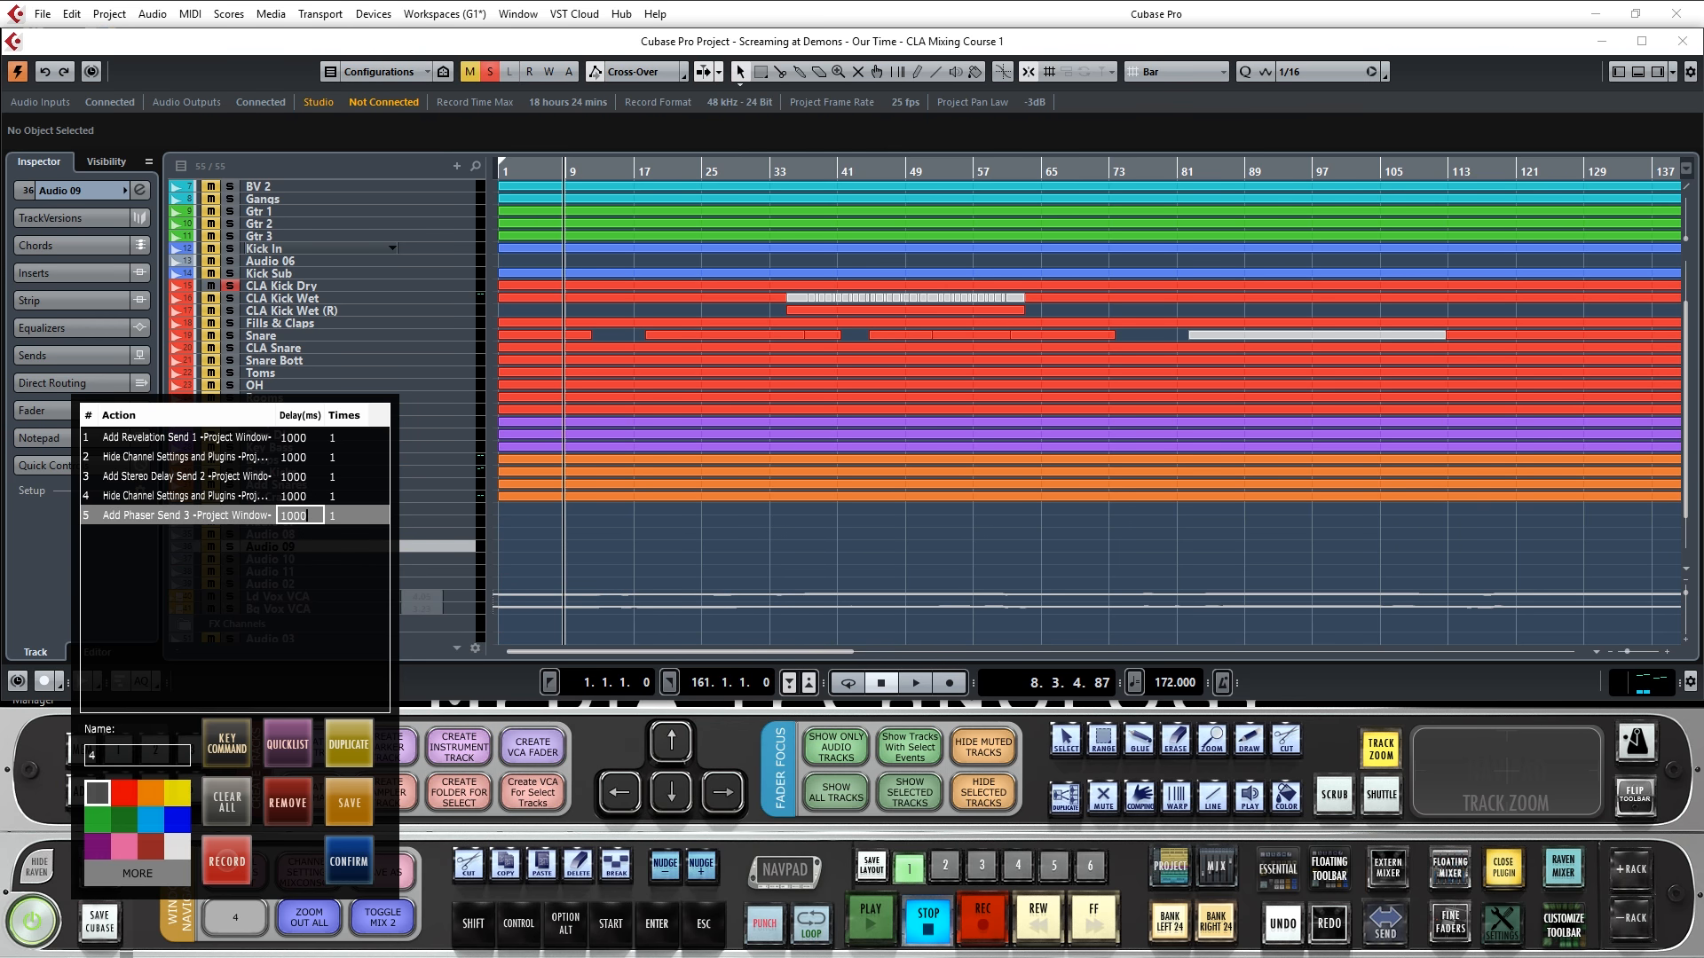
Name the macro add send and give it a yellow color.
left_click(137, 756)
key("BackSpace")
type("add send")
left_click(176, 794)
Confirm the add send macro and run it on the Audio 09 track.
left_click(349, 861)
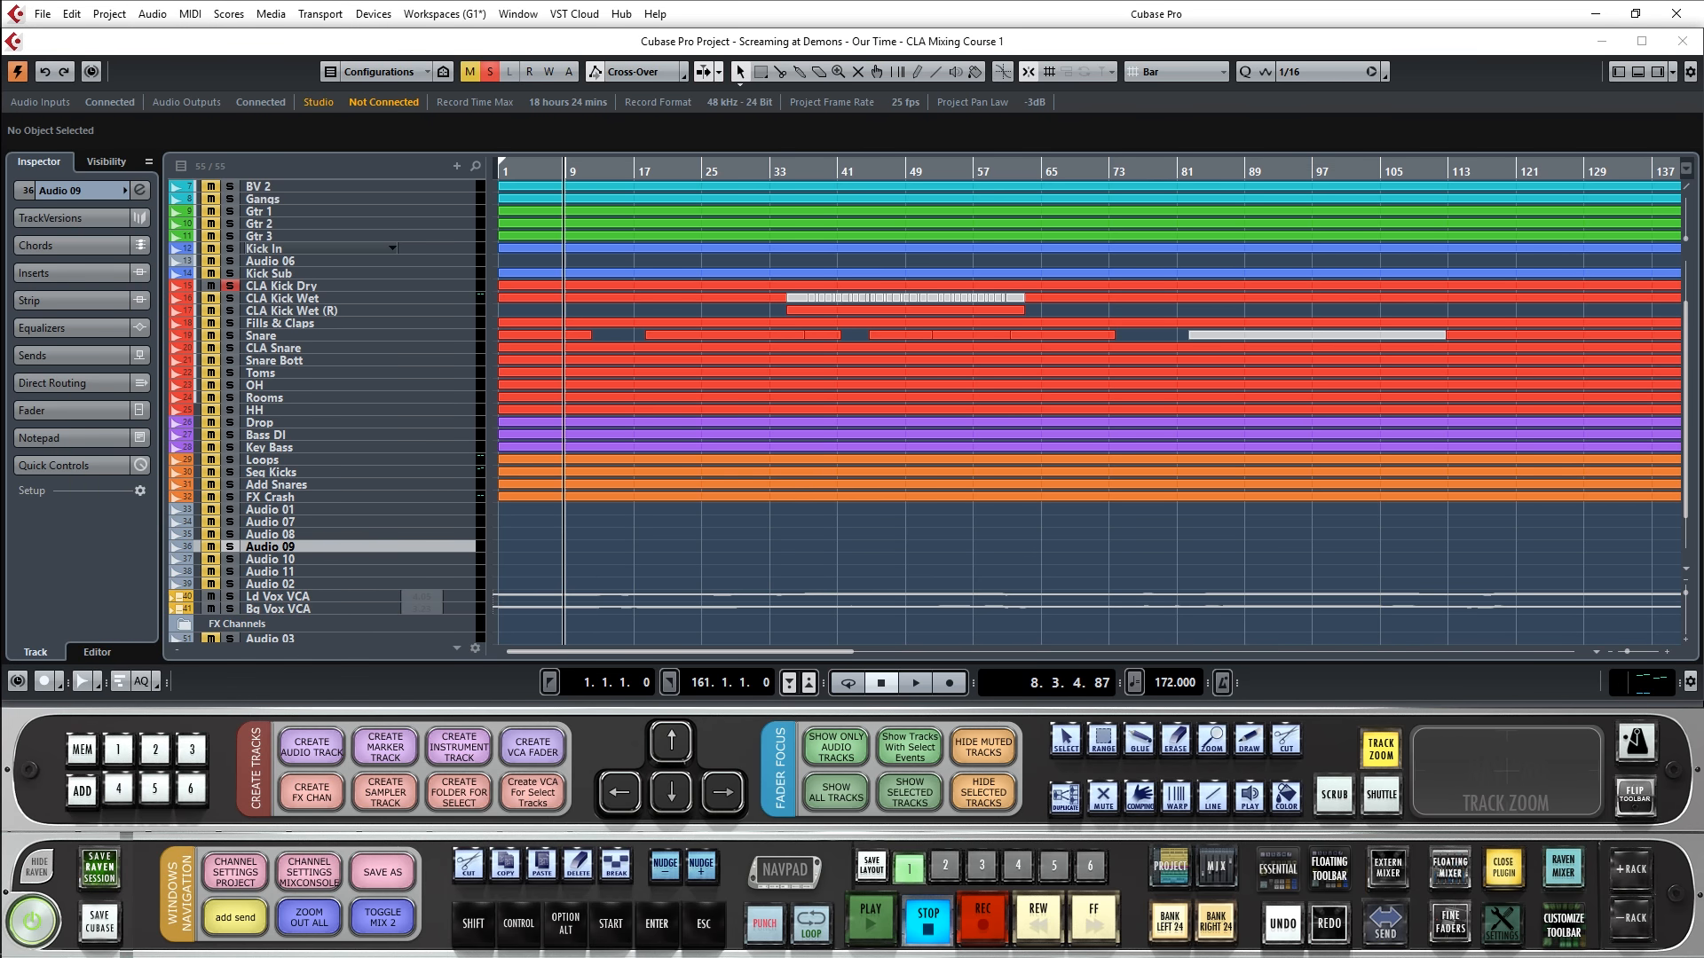
left_click(235, 917)
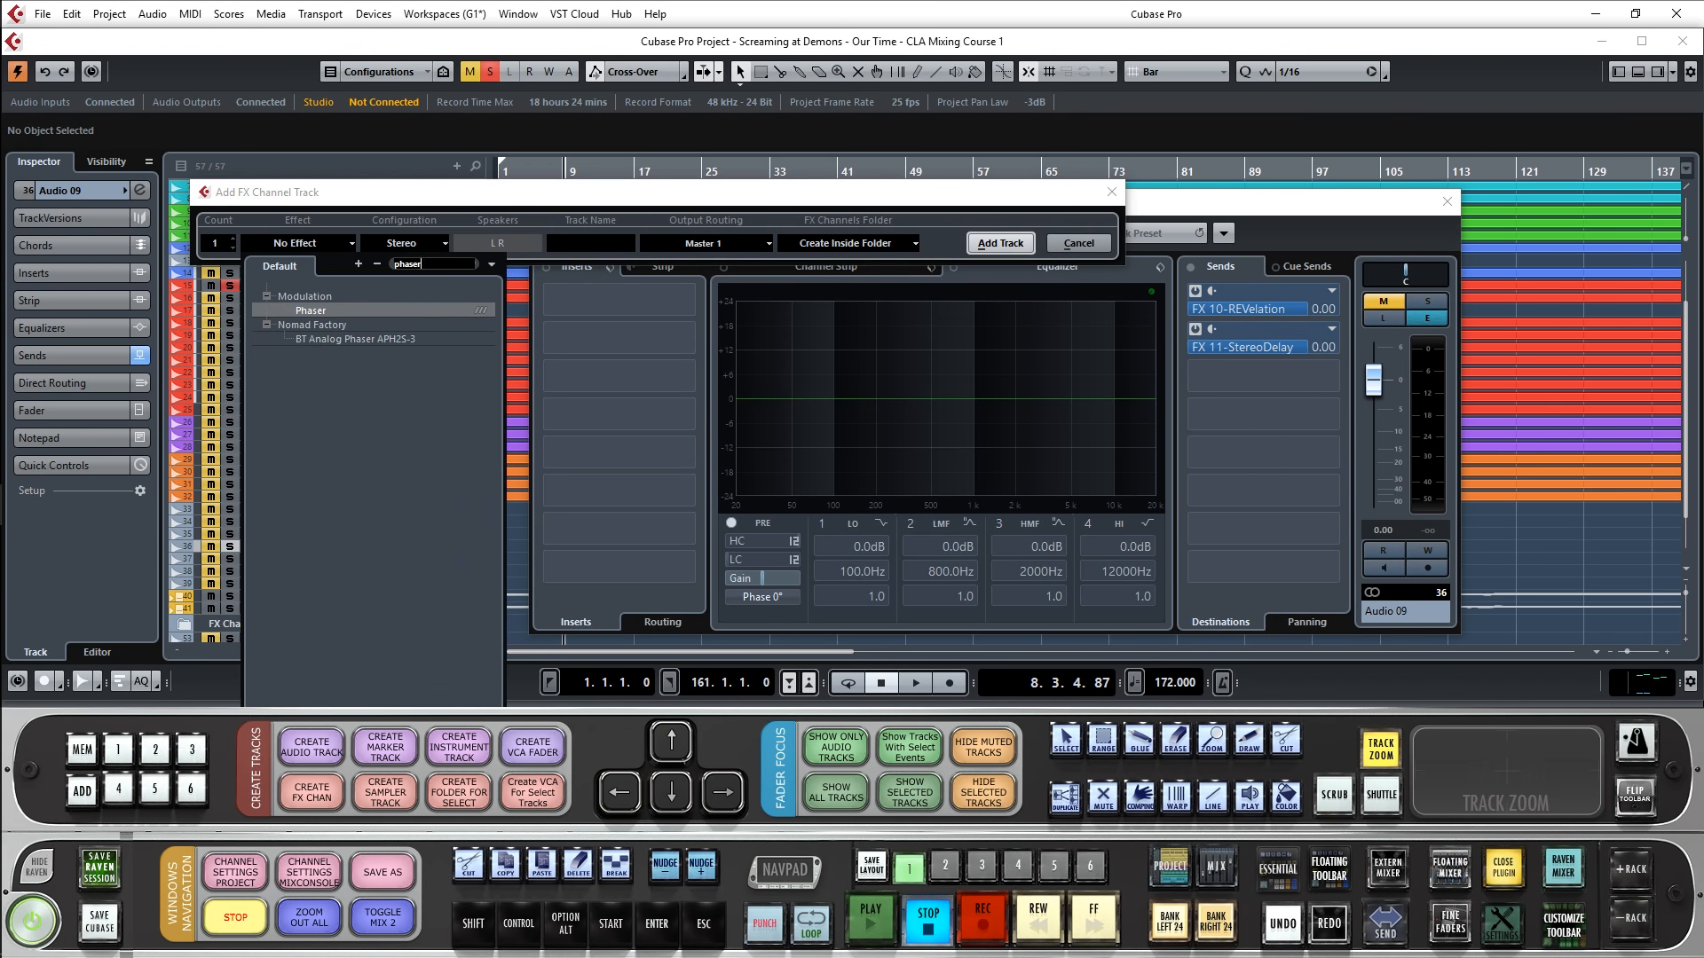
key("Return")
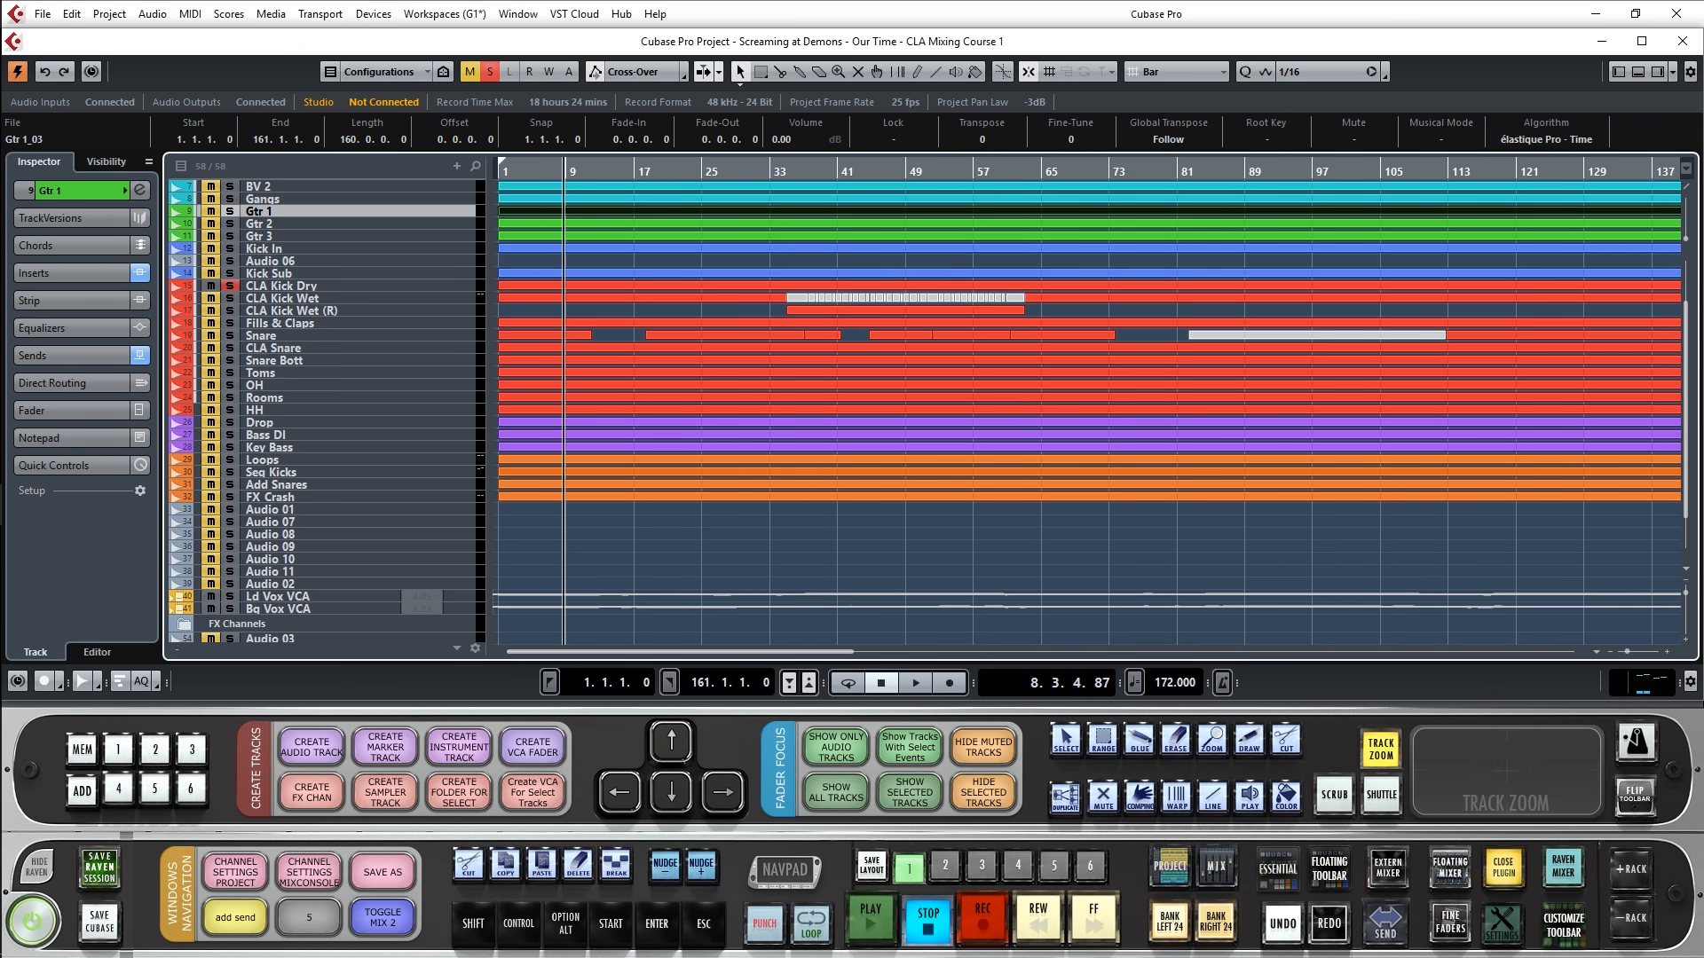
Open the empty macro slot 5 for editing and record setting the selected Gtr 1 event's volume to 5.
left_click(309, 918)
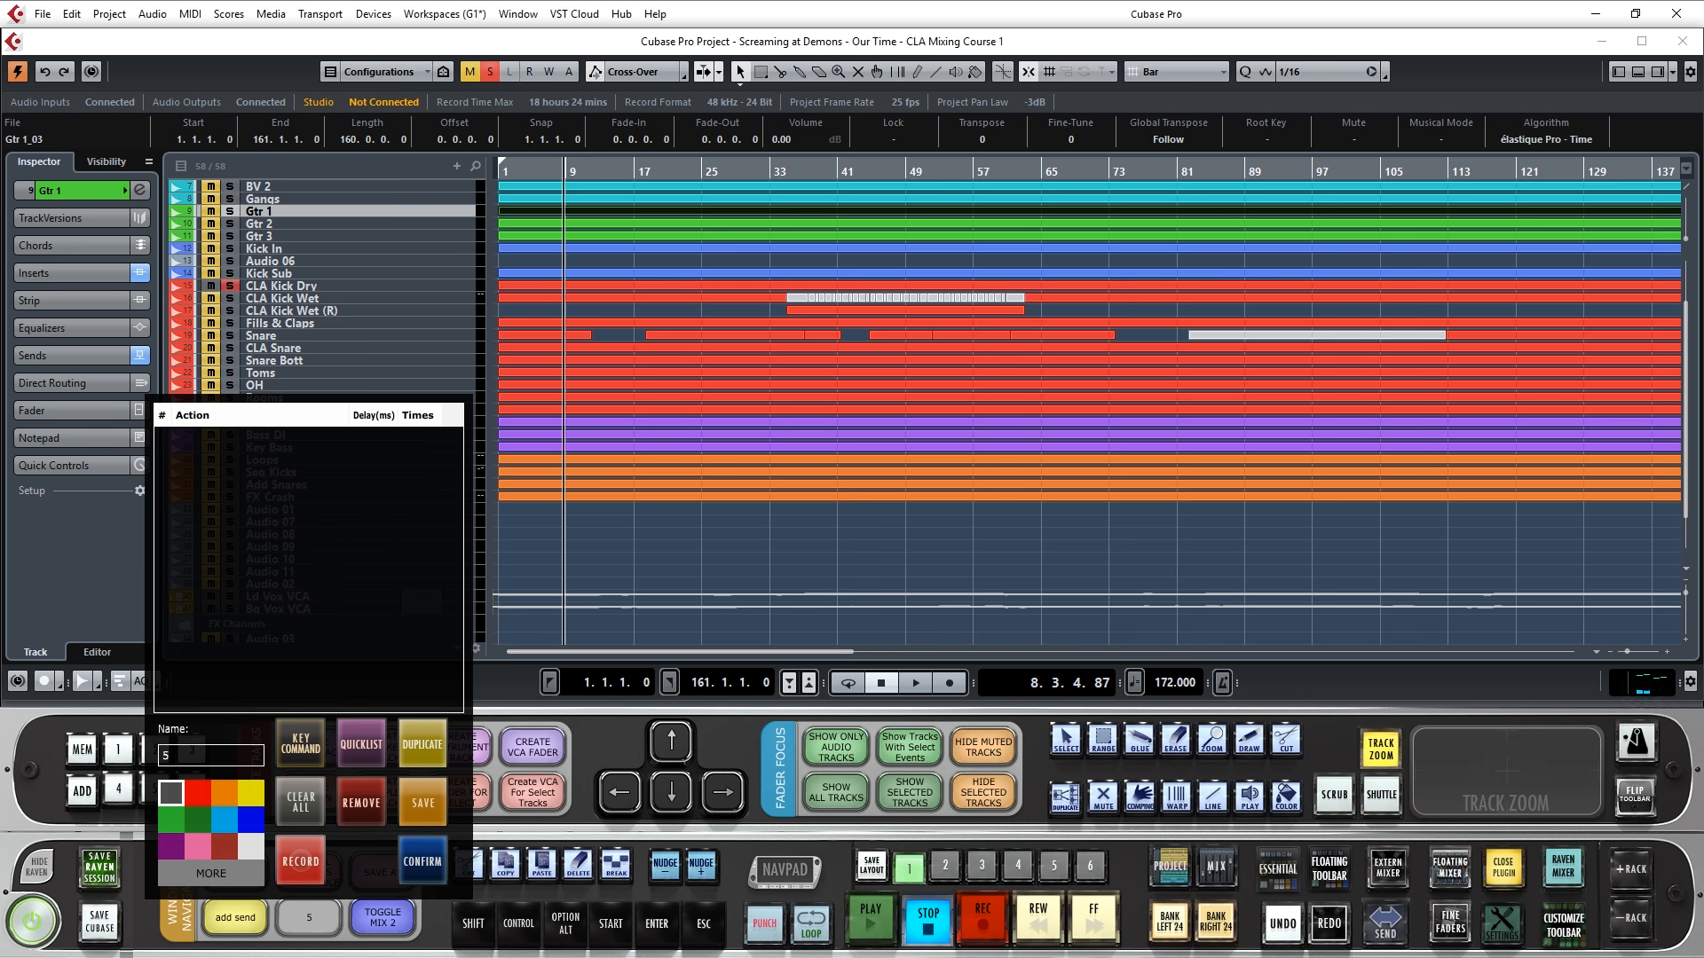
left_click(300, 862)
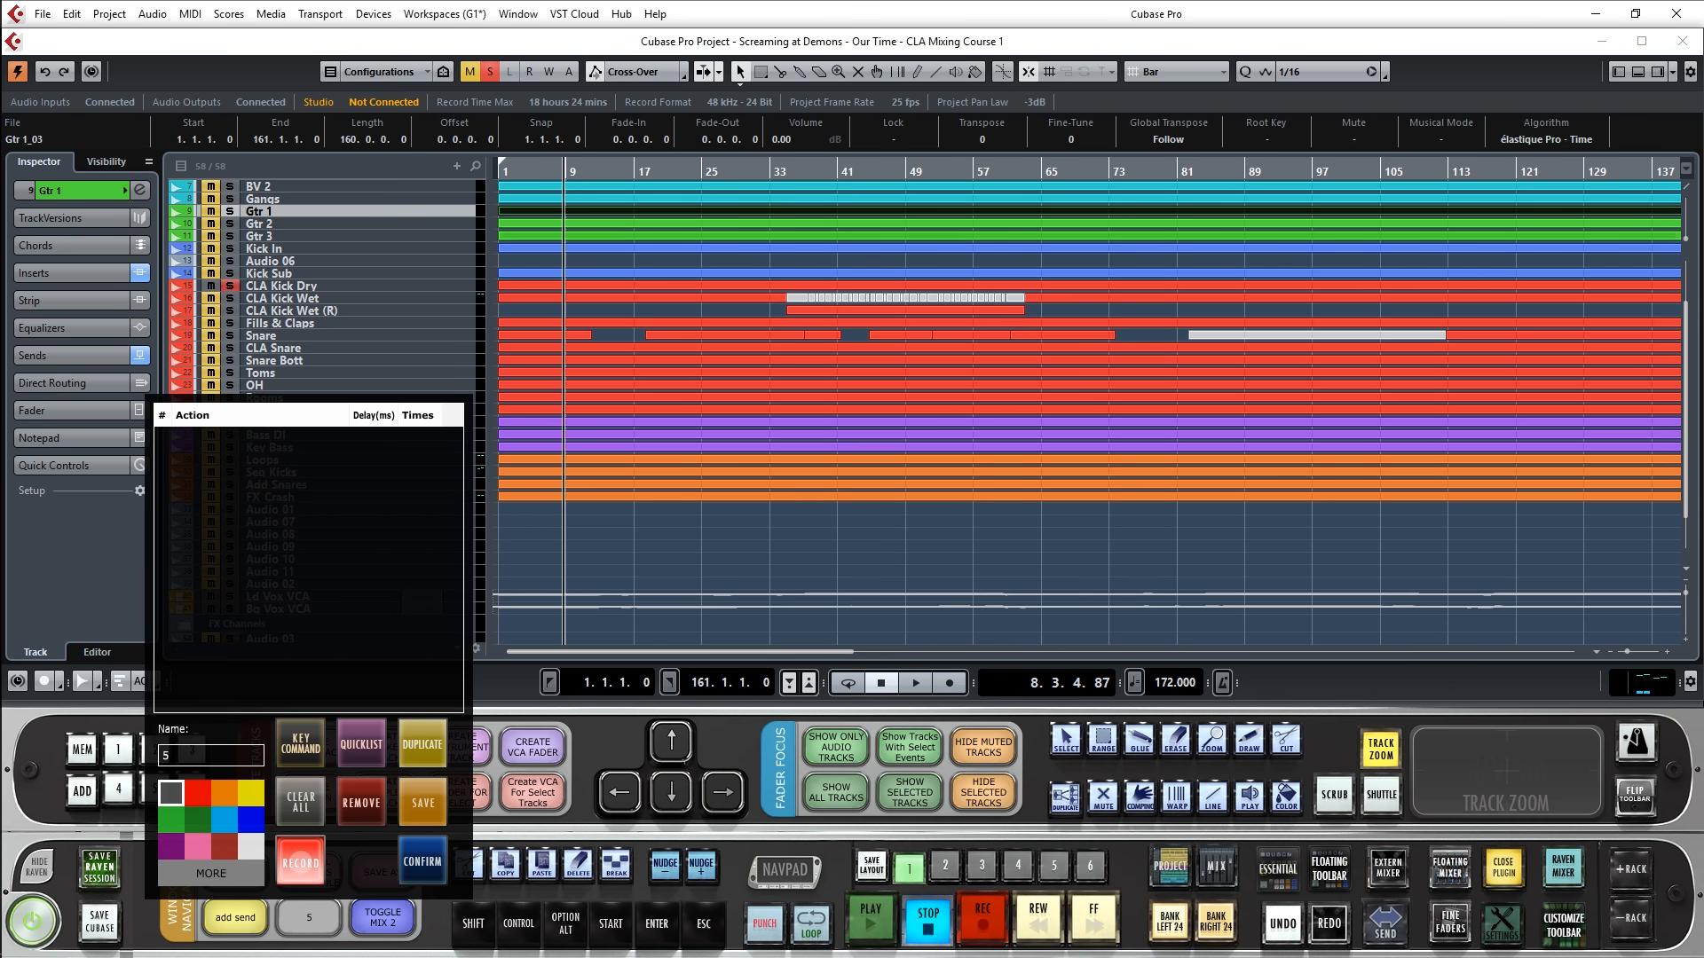
left_click(781, 139)
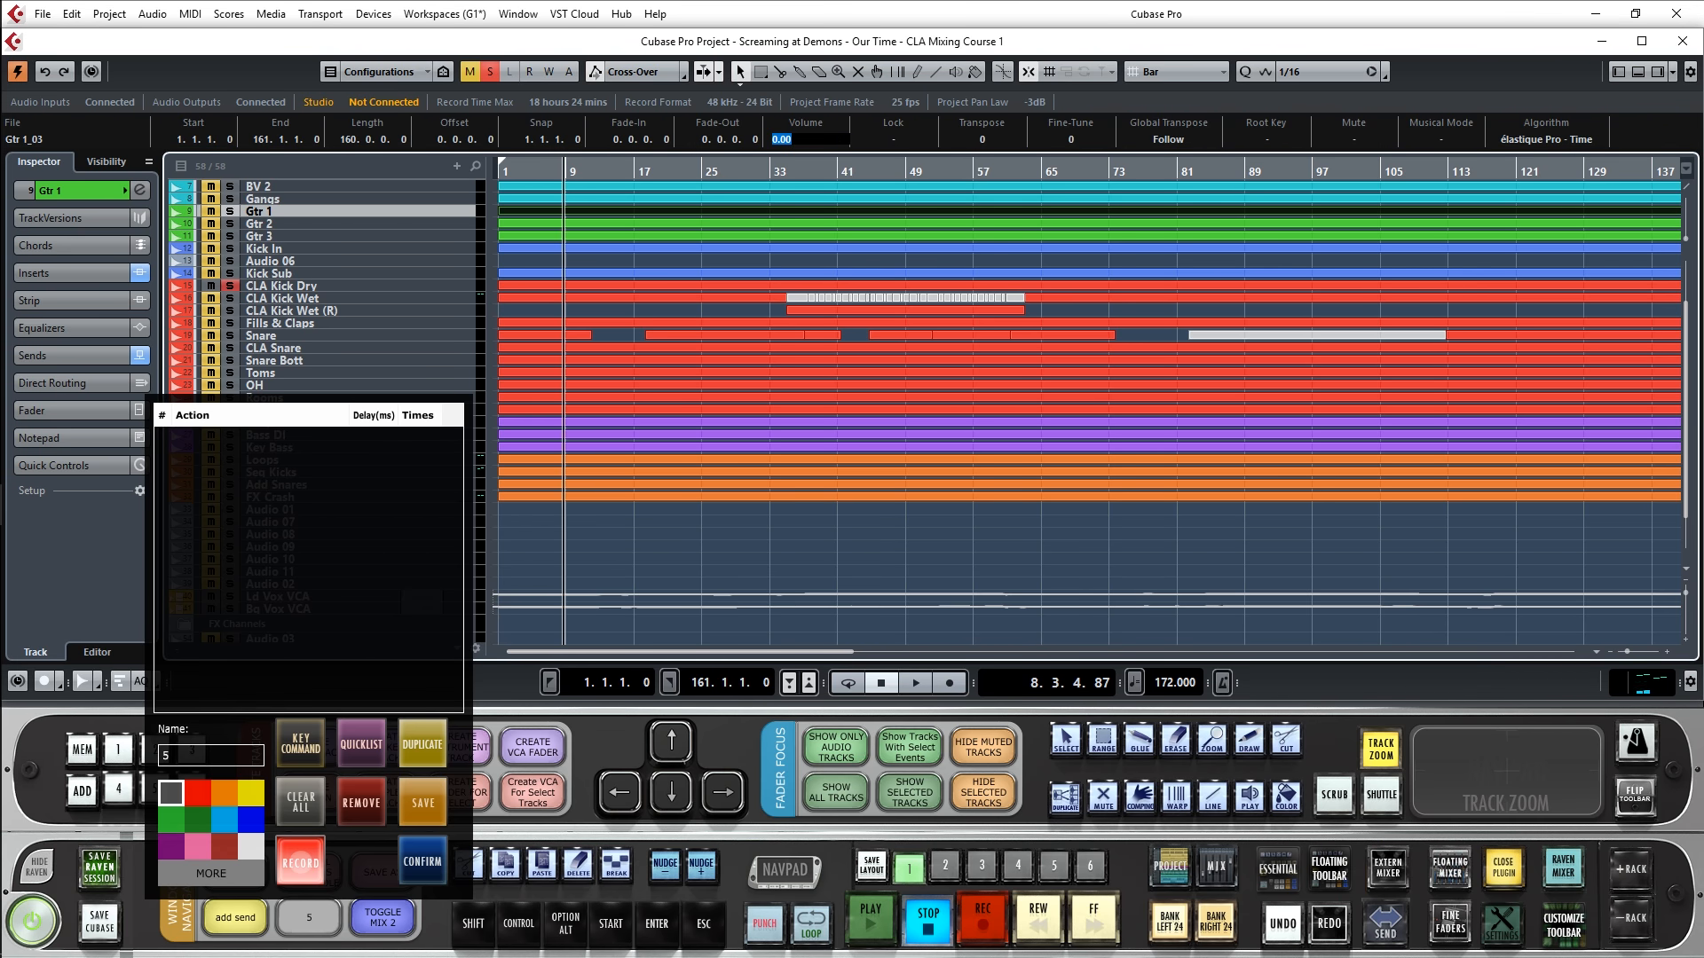
type("5")
key("Return")
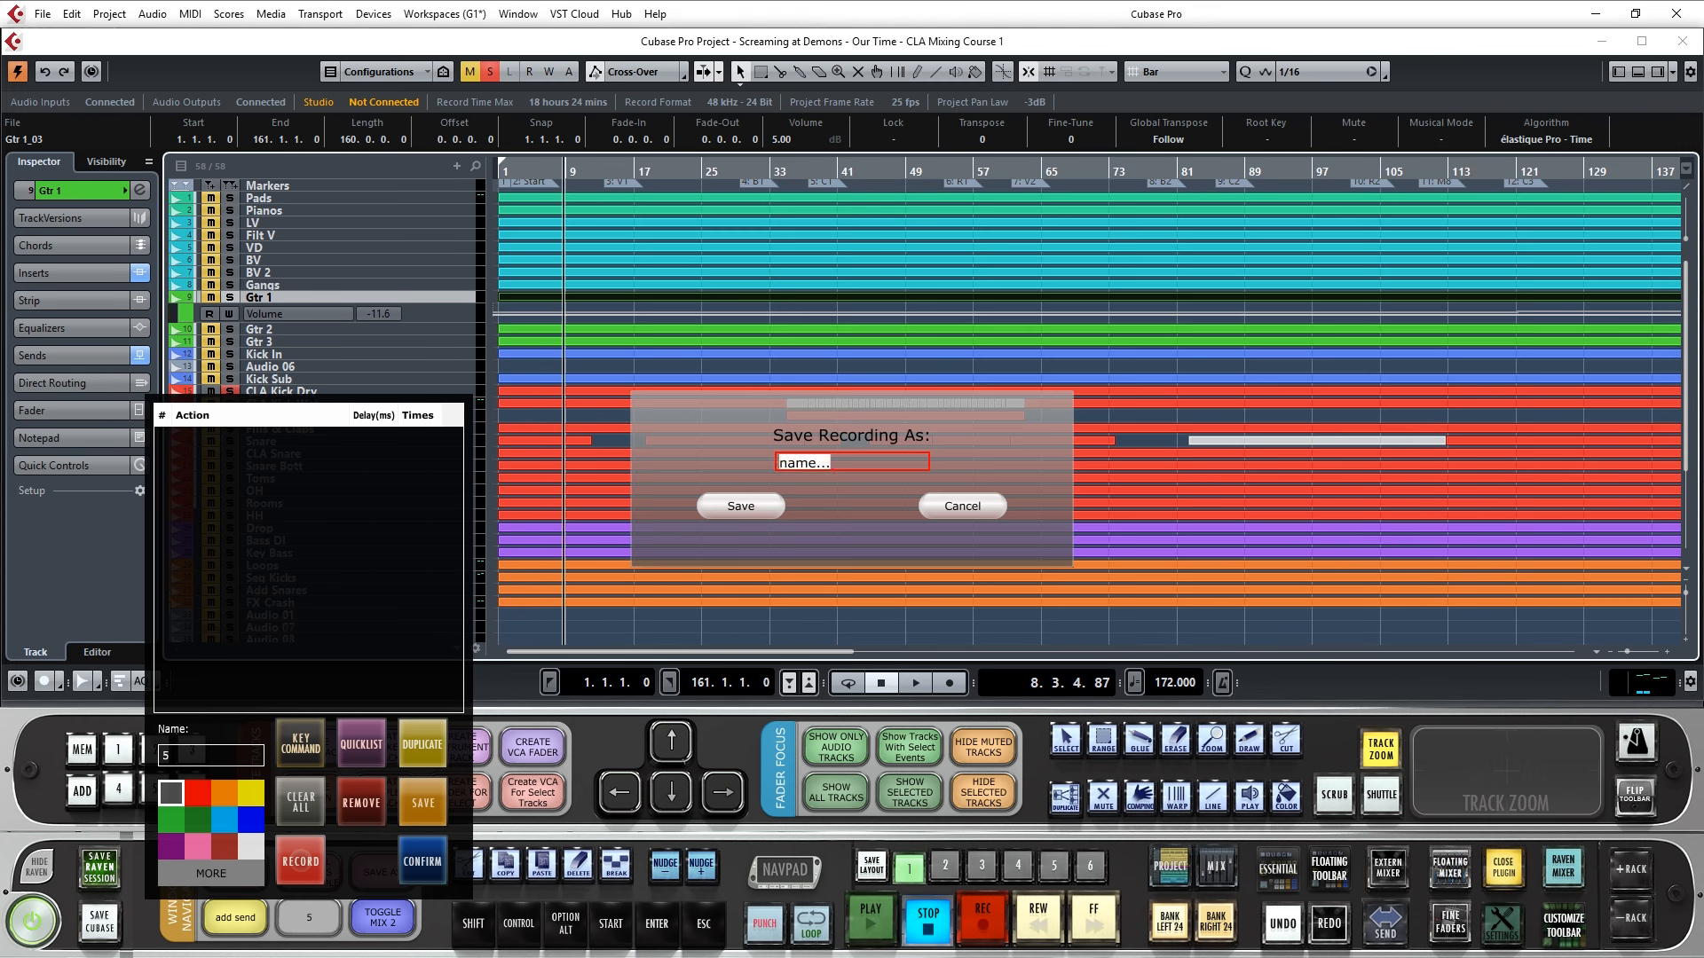
Save the recording as GAIN 5db.
double_click(805, 463)
type("GAIN 5dfb")
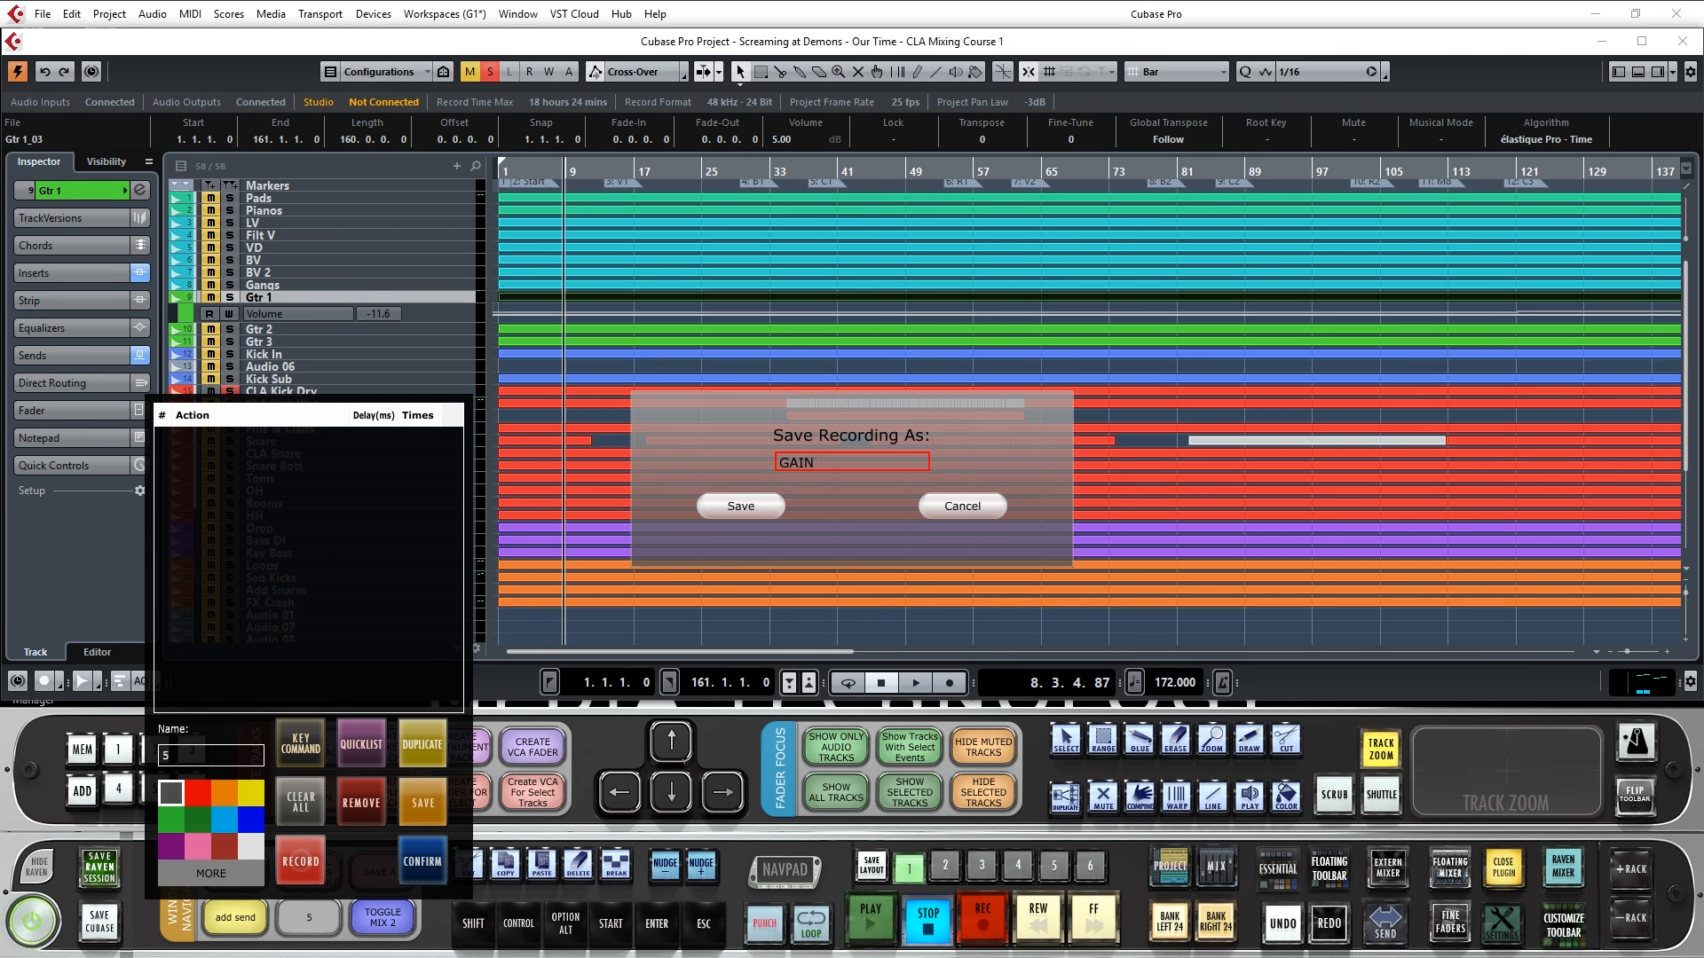
key("BackSpace")
key("BackSpace")
type("b")
left_click(741, 506)
Search the user scripts for gain 5 and add GAIN 5db as the macro's action.
left_click(361, 743)
left_click(582, 441)
left_click(664, 410)
type("gain 5")
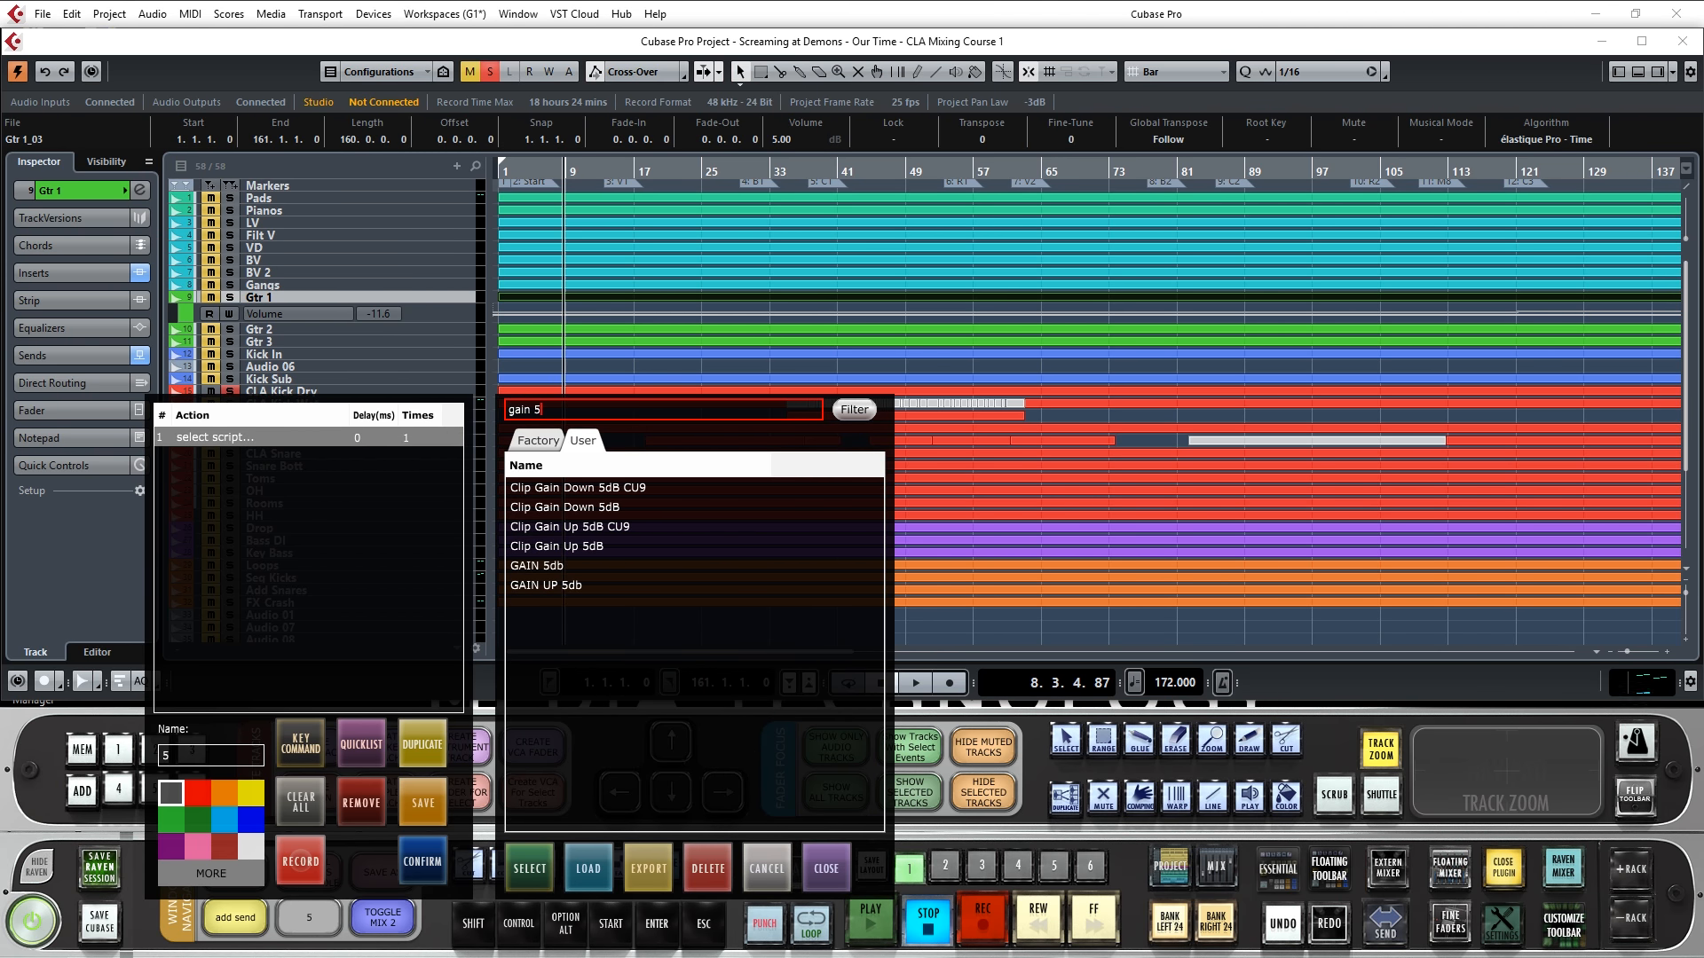
left_click(537, 566)
left_click(530, 869)
Name the macro GAIN 5fb and give it a pink color.
left_click(210, 756)
type("GAIN 5fb")
left_click(198, 846)
Confirm the GAIN 5fb macro and run it on the Gangs event.
left_click(422, 862)
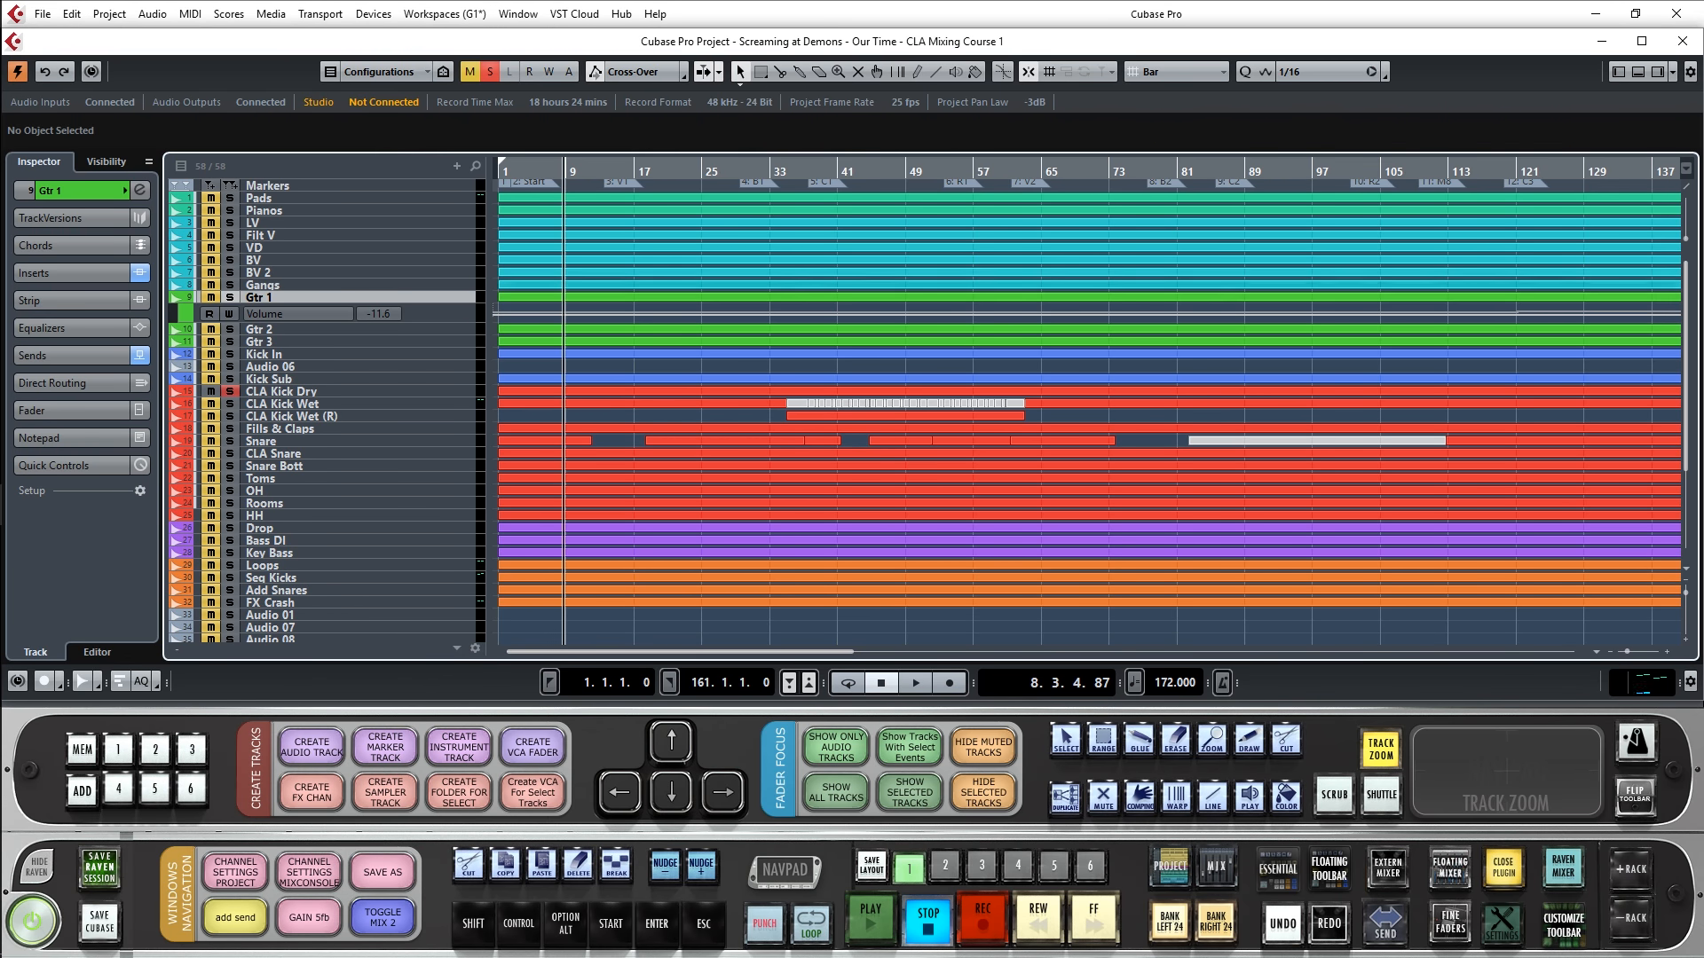
left_click(888, 285)
left_click(309, 916)
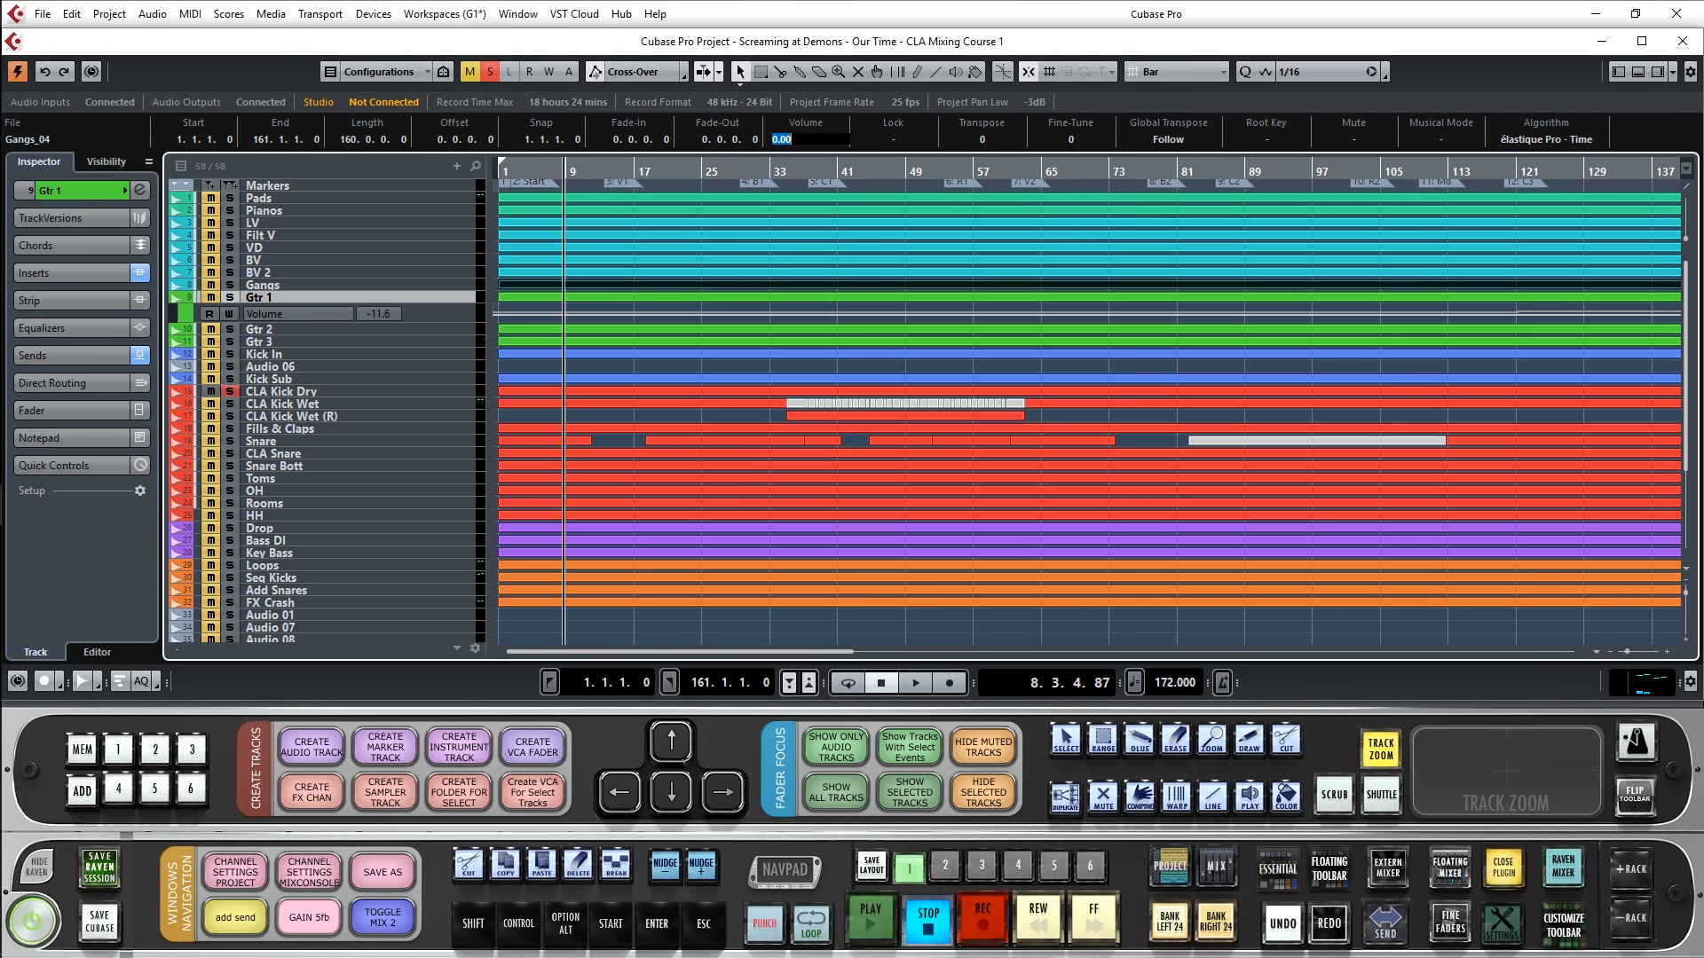